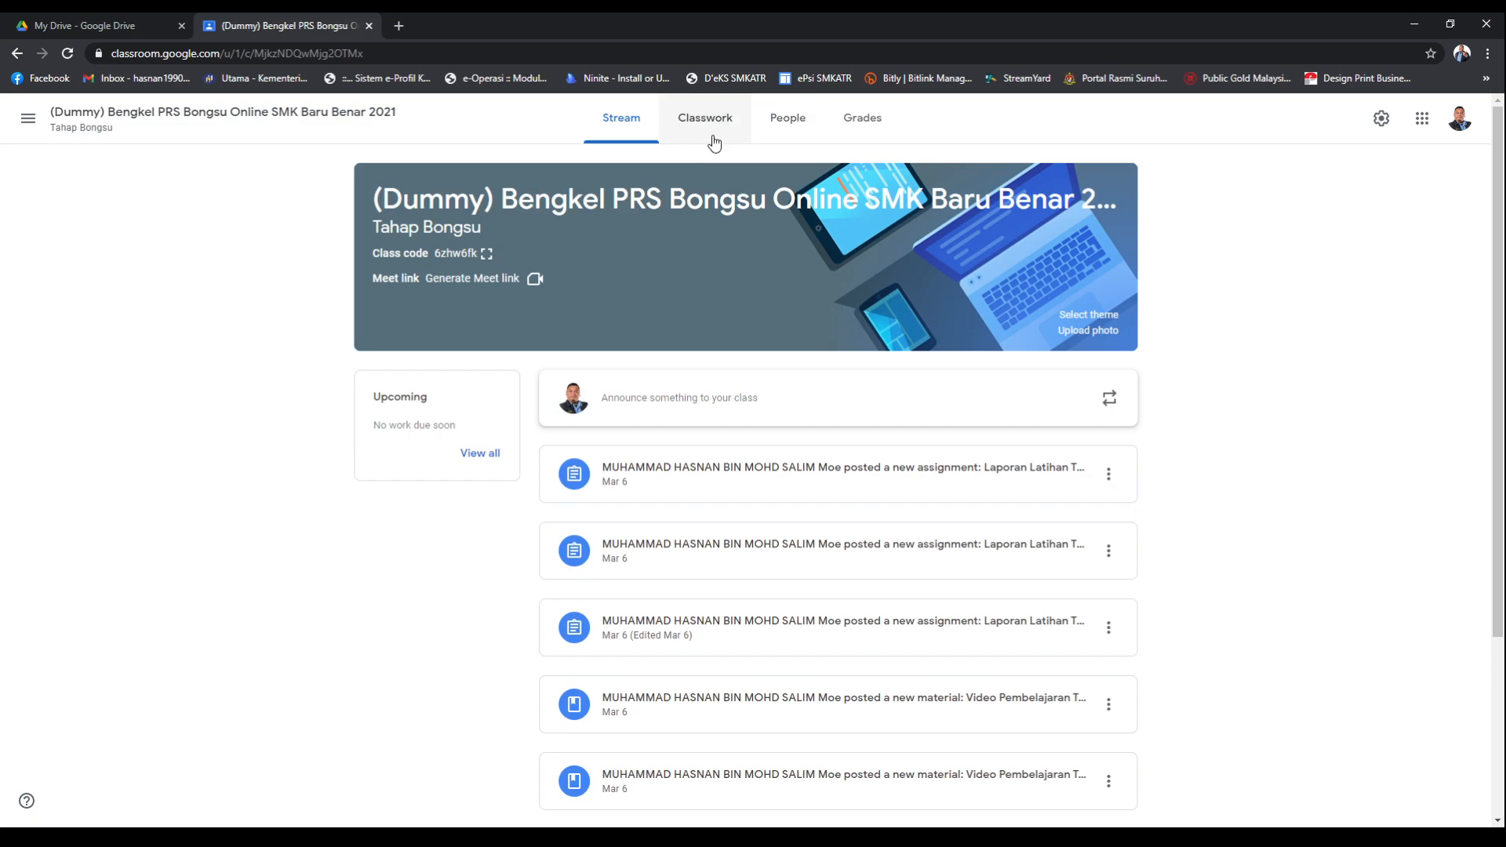
# Open the Classwork page of the Bengkel PRS Bongsu class and look through its topics
pyautogui.scroll(5, 705, 109)
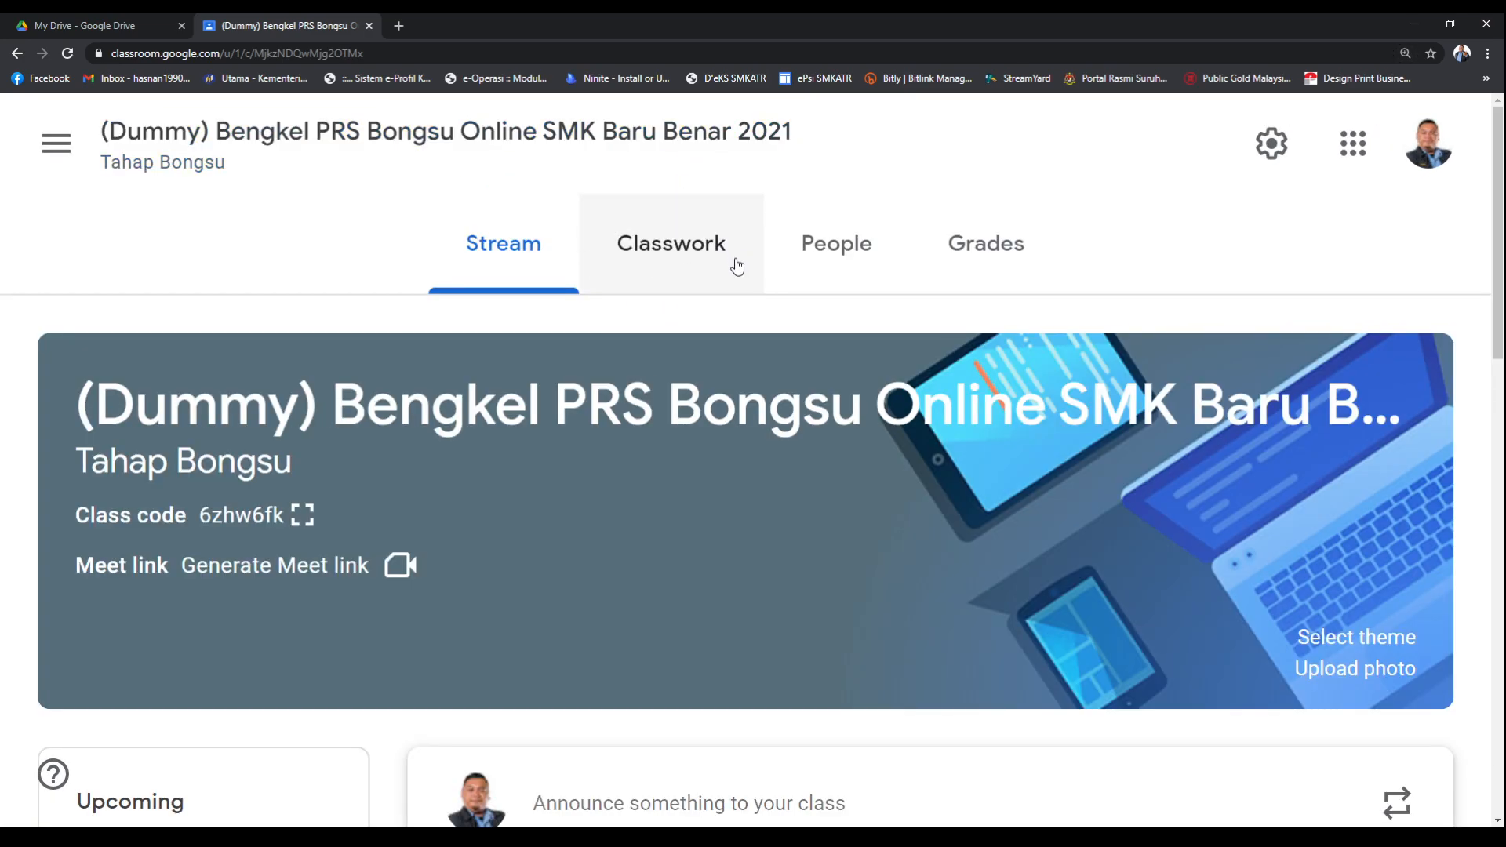
pyautogui.scroll(-5, 736, 271)
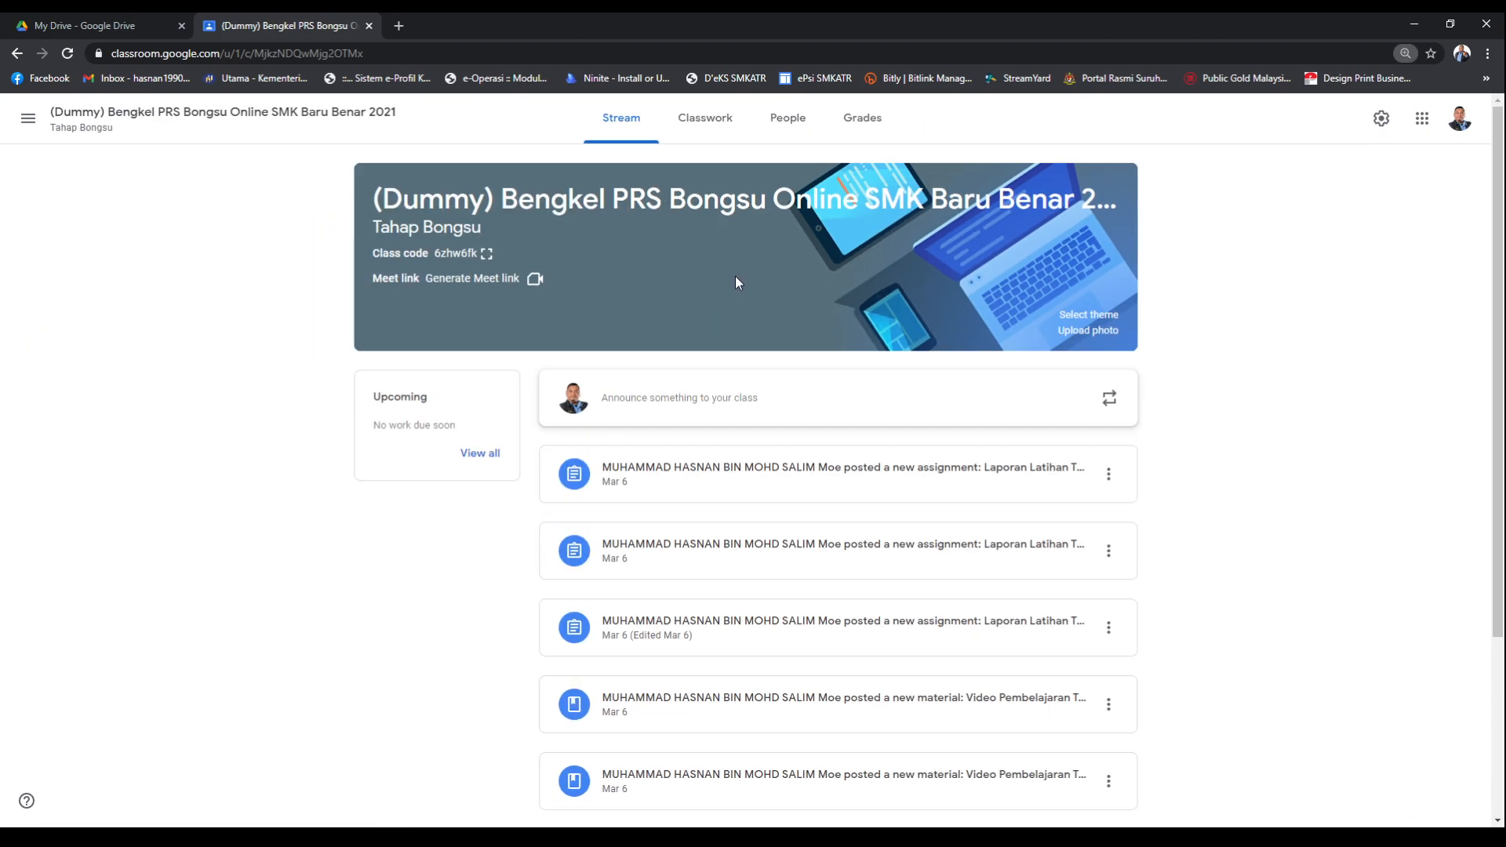
pyautogui.click(720, 119)
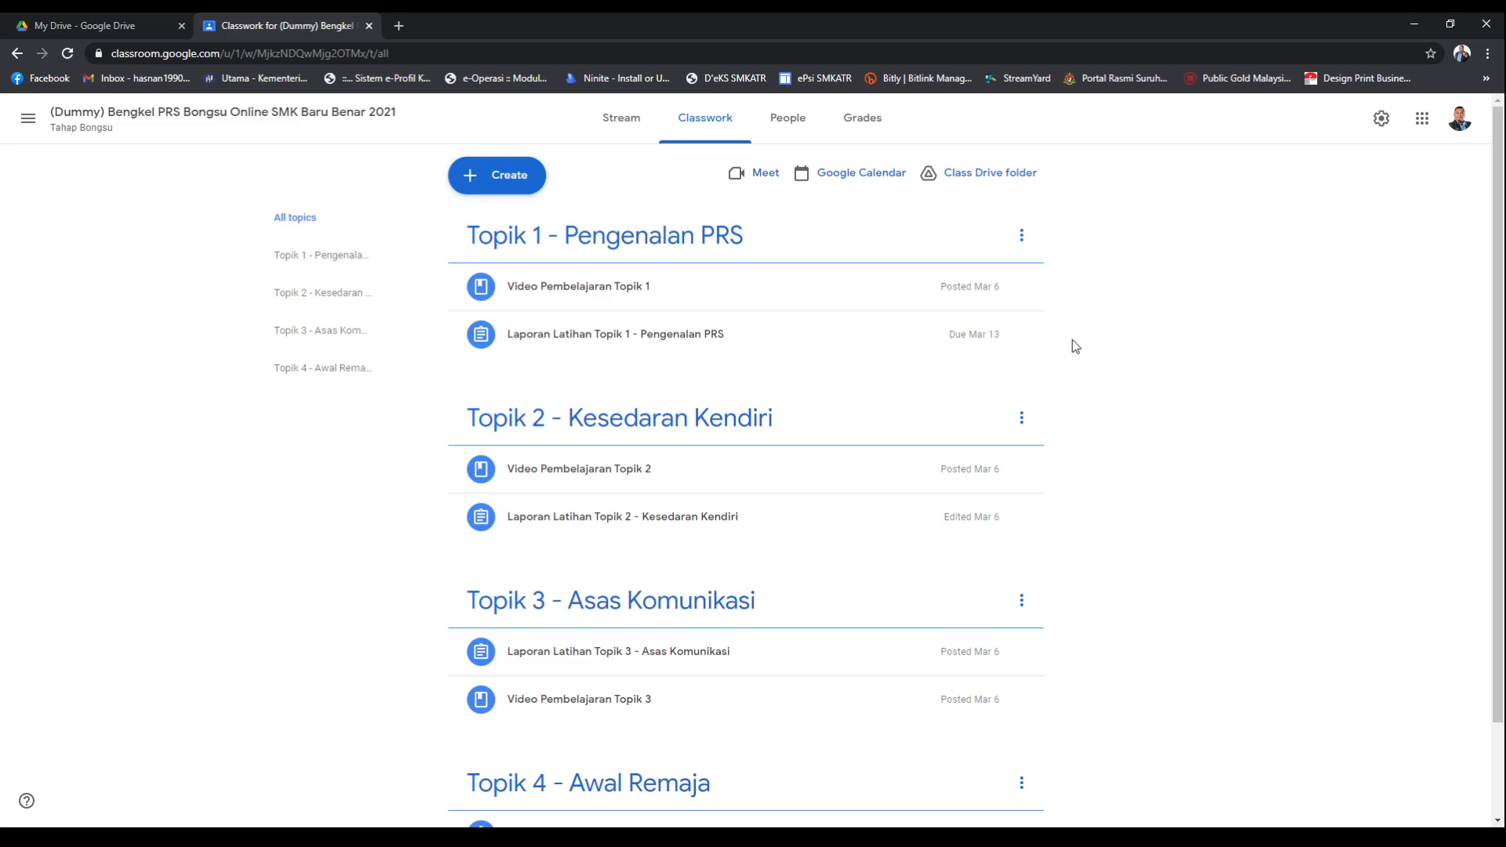
pyautogui.scroll(-2, 1072, 341)
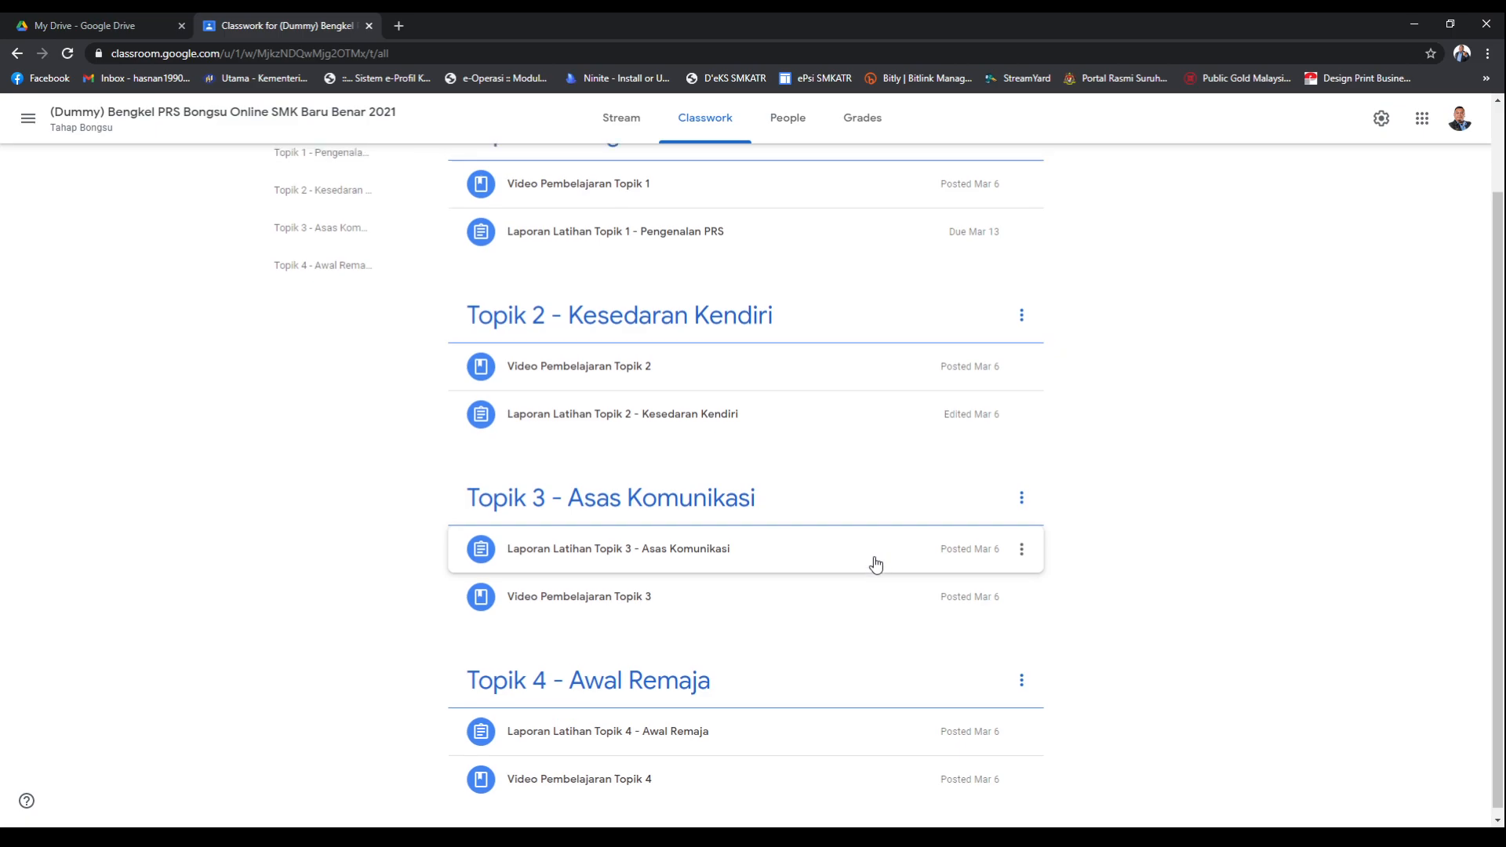
pyautogui.scroll(1, 877, 564)
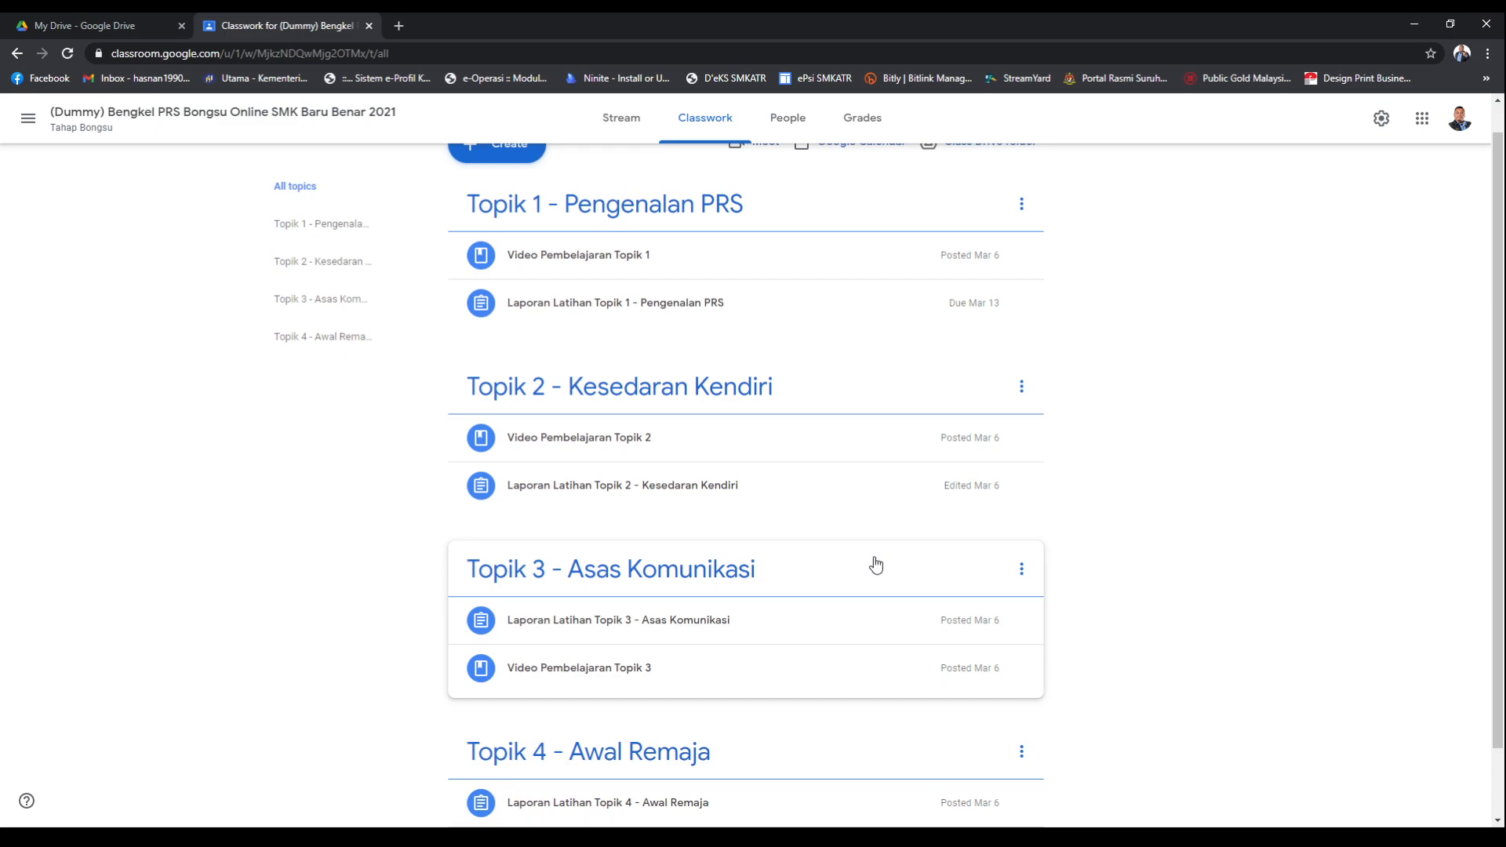
pyautogui.scroll(1, 876, 564)
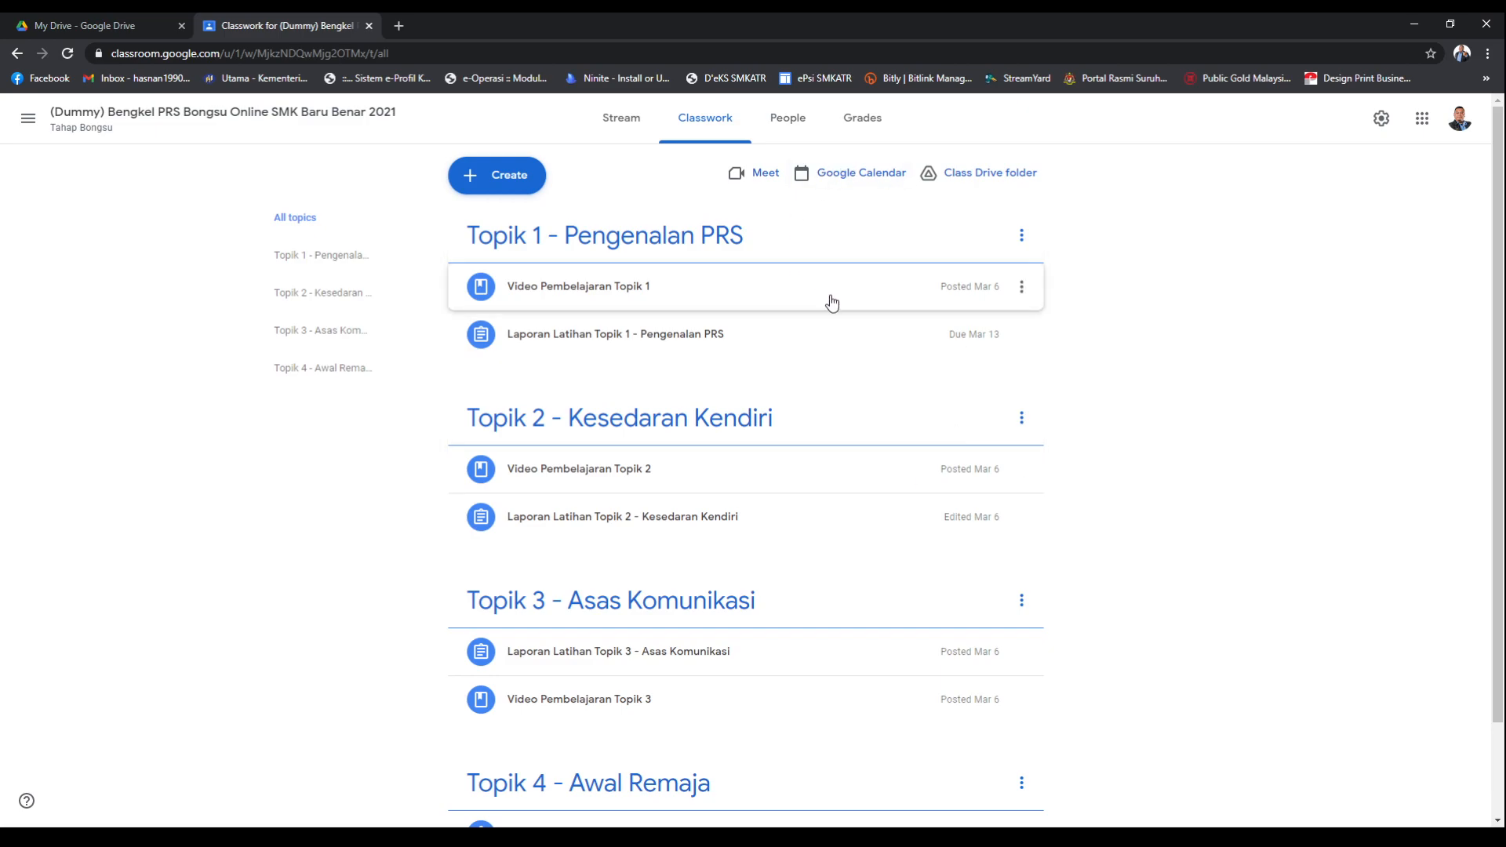
# Create a new assignment titled "Tugasan Individu Topik 3"
pyautogui.click(505, 179)
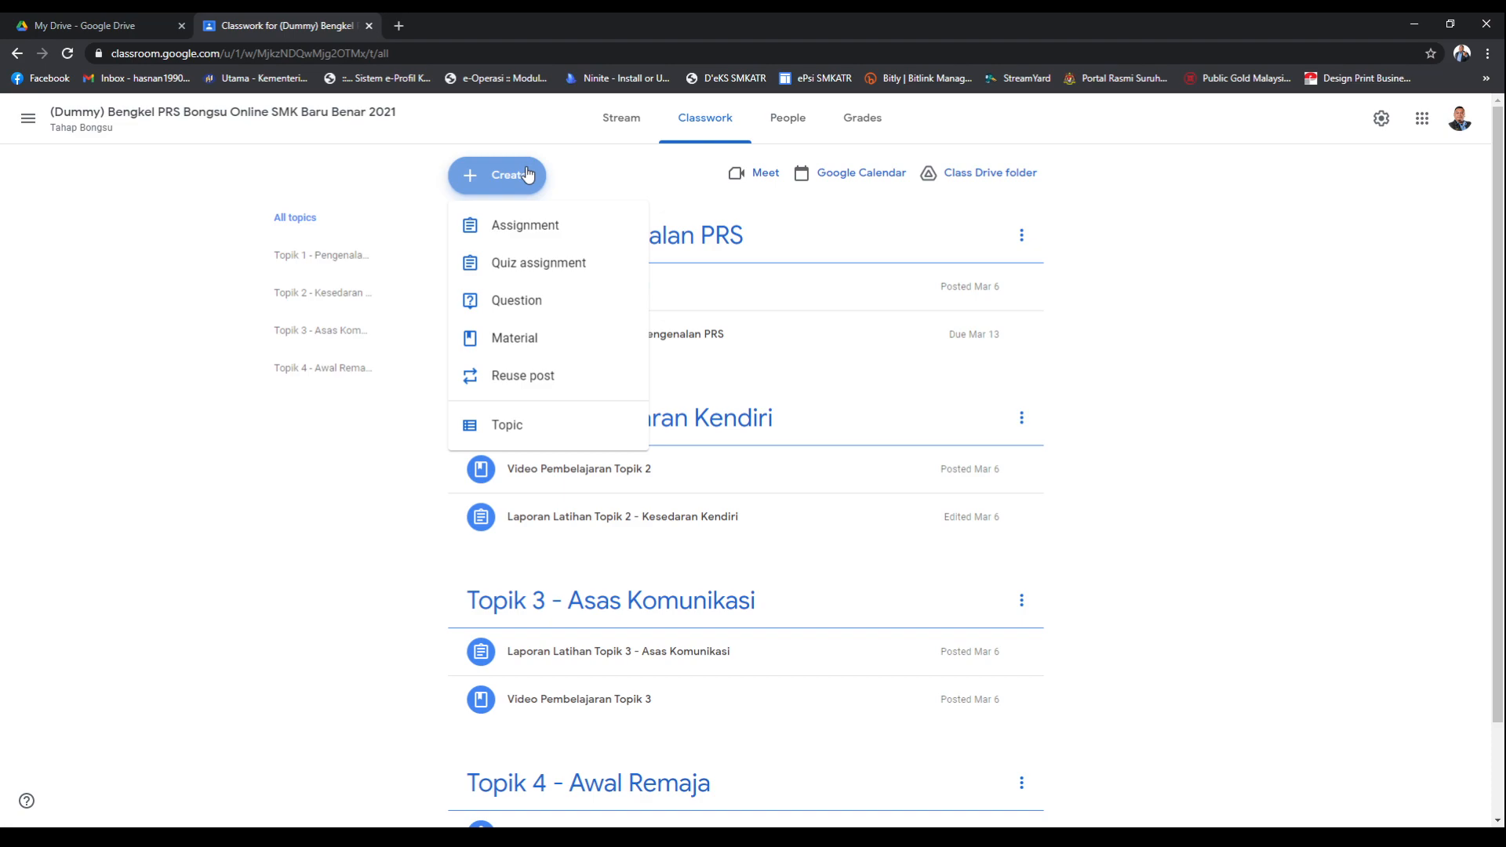
pyautogui.click(539, 239)
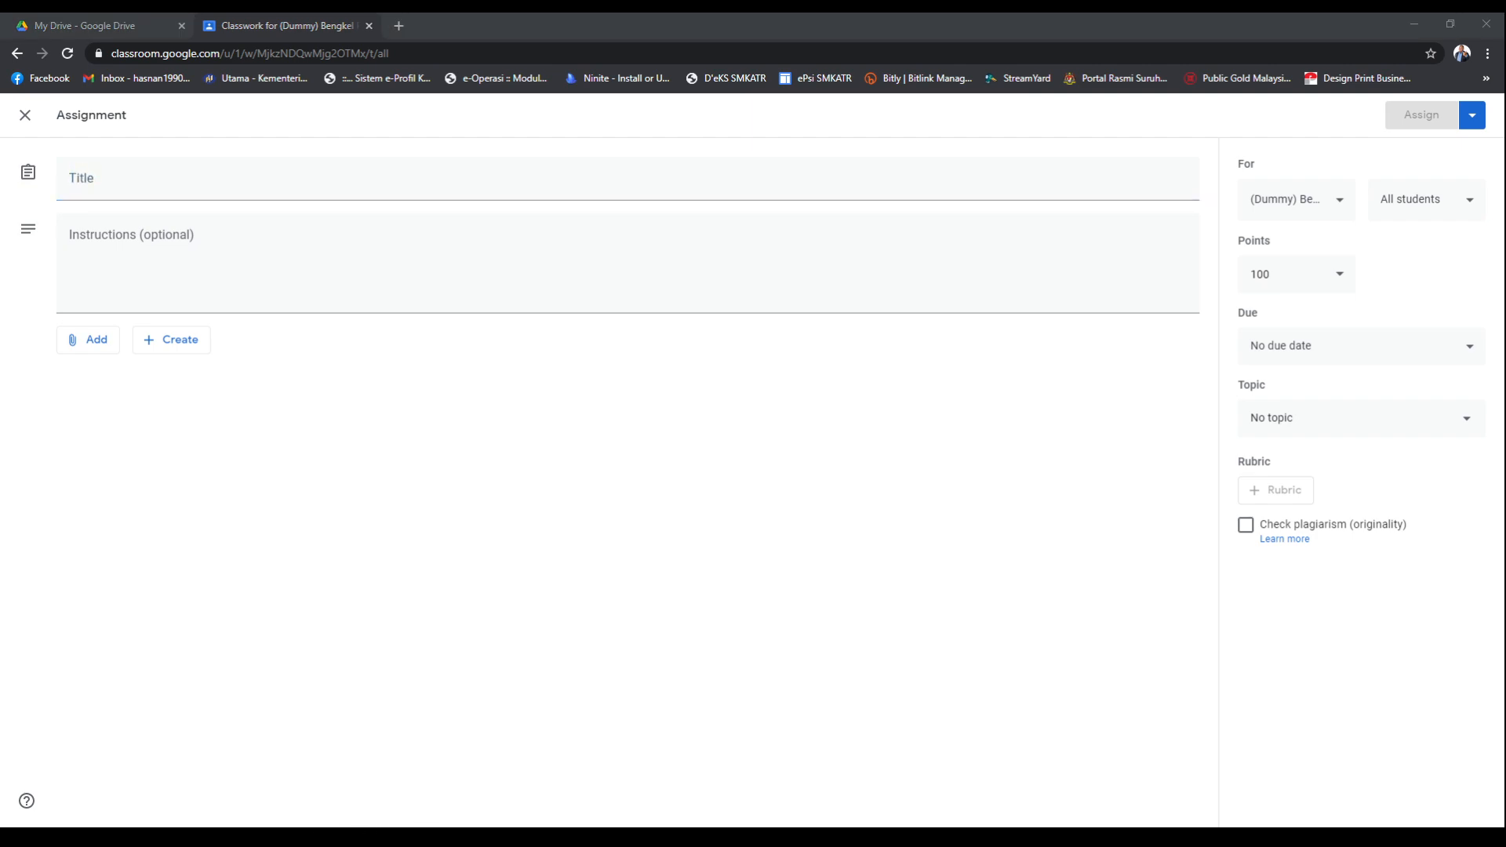
pyautogui.click(416, 841)
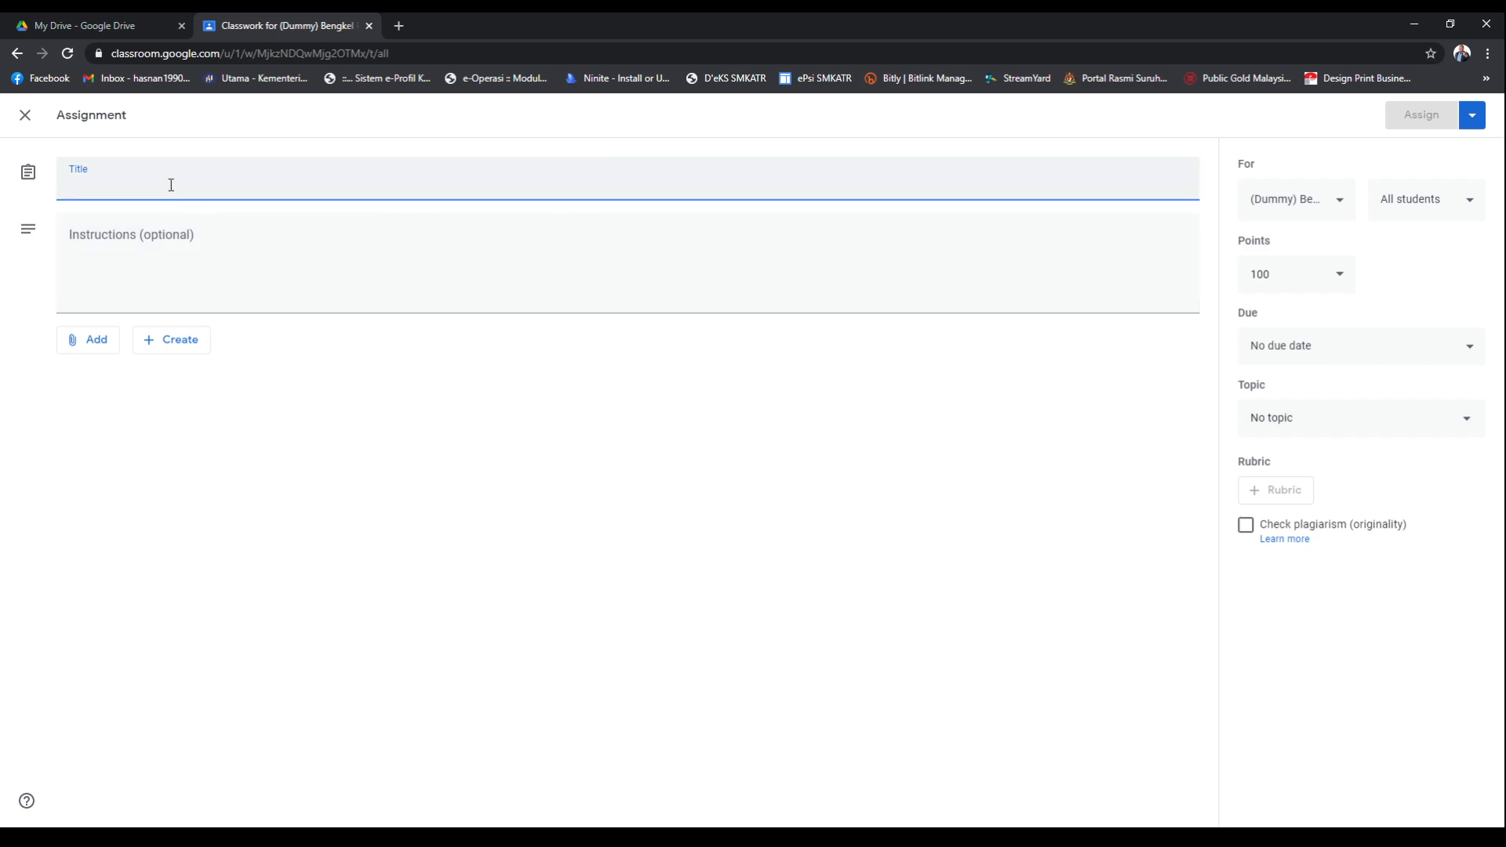
pyautogui.write('Tugasan ')
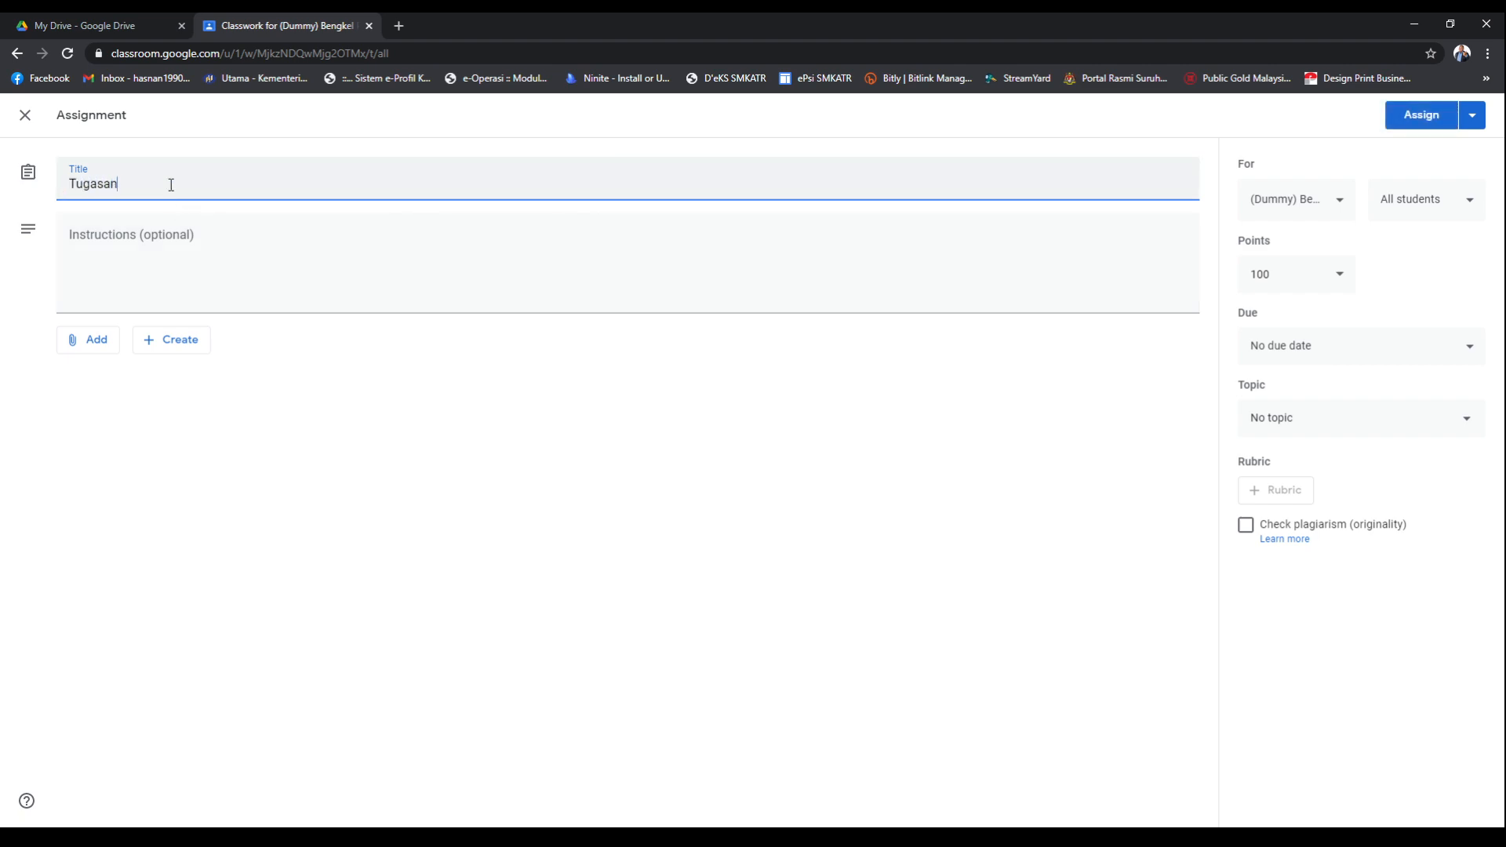
pyautogui.write('T')
pyautogui.press('BackSpace')
pyautogui.write('Individu Topik 2')
pyautogui.press('BackSpace')
pyautogui.write('3')
# Assign the topic "Topik 3 - Asas Komunikasi" to the assignment
pyautogui.hotkey('ctrl', '+')
pyautogui.hotkey('ctrl', '+')
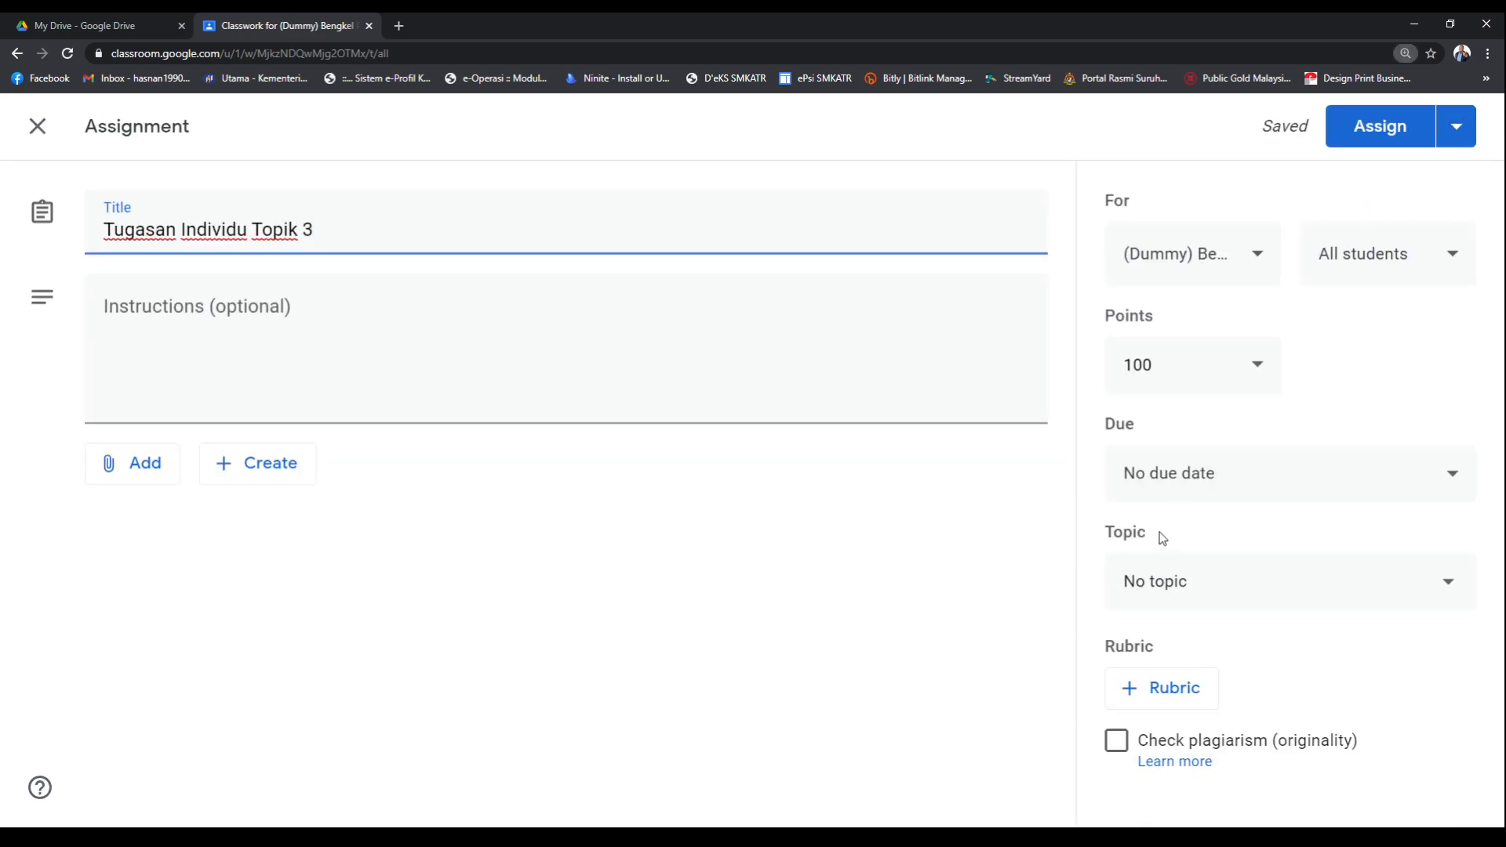
pyautogui.click(1233, 589)
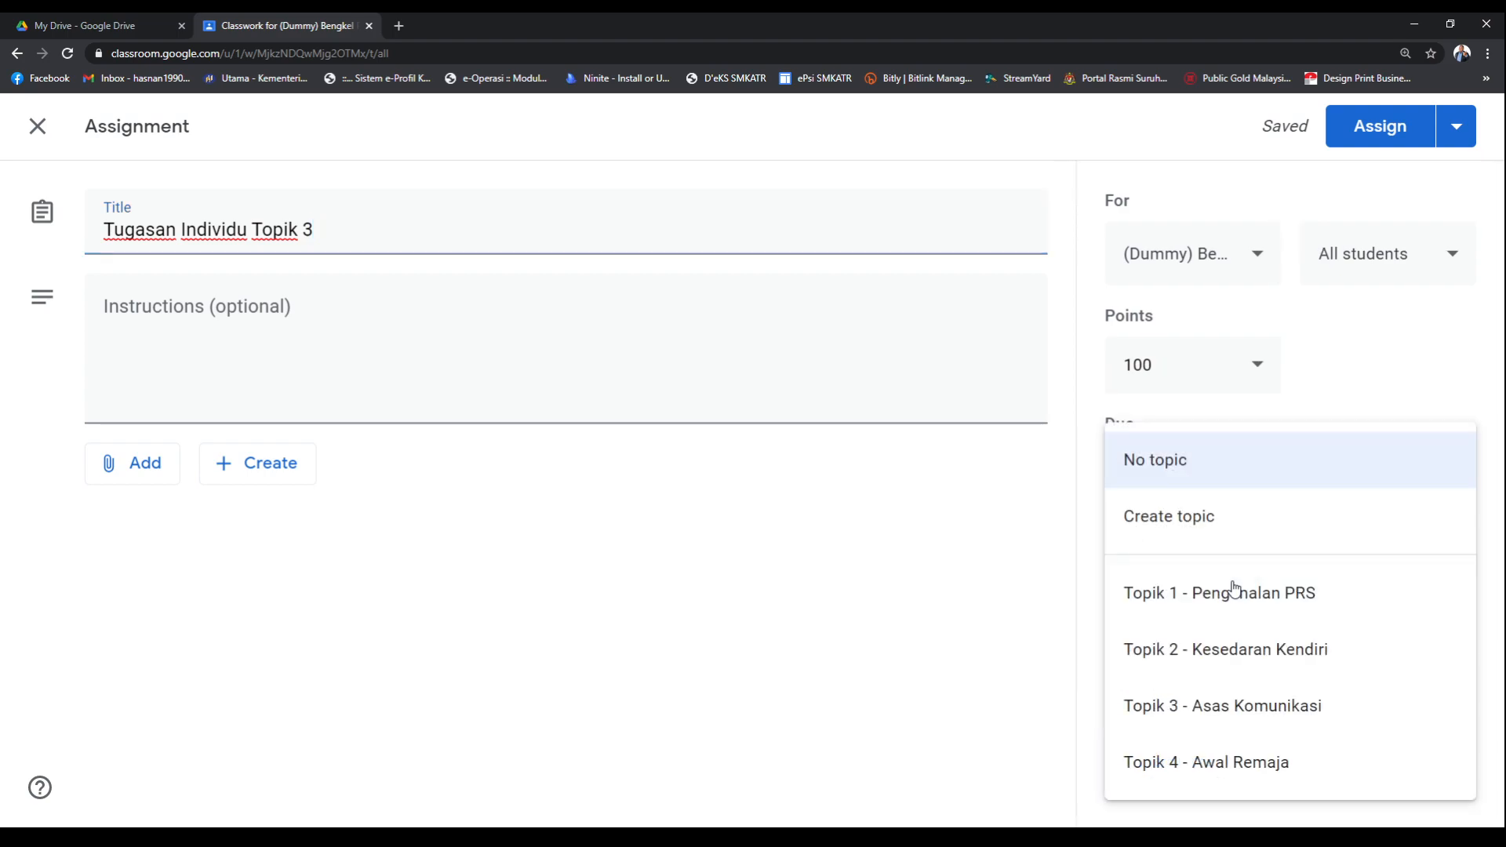
pyautogui.click(1239, 709)
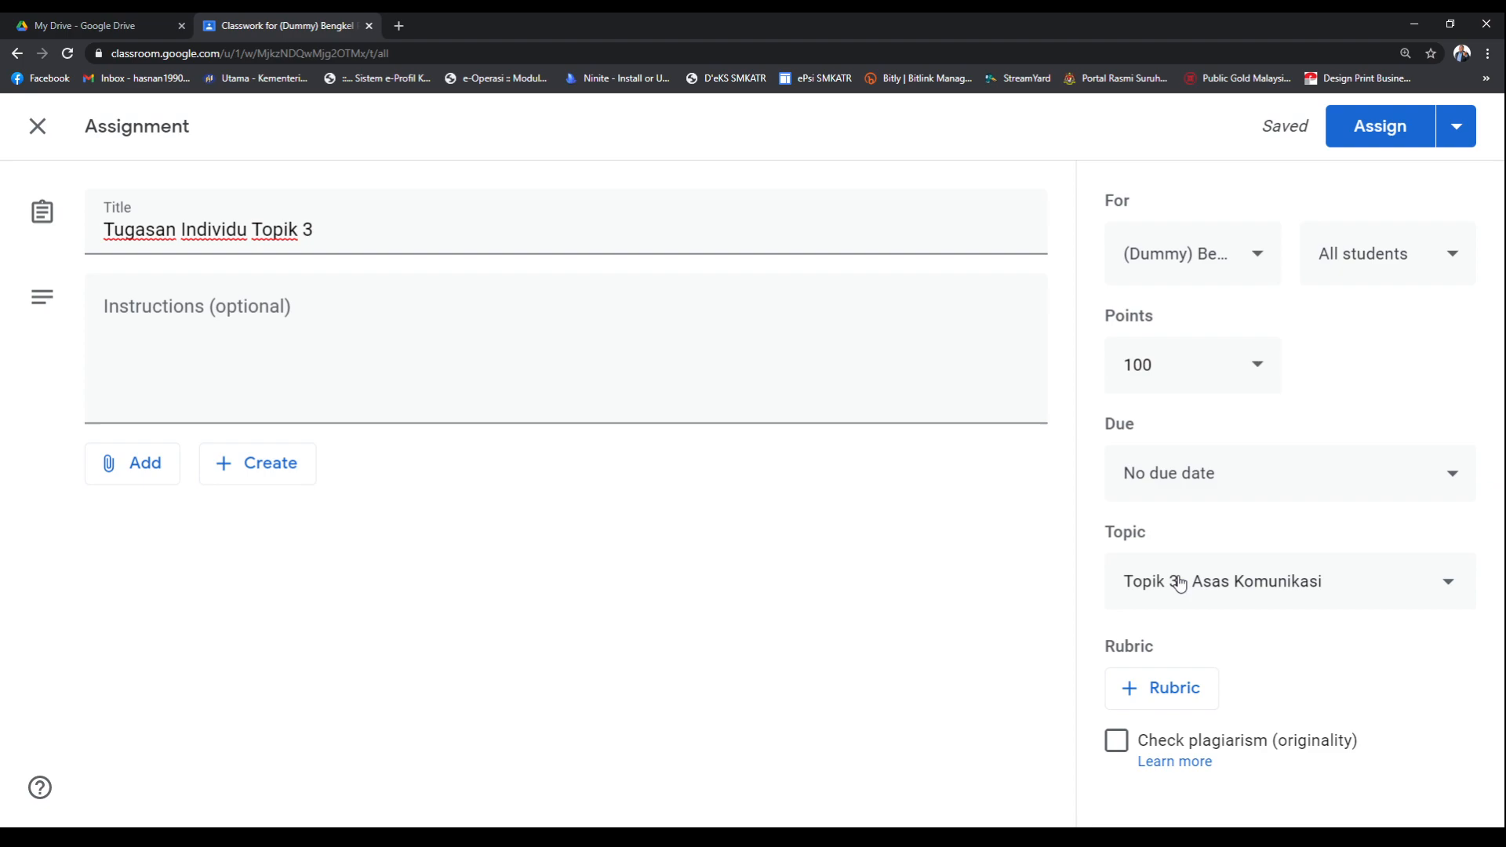
pyautogui.hotkey('ctrl', '-')
pyautogui.hotkey('ctrl', '-')
pyautogui.hotkey('ctrl', '-')
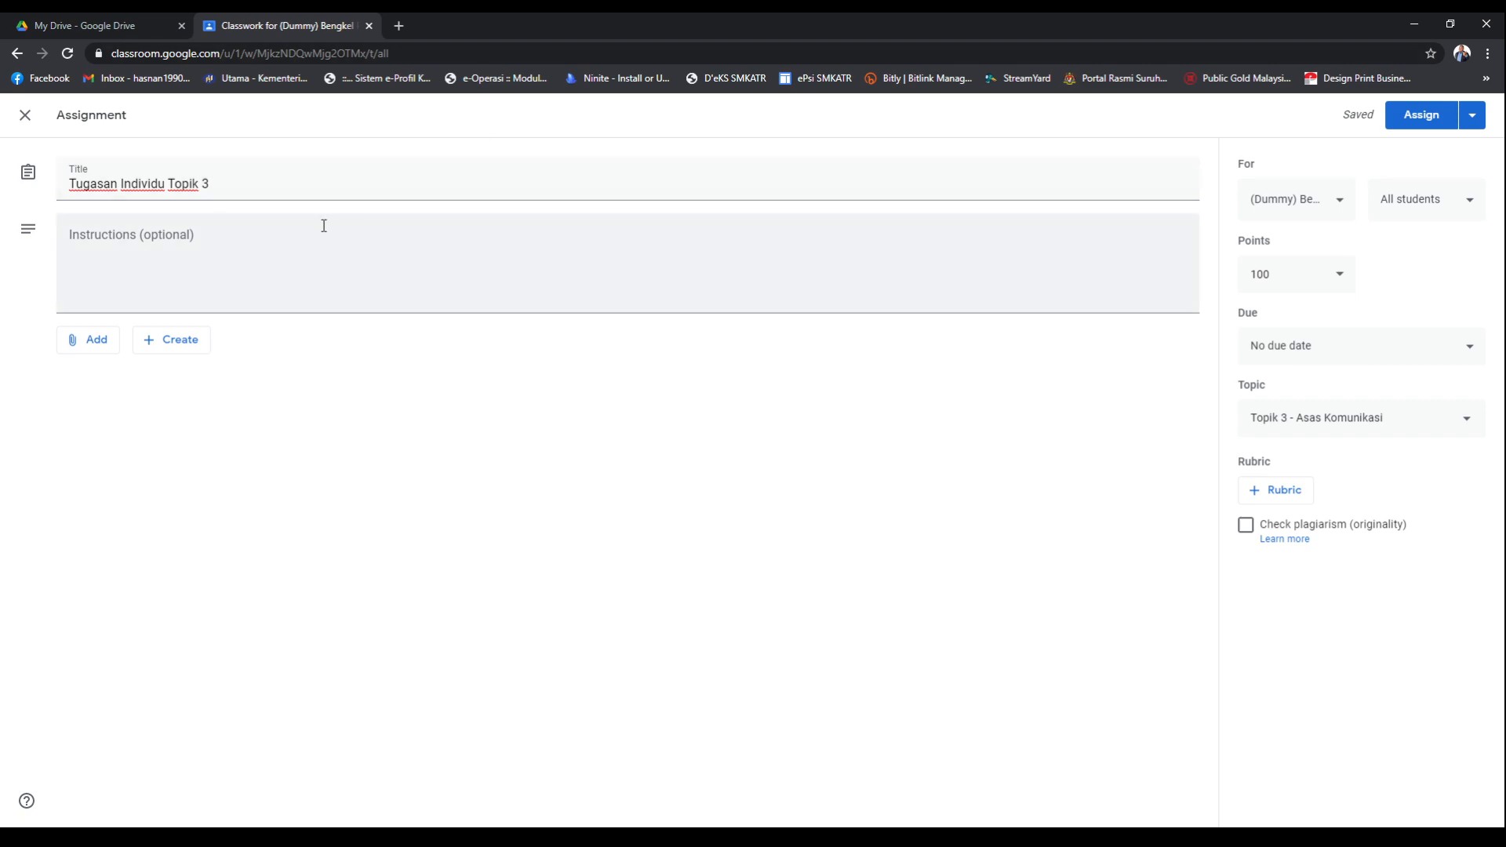
# Enter the assignment instructions "Sila jawab tugasan ini berdasarkan kepada pembelajaran anda melalui video pembelajaran Topik 3"
pyautogui.click(187, 248)
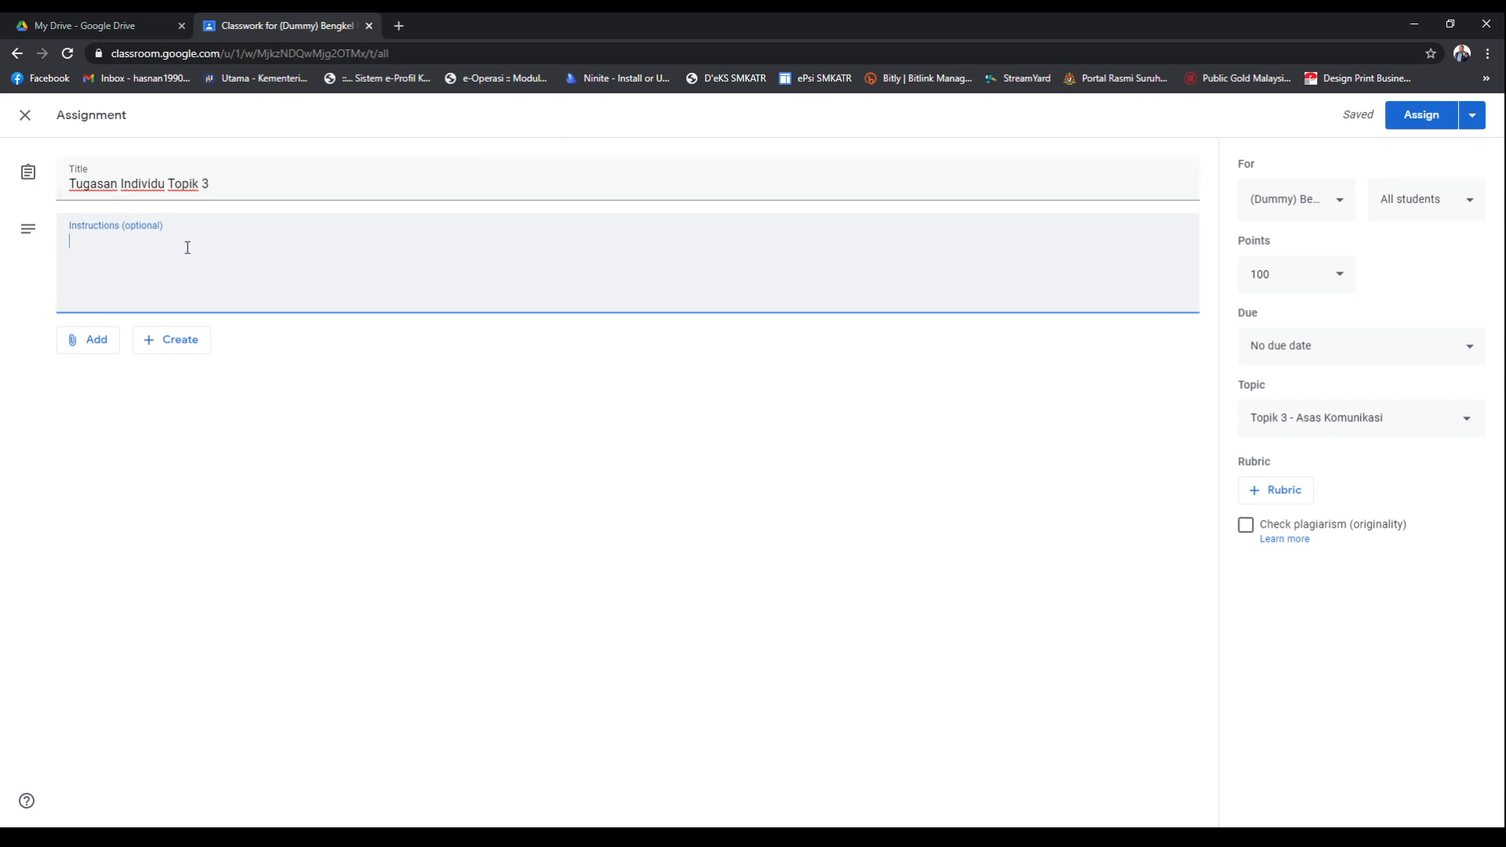
pyautogui.write('Sila isi')
pyautogui.press('BackSpace')
pyautogui.press('BackSpace')
pyautogui.press('BackSpace')
pyautogui.write('jawap')
pyautogui.press('BackSpace')
pyautogui.write('b tugasan ini bve')
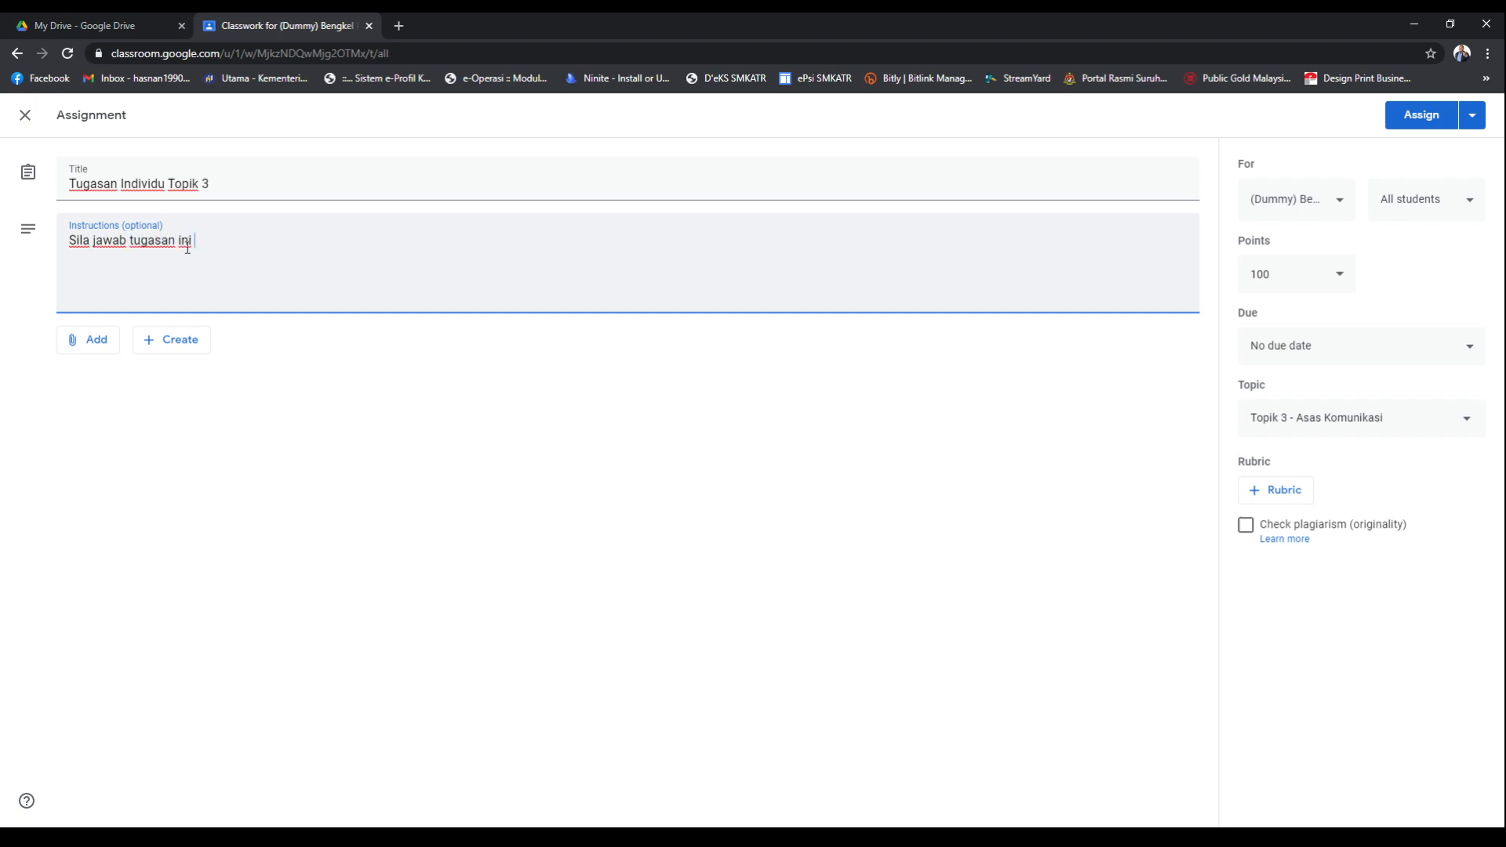
pyautogui.press('BackSpace')
pyautogui.press('BackSpace')
pyautogui.write('erdasarkan kepada ')
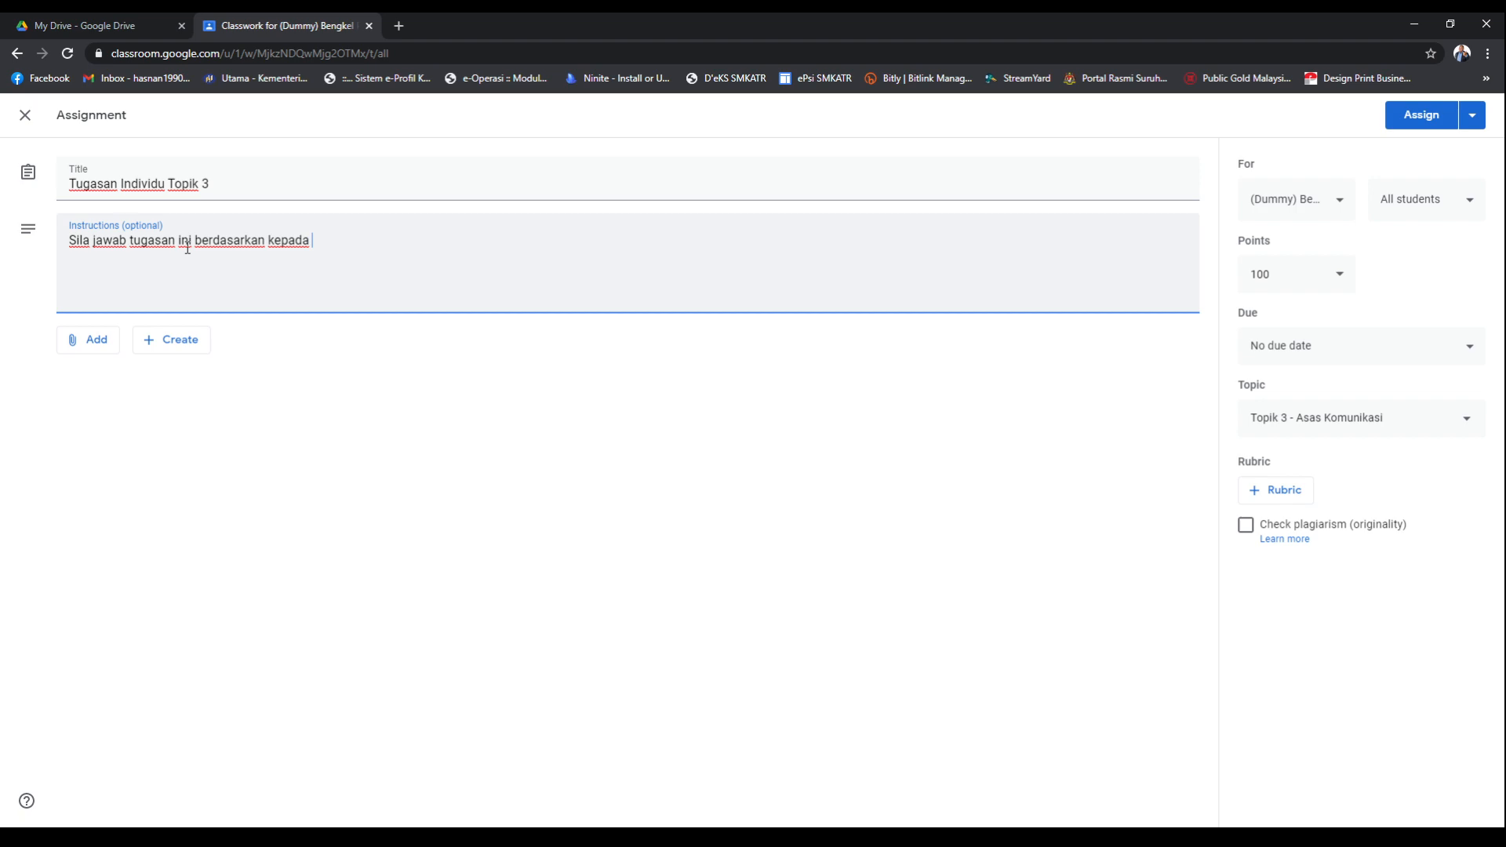
pyautogui.write('pembelajaran anda melalui video pembelajaran Topik 3')
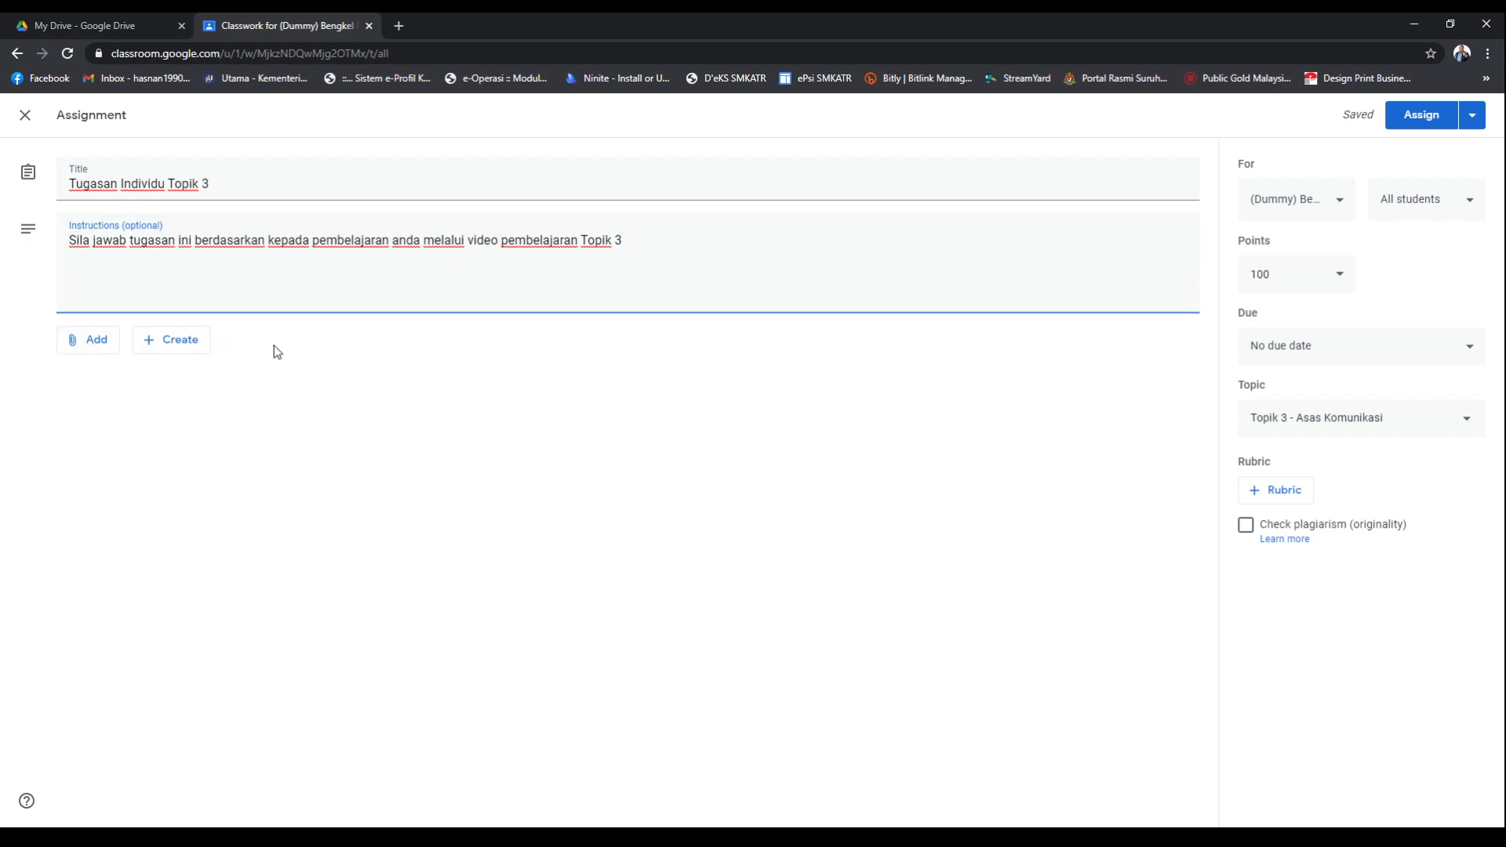
# Create a new Google Docs document as an attachment to the assignment
pyautogui.hotkey('ctrl', '+')
pyautogui.hotkey('ctrl', '+')
pyautogui.hotkey('ctrl', '+')
pyautogui.hotkey('ctrl', '+')
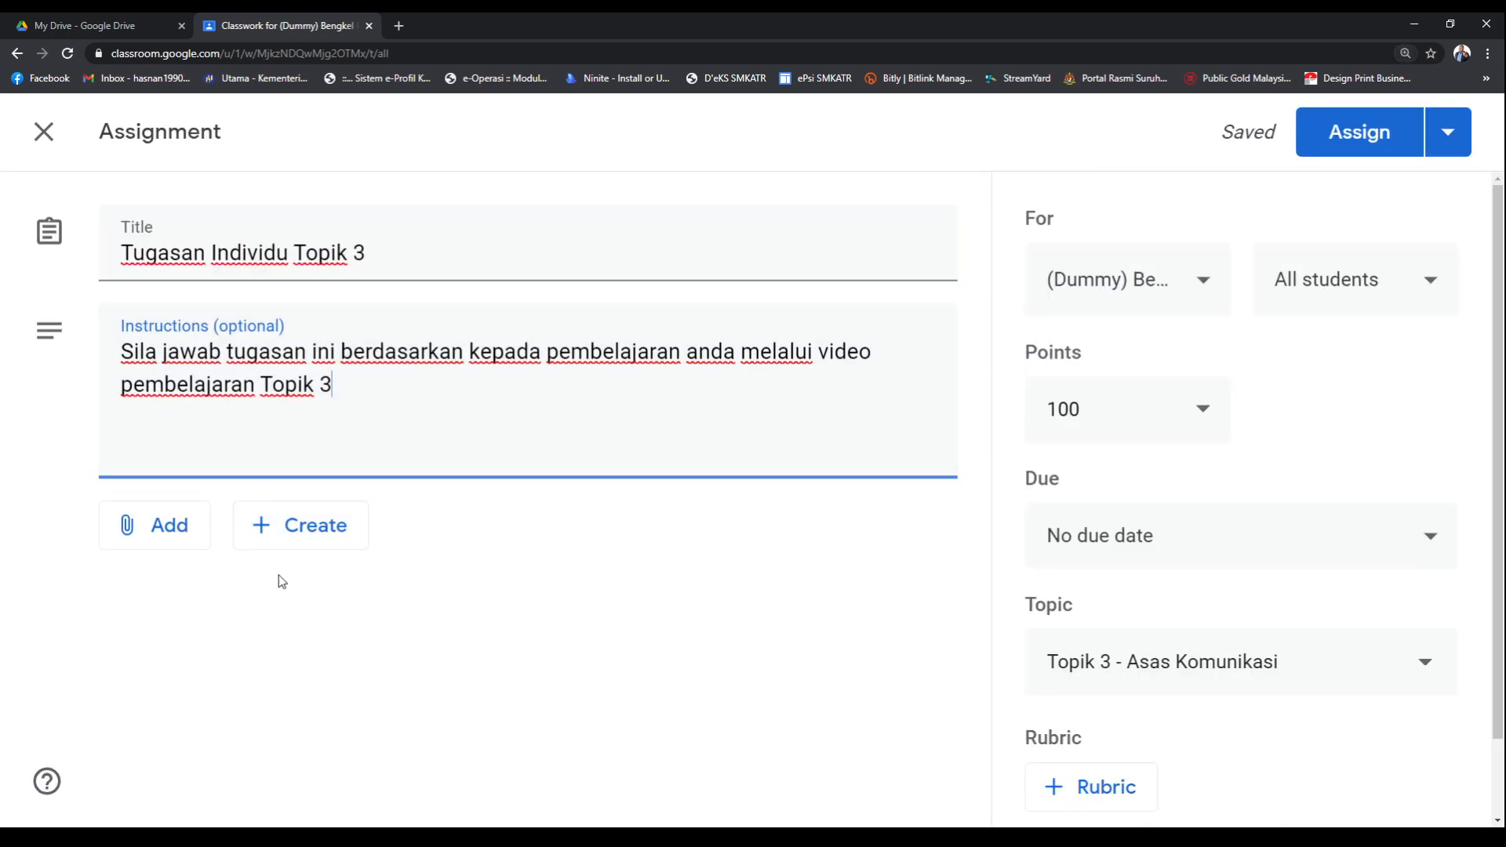
pyautogui.click(317, 546)
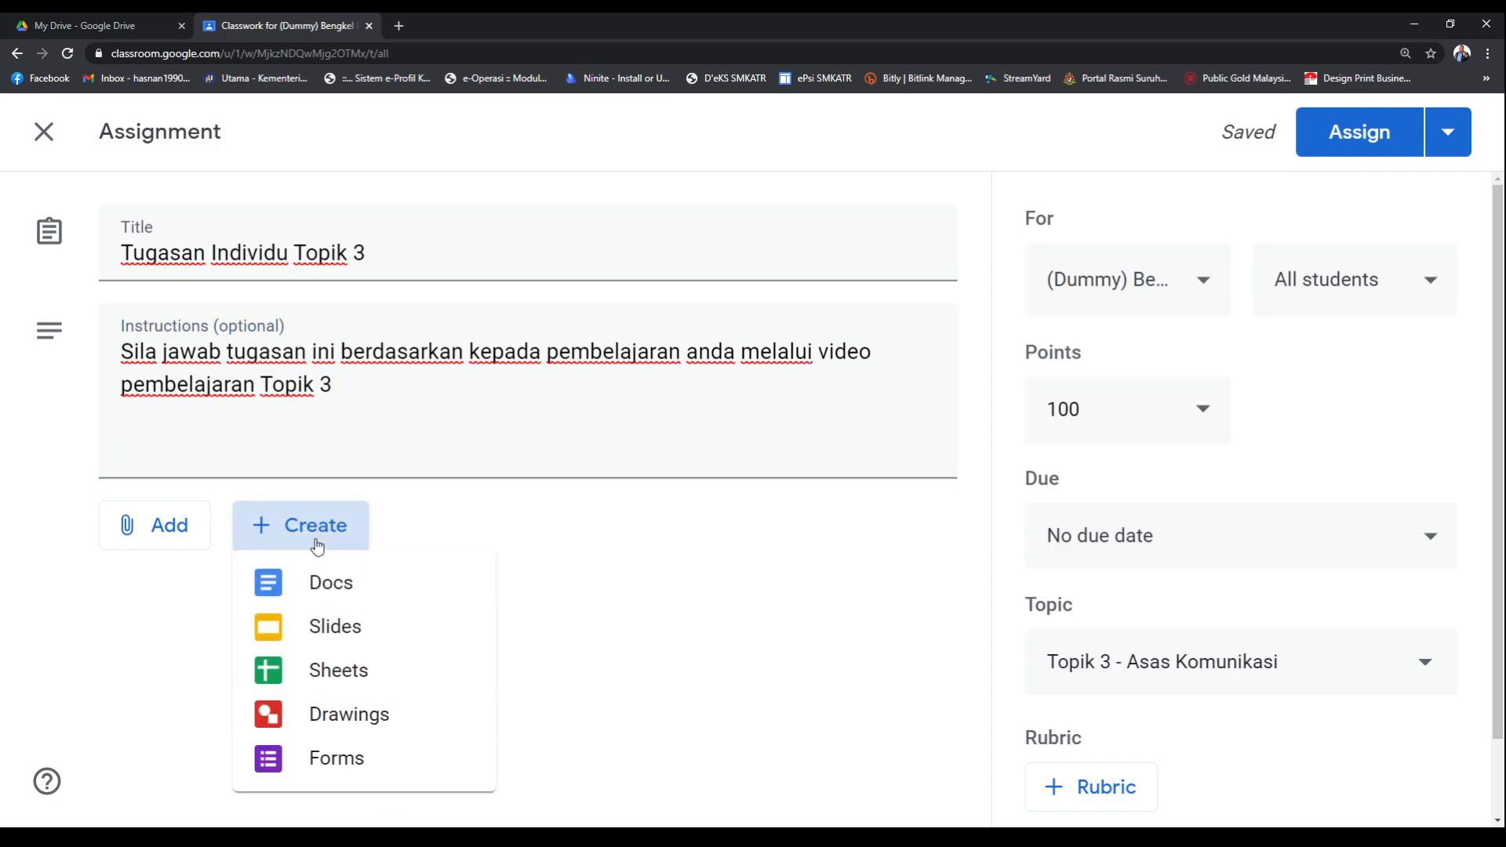
pyautogui.scroll(-2, 575, 638)
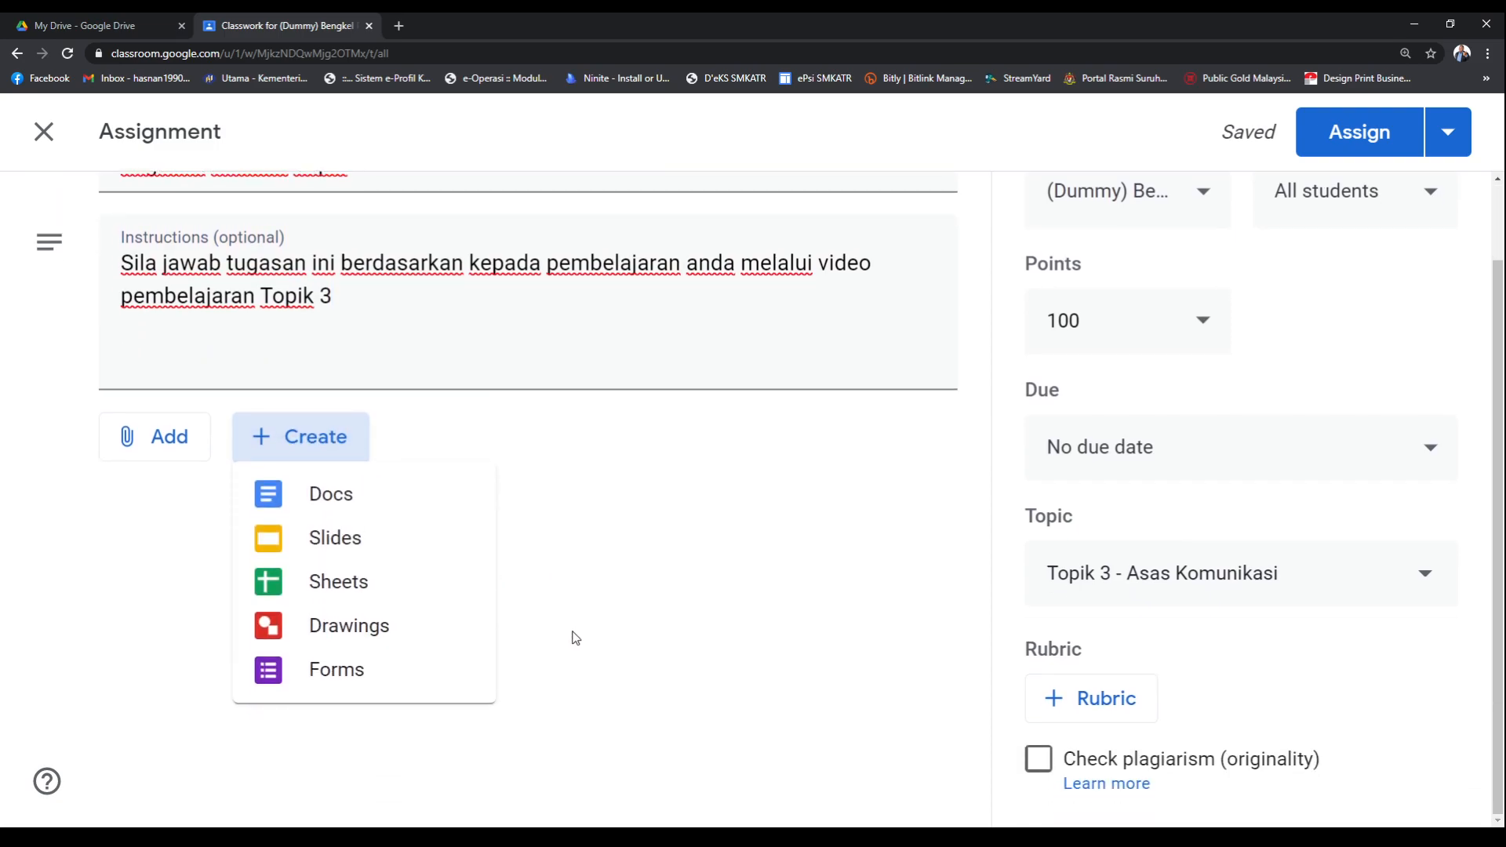
pyautogui.scroll(1, 575, 638)
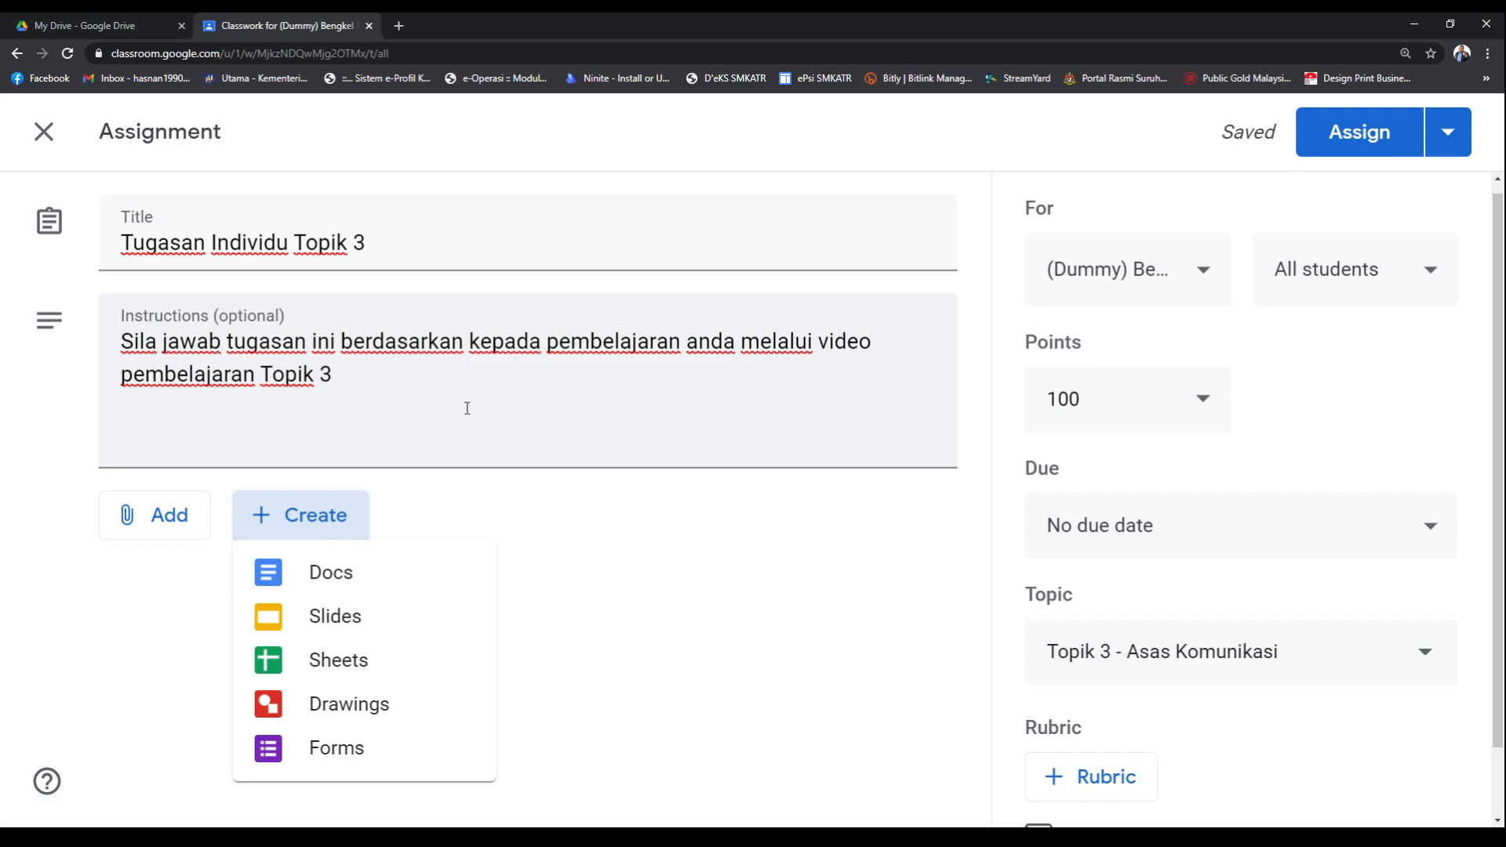
pyautogui.click(354, 574)
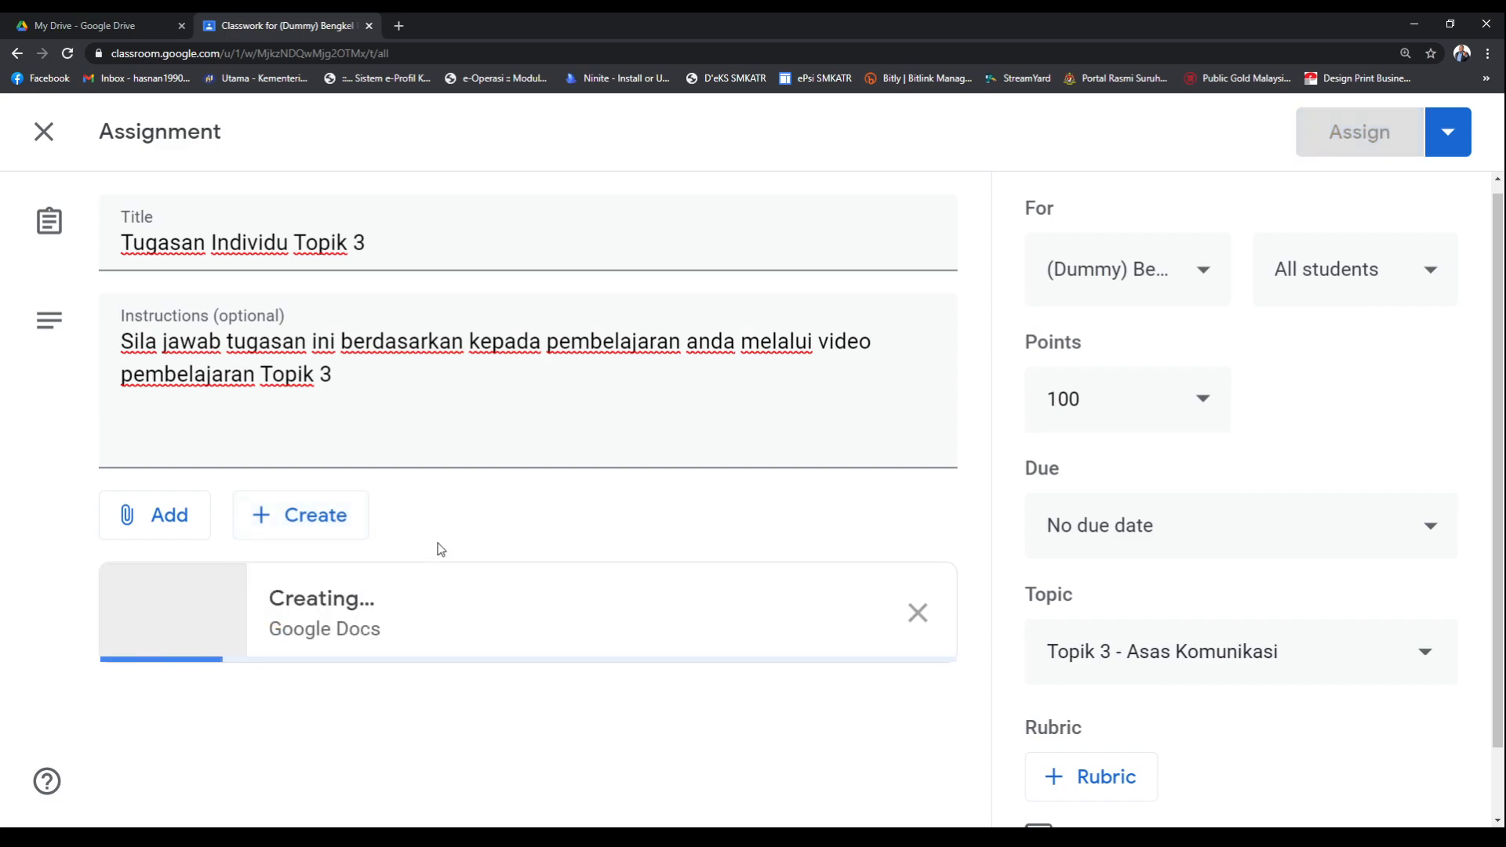
pyautogui.hotkey('ctrl', '-')
pyautogui.hotkey('ctrl', '-')
pyautogui.hotkey('ctrl', '-')
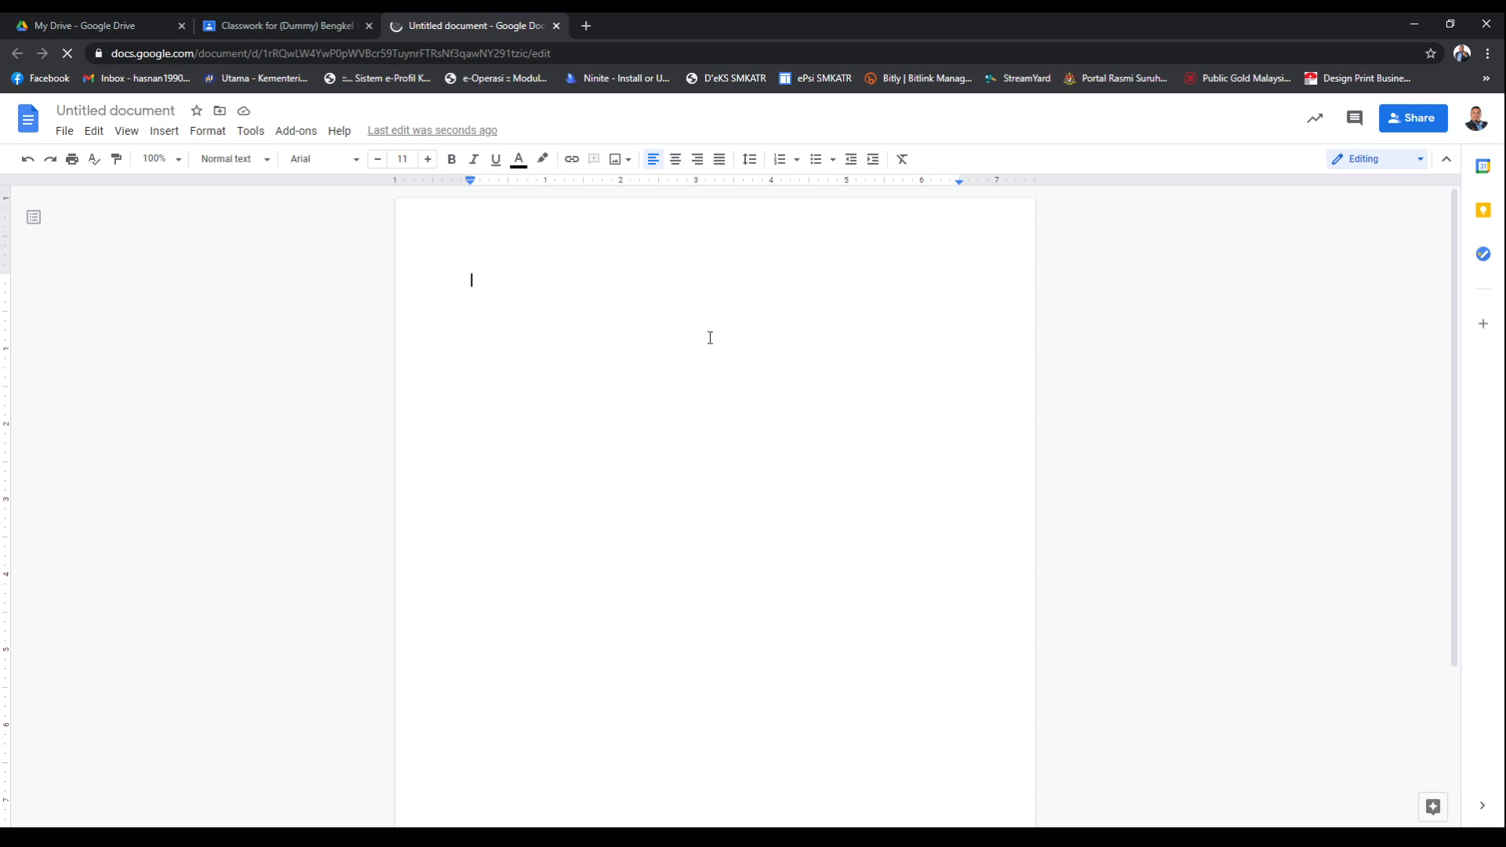
# Rename the new untitled document as "Tugasan Topik 3"
pyautogui.click(113, 109)
pyautogui.write('Tugasan 1')
pyautogui.write('opik 3')
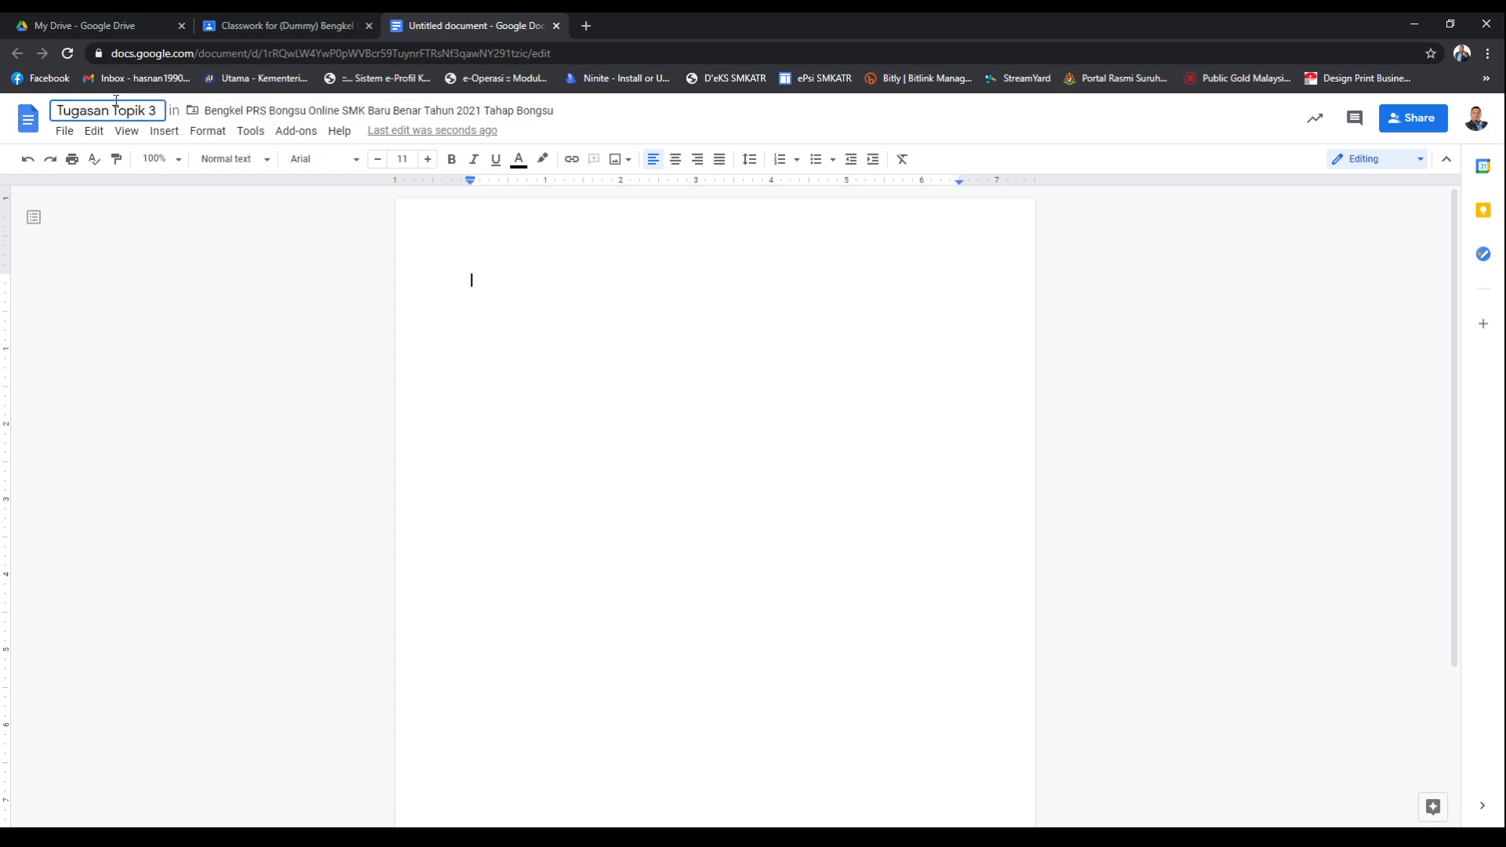
pyautogui.click(525, 262)
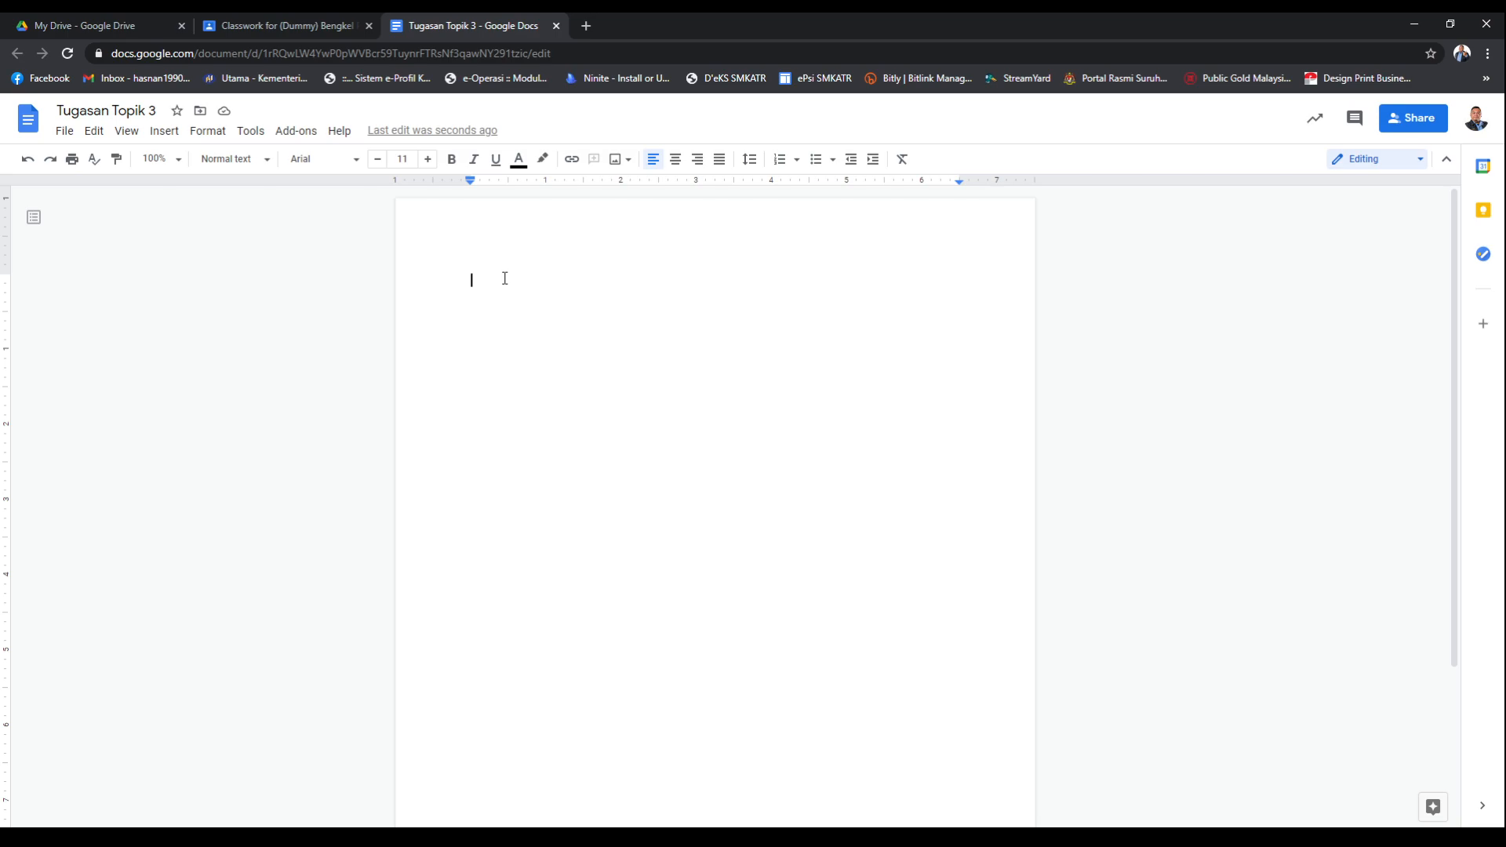
# Write a two-line heading in the document: "Bengkel PRS Bongsu Online SMK Baru Benar" and "Tahun 2021"
pyautogui.write('Bengek')
pyautogui.press('BackSpace')
pyautogui.press('BackSpace')
pyautogui.press('BackSpace')
pyautogui.press('BackSpace')
pyautogui.write('gkel PRS Bongsu ')
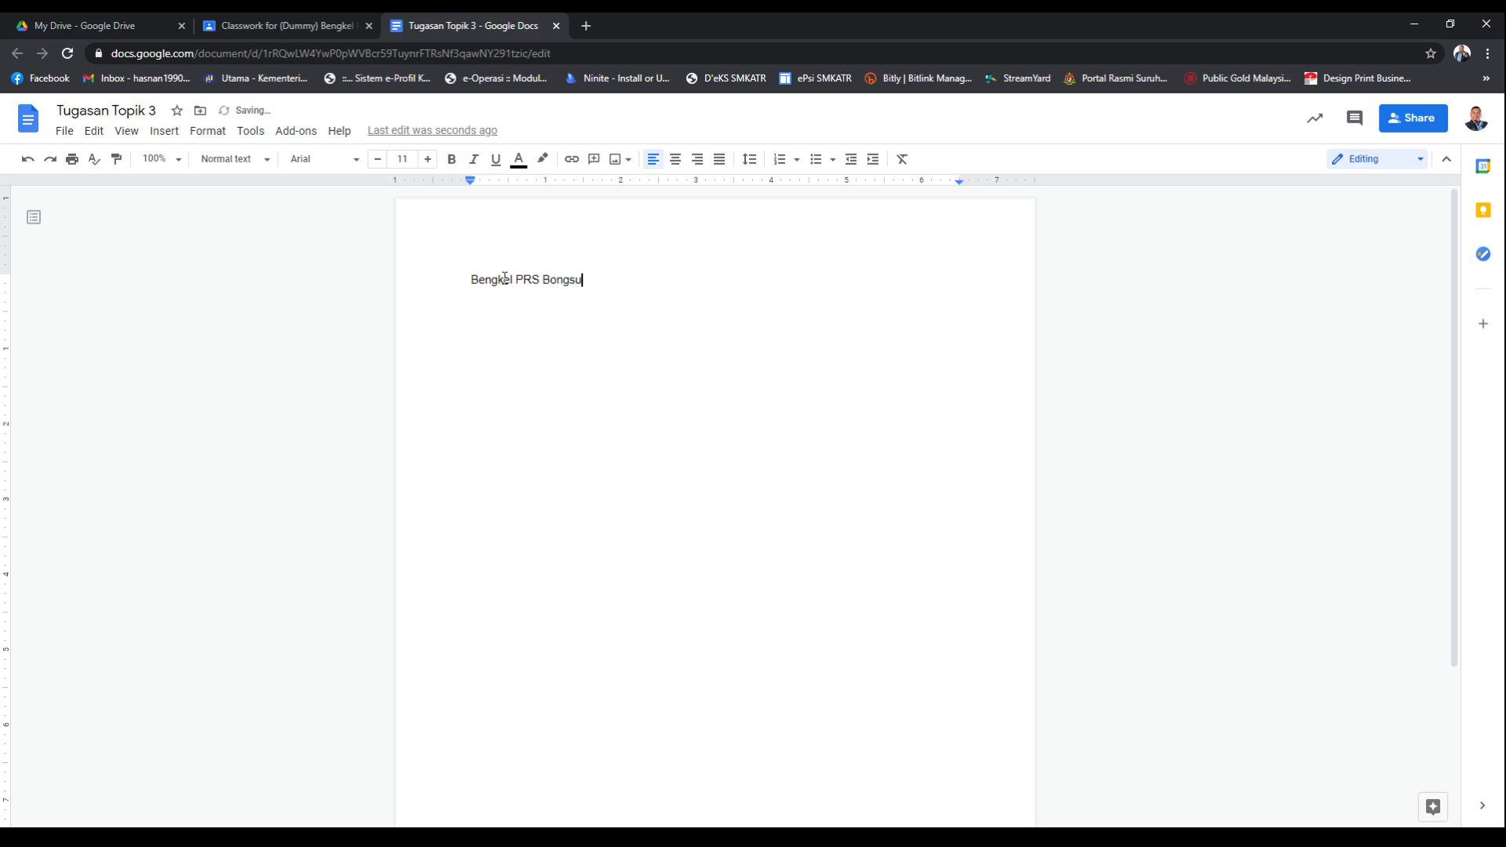
pyautogui.write('SMK')
pyautogui.press('BackSpace')
pyautogui.press('BackSpace')
pyautogui.press('BackSpace')
pyautogui.write('Online SMK Baru Benar')
pyautogui.press('Return')
pyautogui.write('Tahun 2')
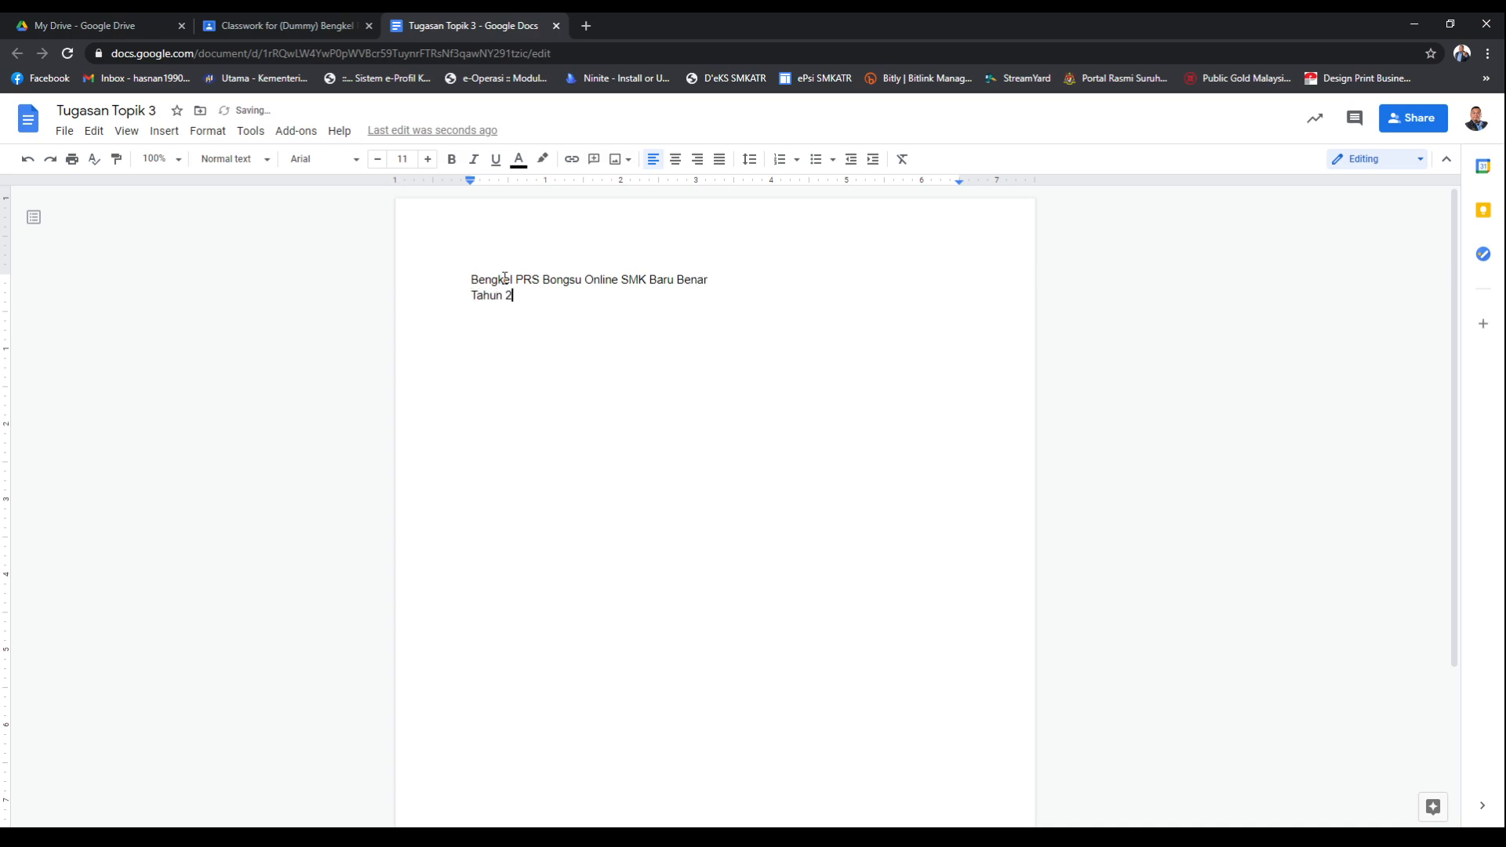
pyautogui.write('021')
# Format both heading lines as centered, bold text at font size 14
pyautogui.moveTo(654, 328); pyautogui.dragTo(458, 276)
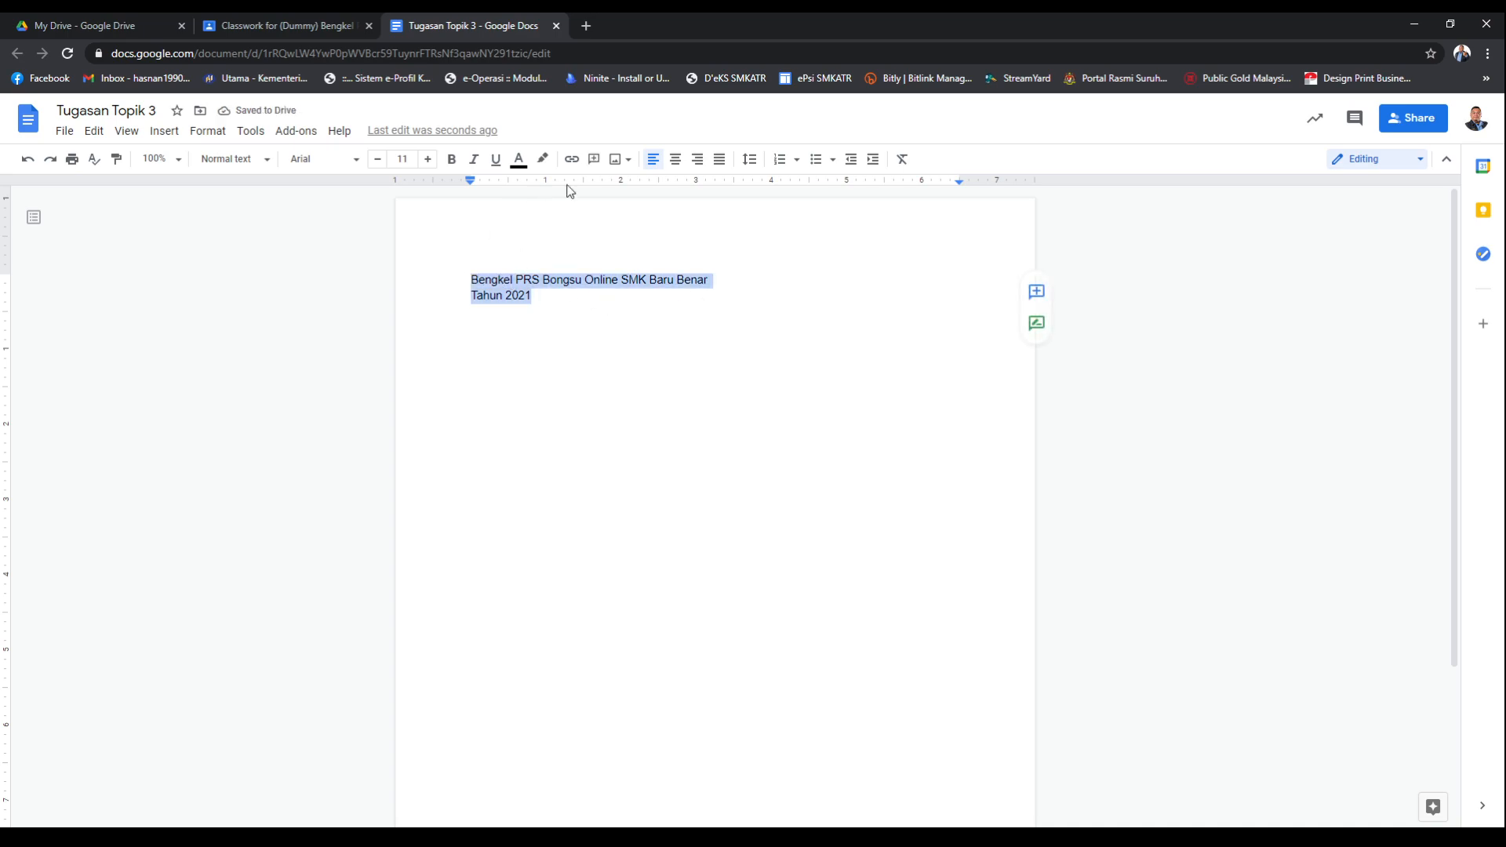
pyautogui.click(676, 161)
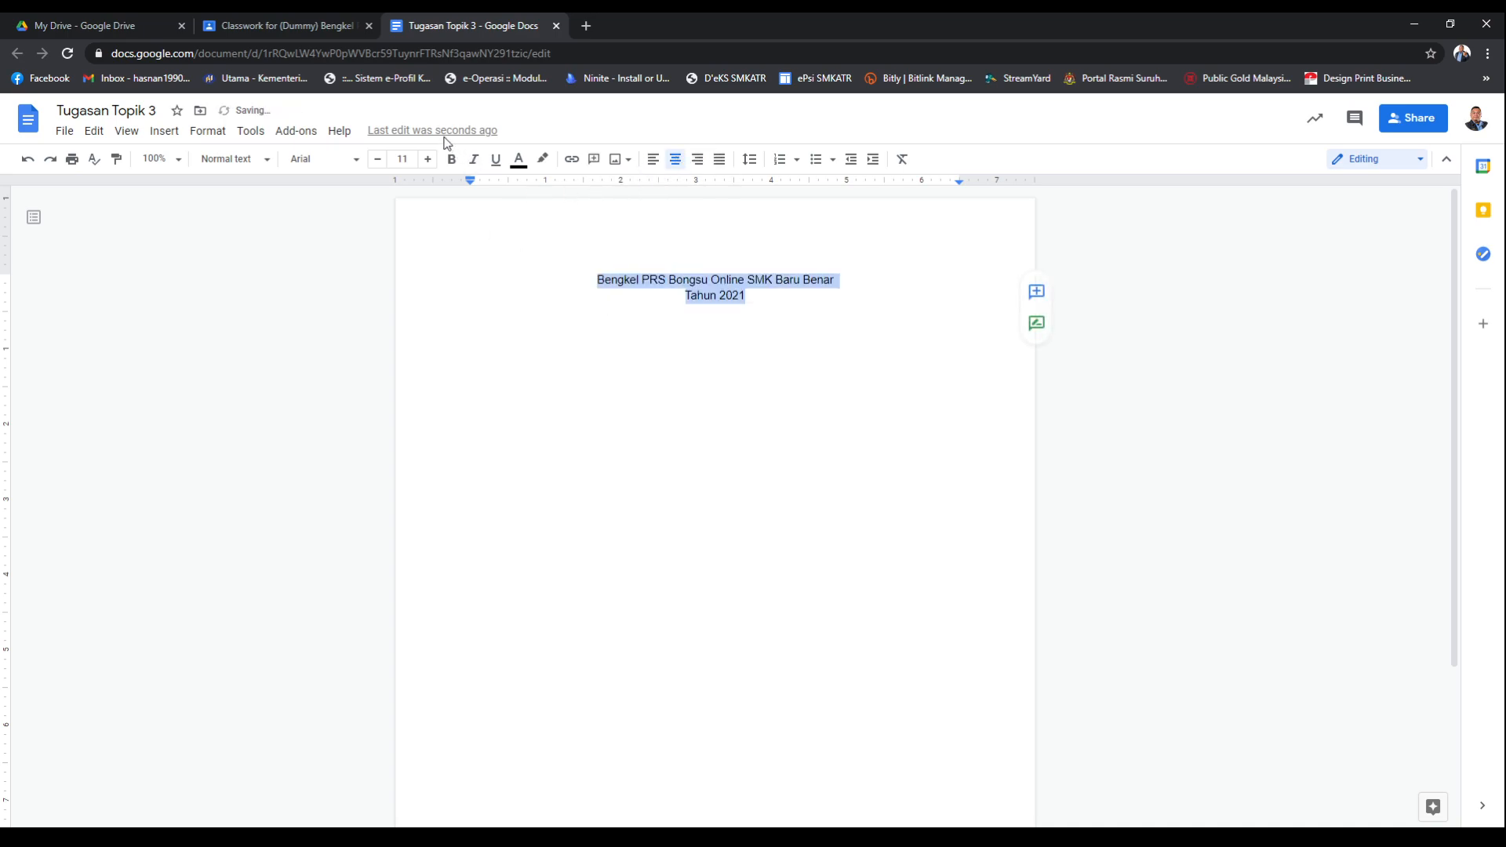
pyautogui.click(428, 160)
pyautogui.click(427, 159)
pyautogui.click(428, 159)
pyautogui.click(452, 159)
pyautogui.click(452, 160)
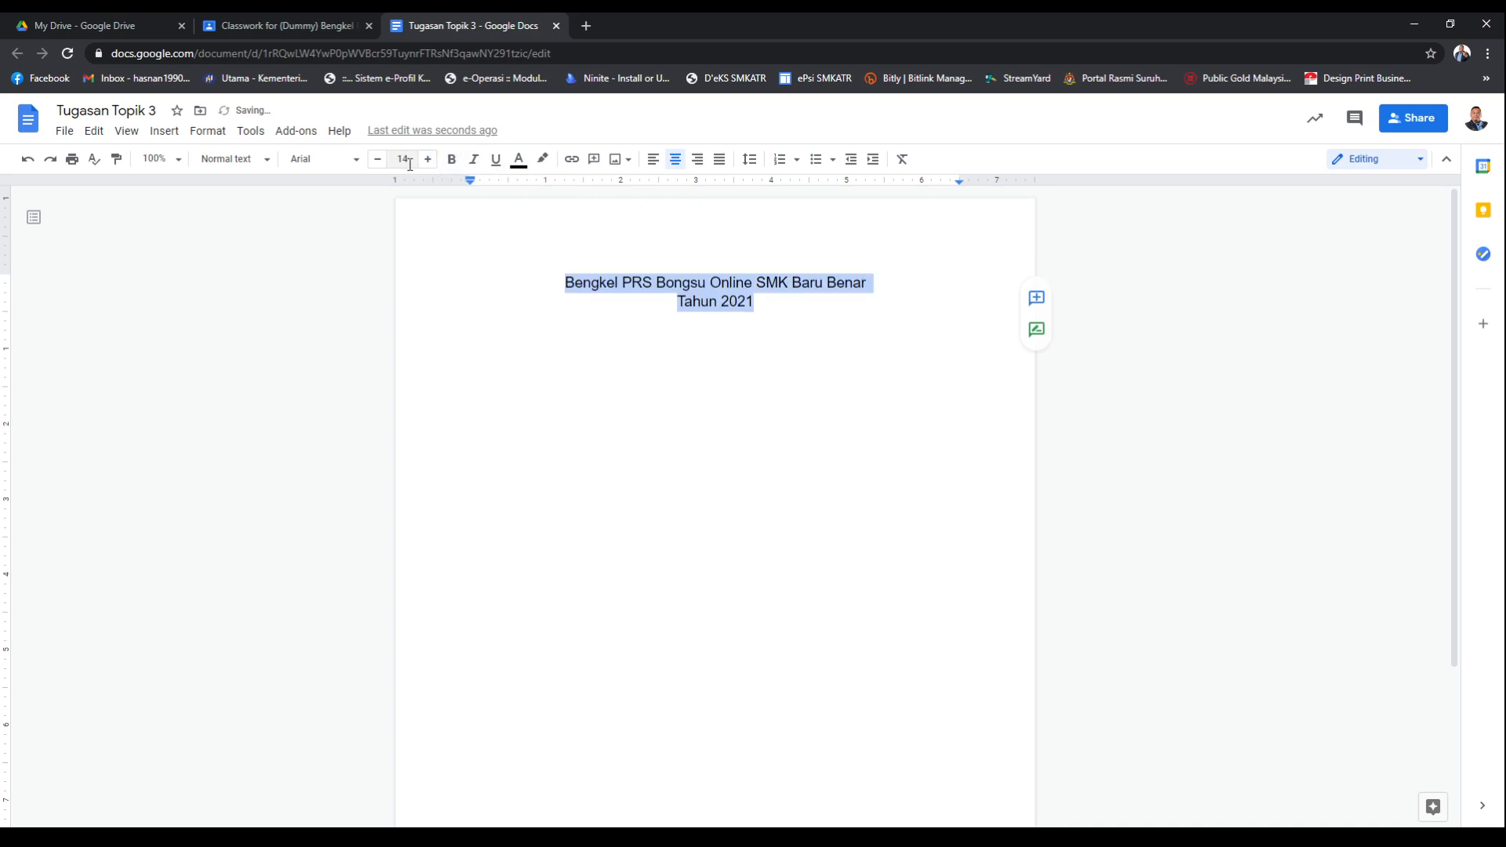
pyautogui.click(770, 300)
pyautogui.moveTo(771, 300); pyautogui.dragTo(501, 242)
pyautogui.click(452, 159)
# Add the title line "TUGASAN 3 - ASAS KOMUNIKASI" below the heading, separated by a blank line
pyautogui.click(768, 313)
pyautogui.press('Return')
pyautogui.write('TUGAS')
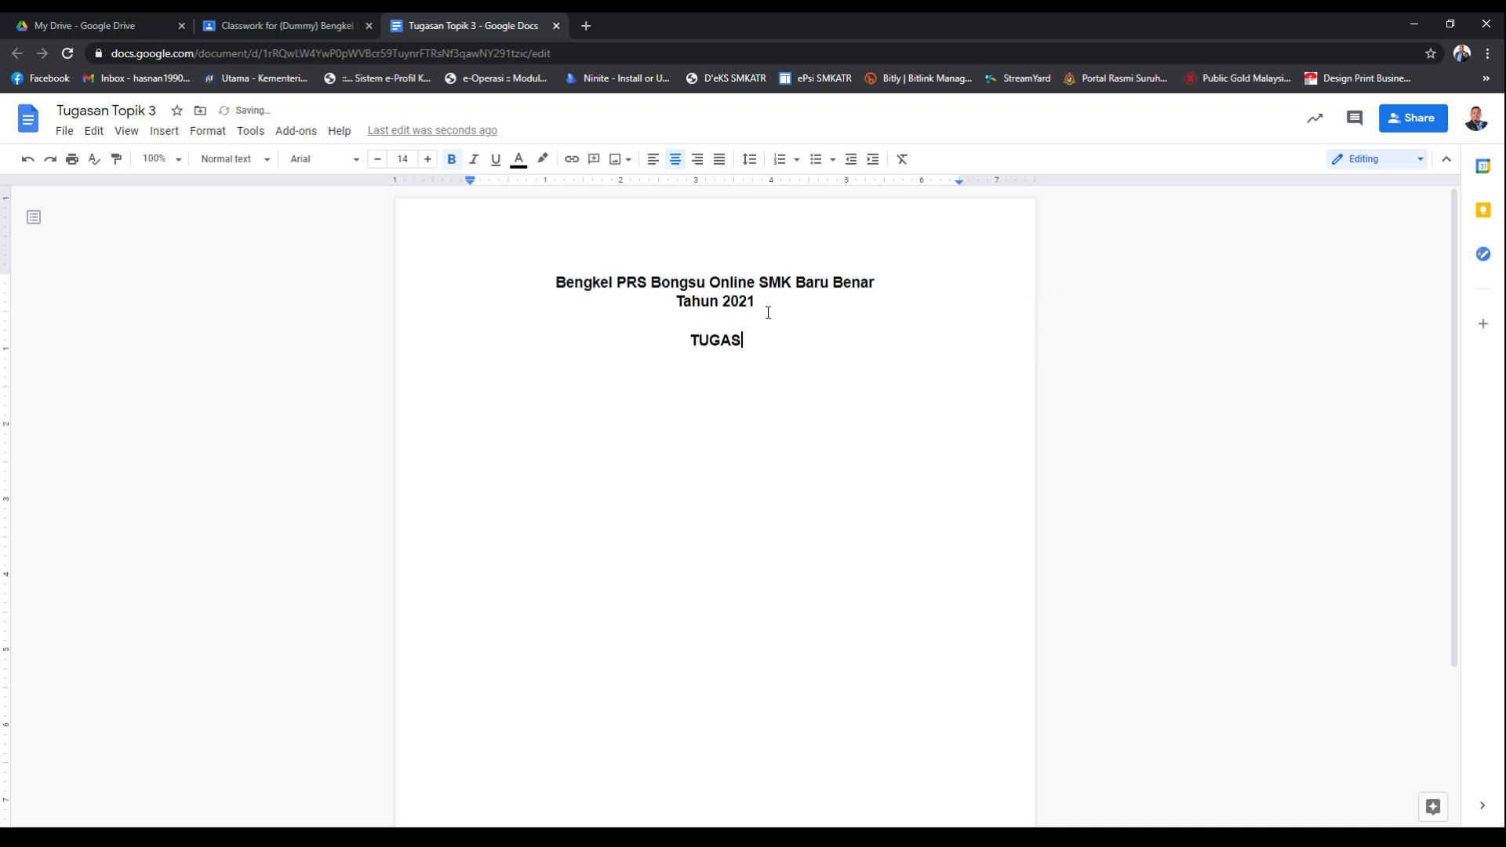
pyautogui.write('AN 3 - ')
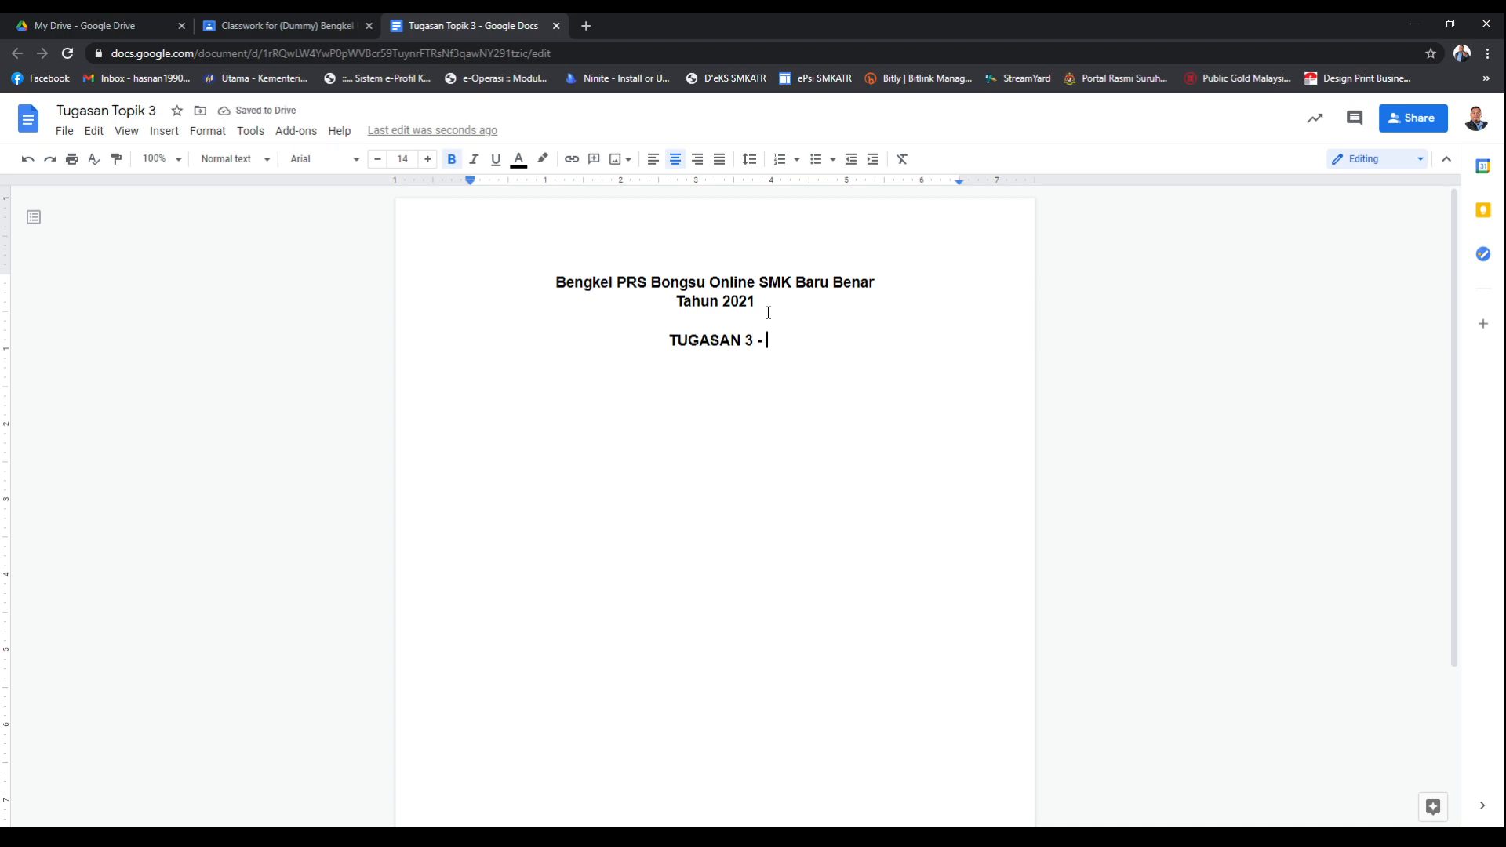
pyautogui.write('ASAS K')
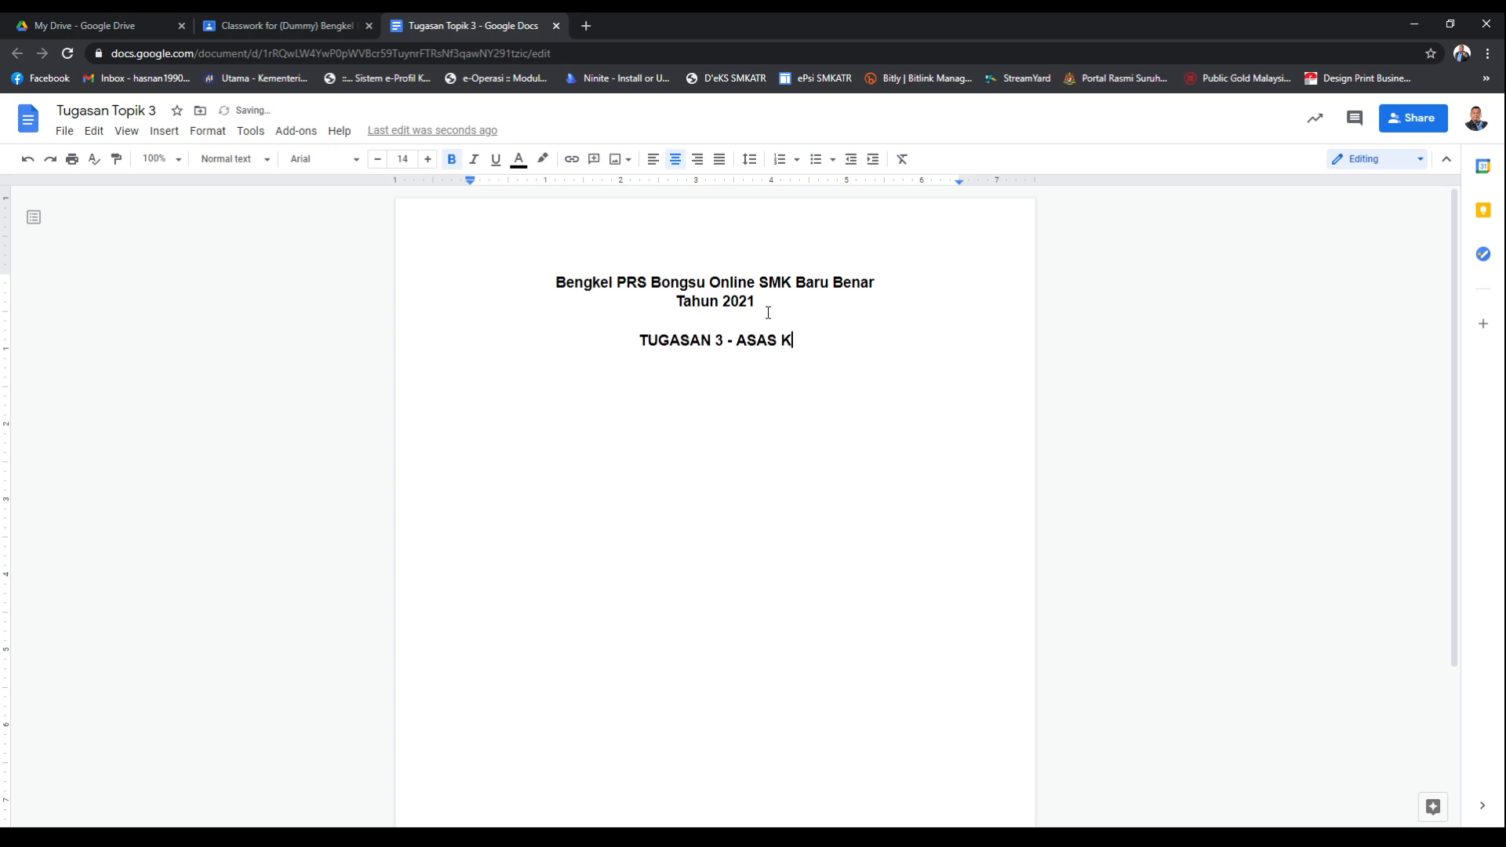
pyautogui.write('OMUNIKASI')
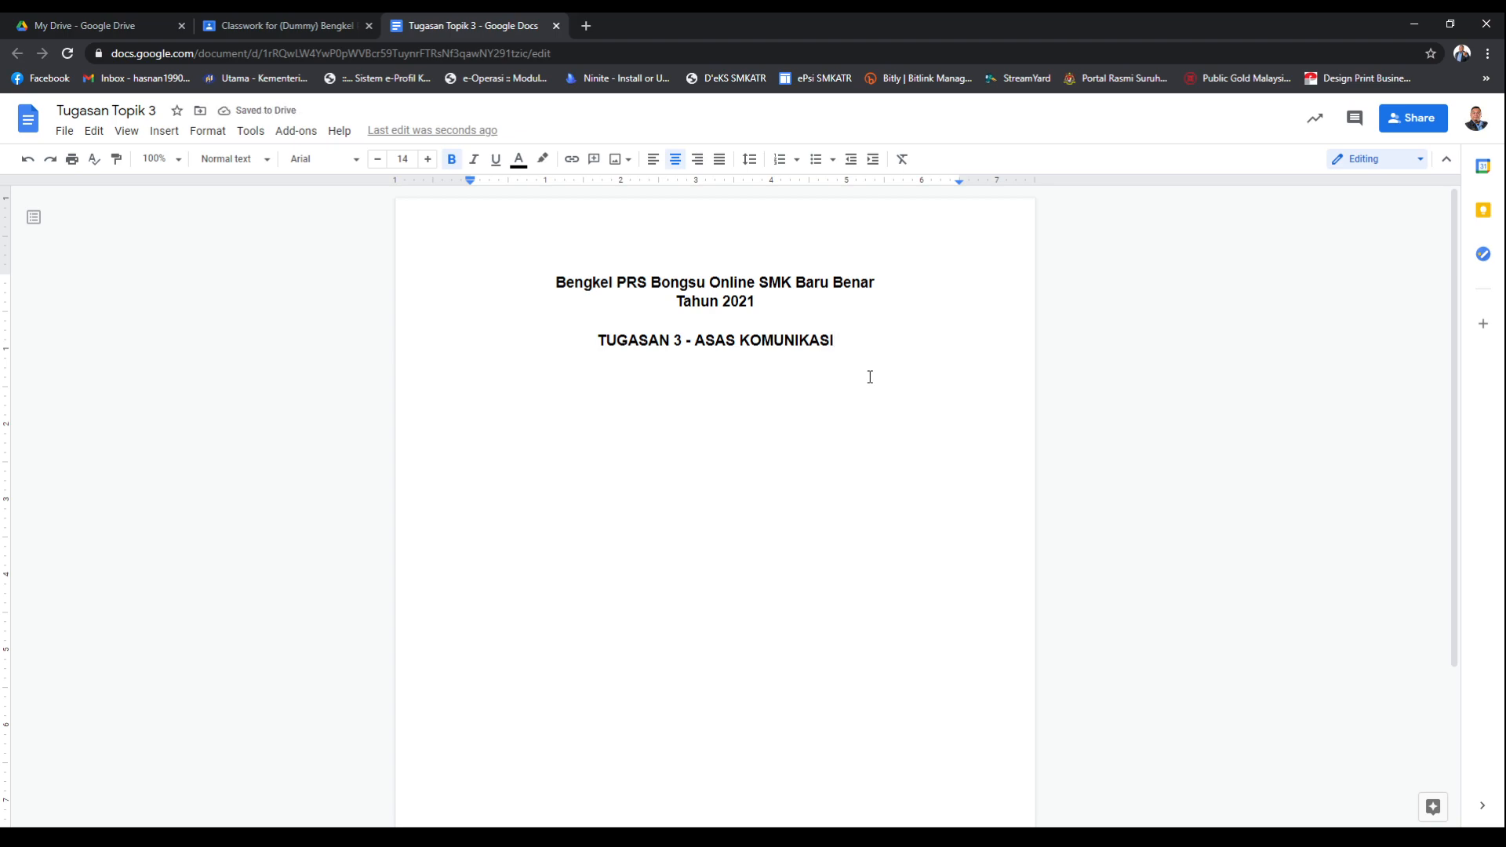
# Insert a table with two columns and five rows below the assignment title, starting from a left-aligned line
pyautogui.press('Return')
pyautogui.press('Return')
pyautogui.click(653, 159)
pyautogui.click(164, 131)
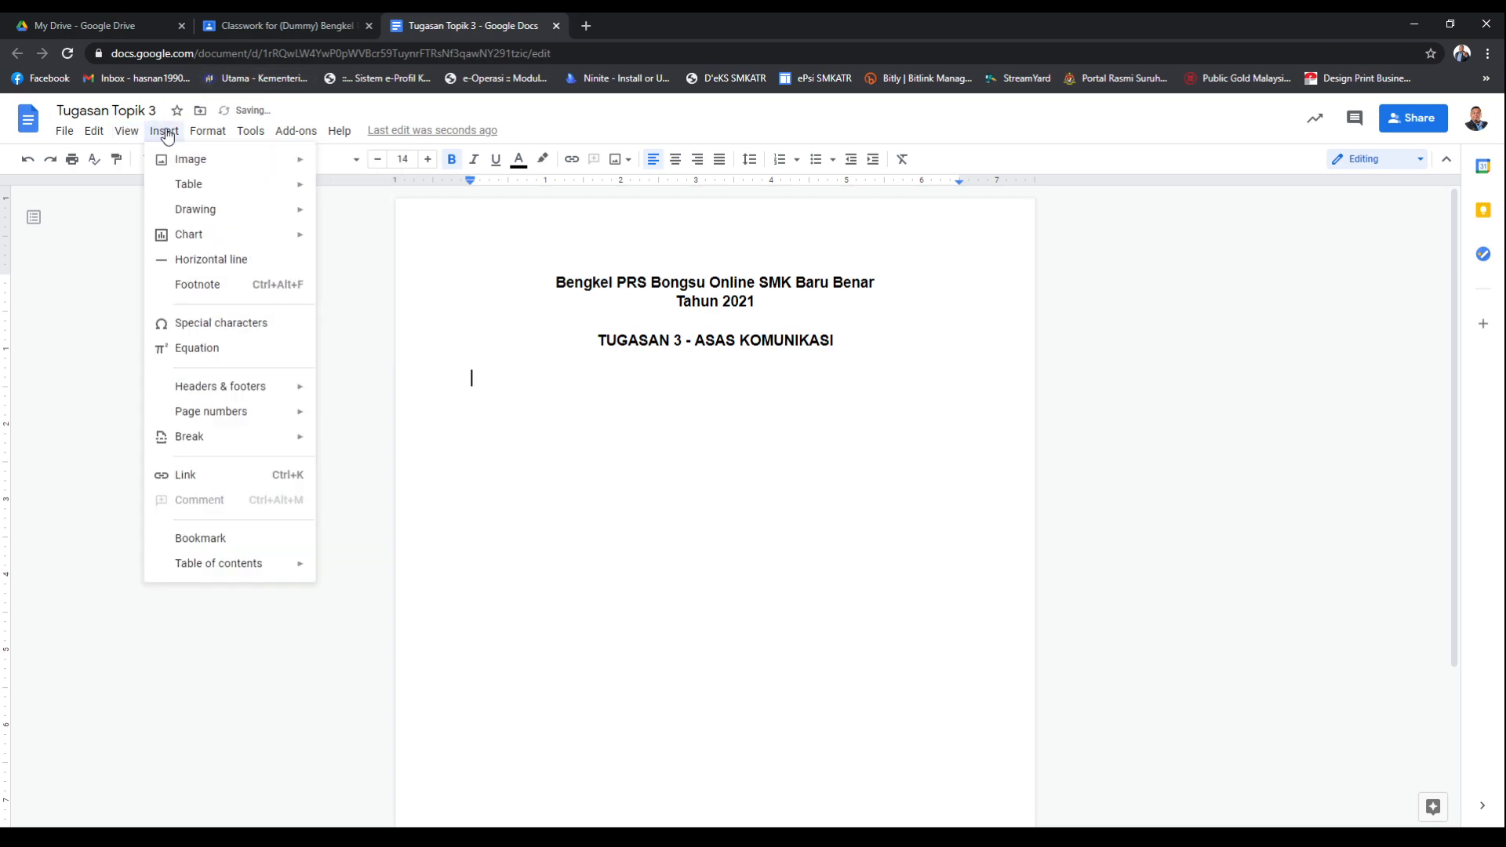
pyautogui.moveTo(257, 165)
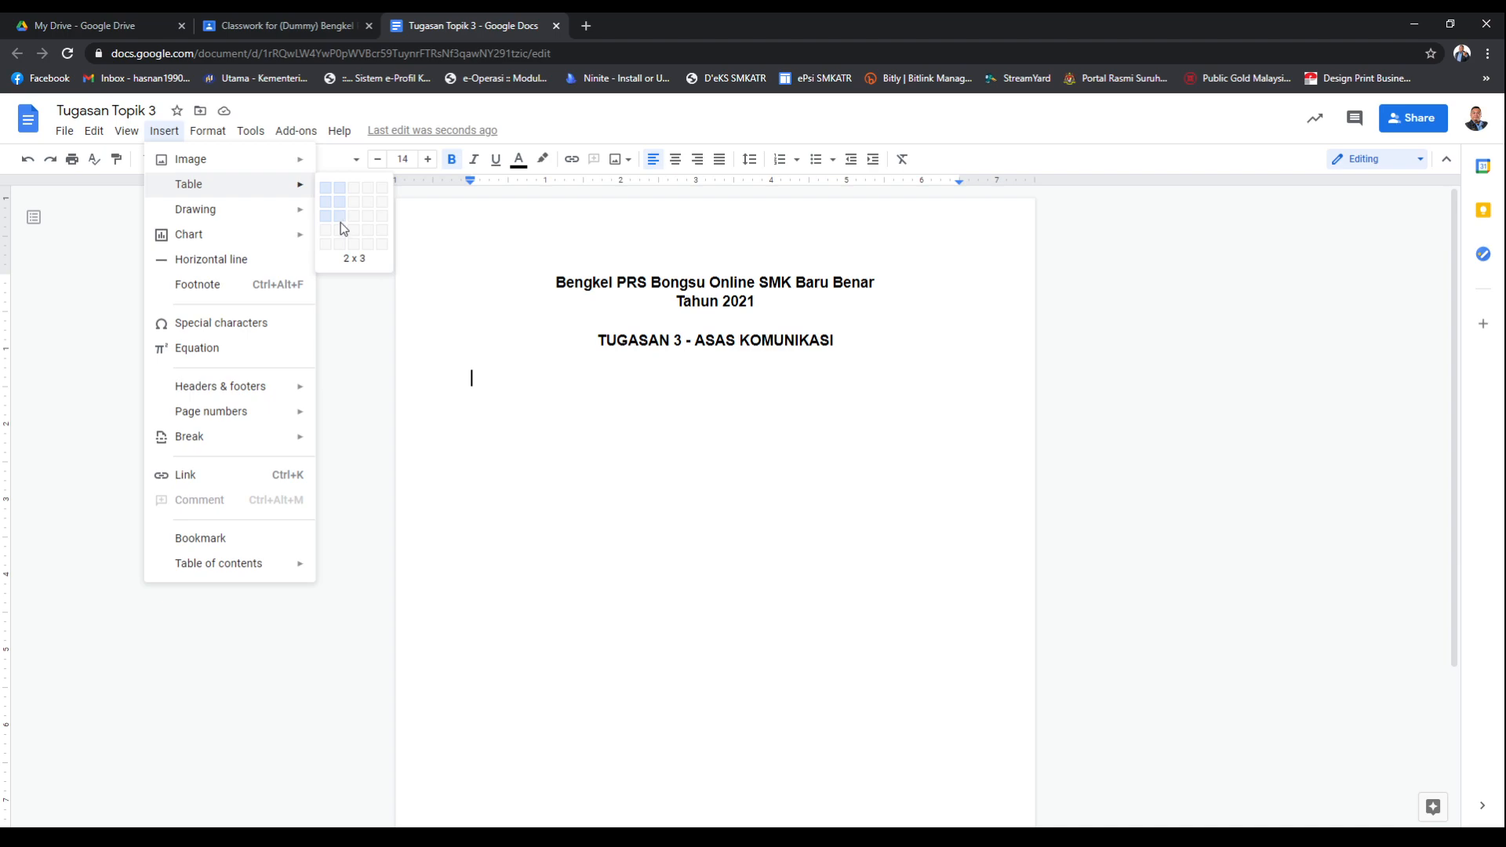
pyautogui.click(342, 248)
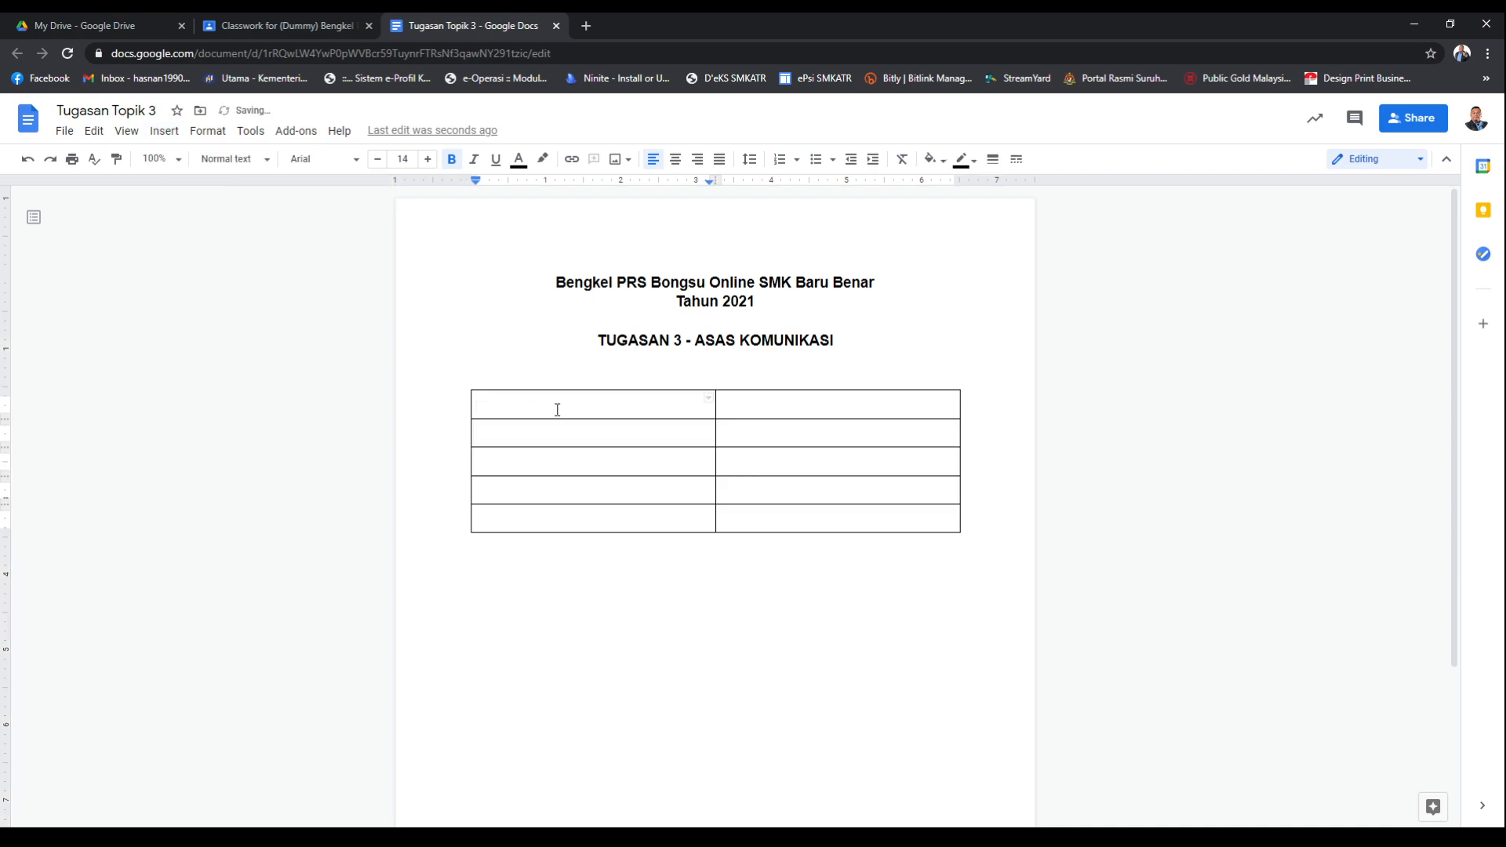
# Label the first two rows of the table's first column "NAMA PRS" and "KELAS"
pyautogui.write('NAMA PRS')
pyautogui.press('Down')
pyautogui.write('KELAS')
pyautogui.press('Down')
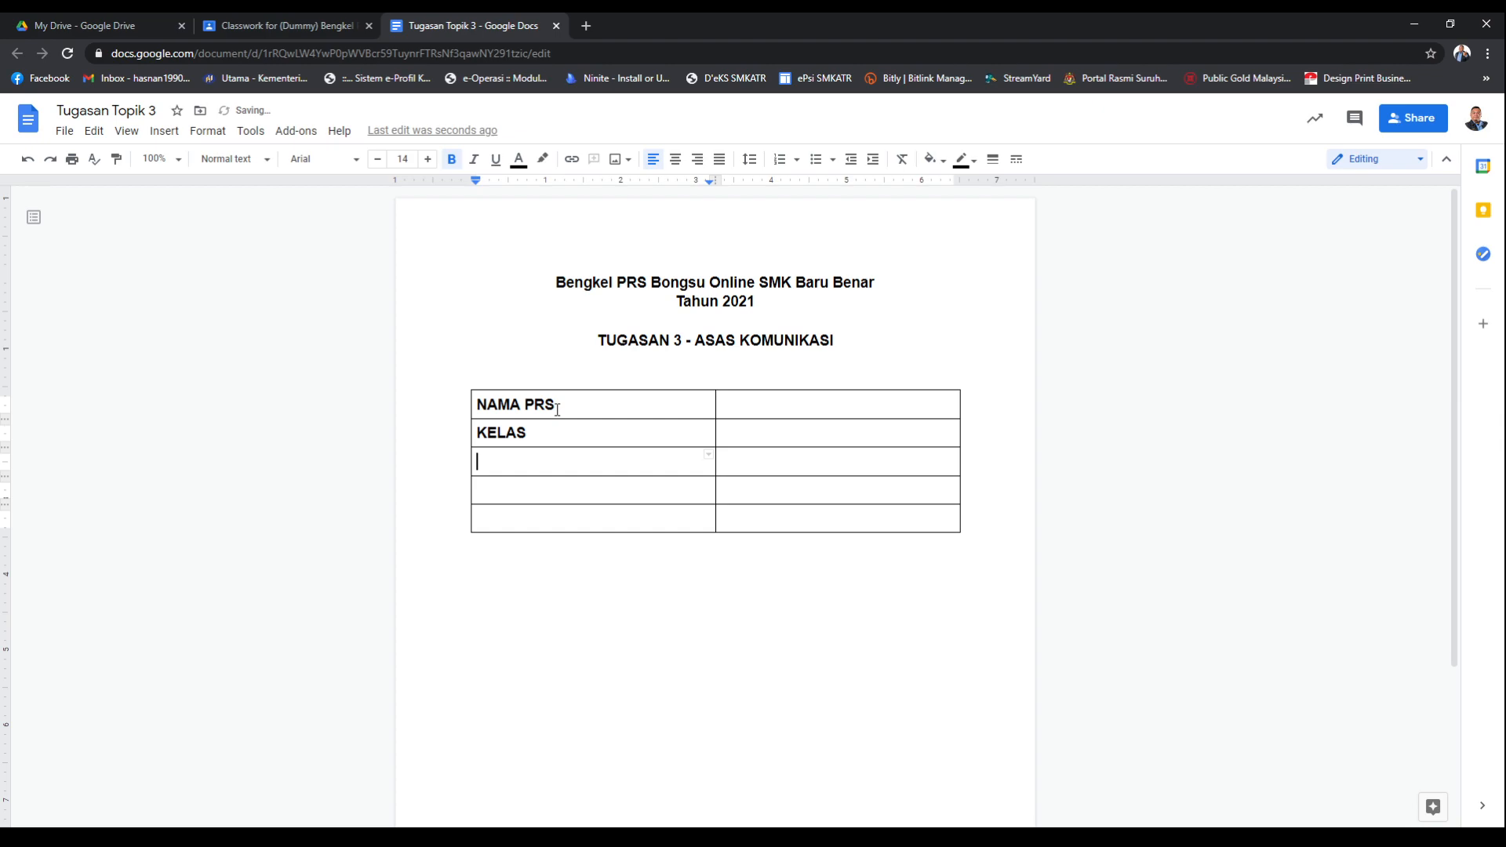
# Delete the three empty rows below the KELAS row
pyautogui.moveTo(639, 455); pyautogui.dragTo(783, 518)
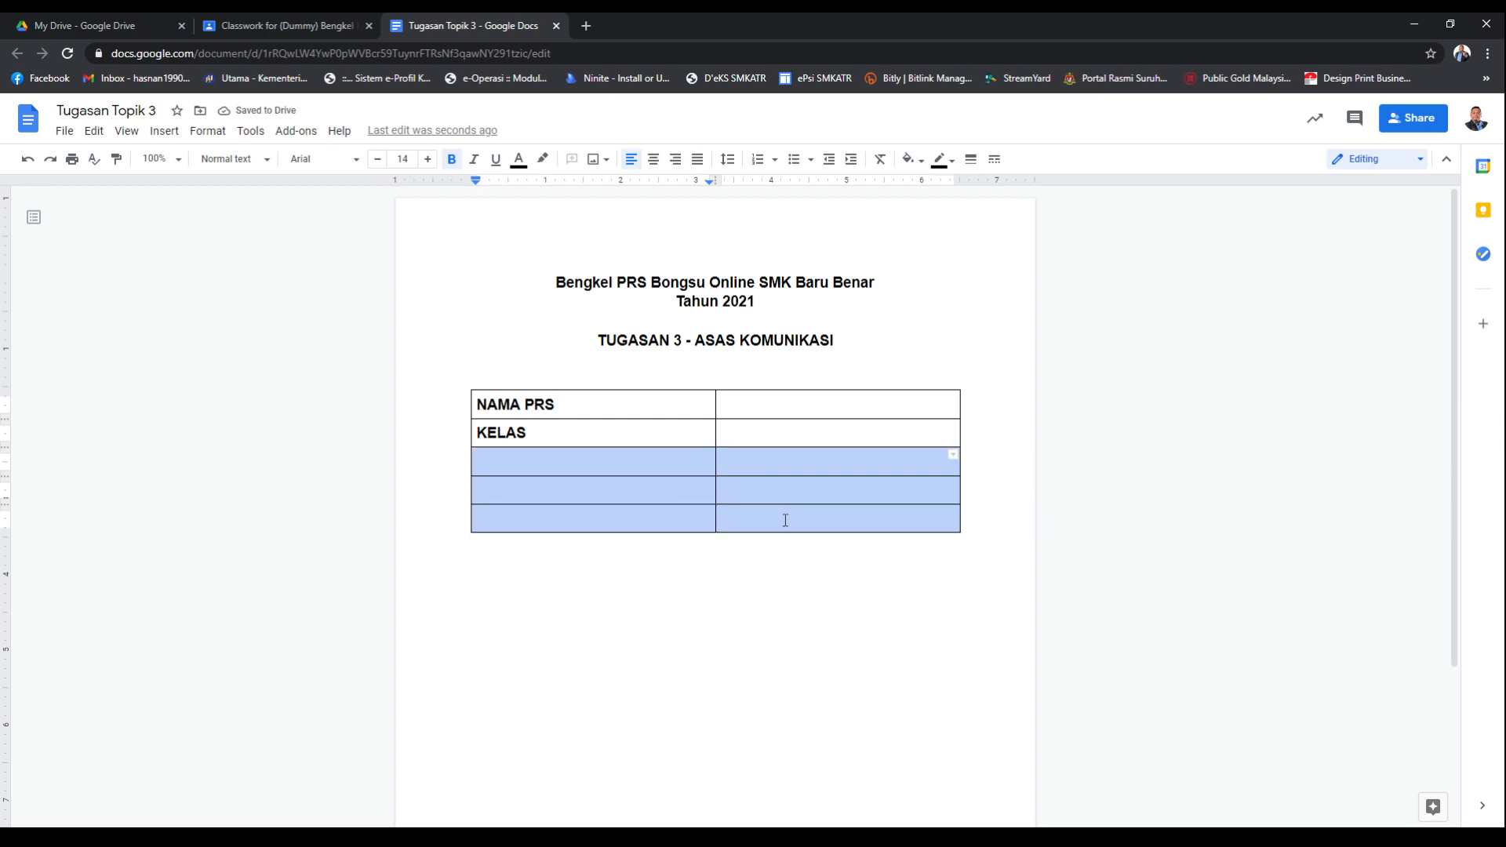
pyautogui.rightClick(782, 521)
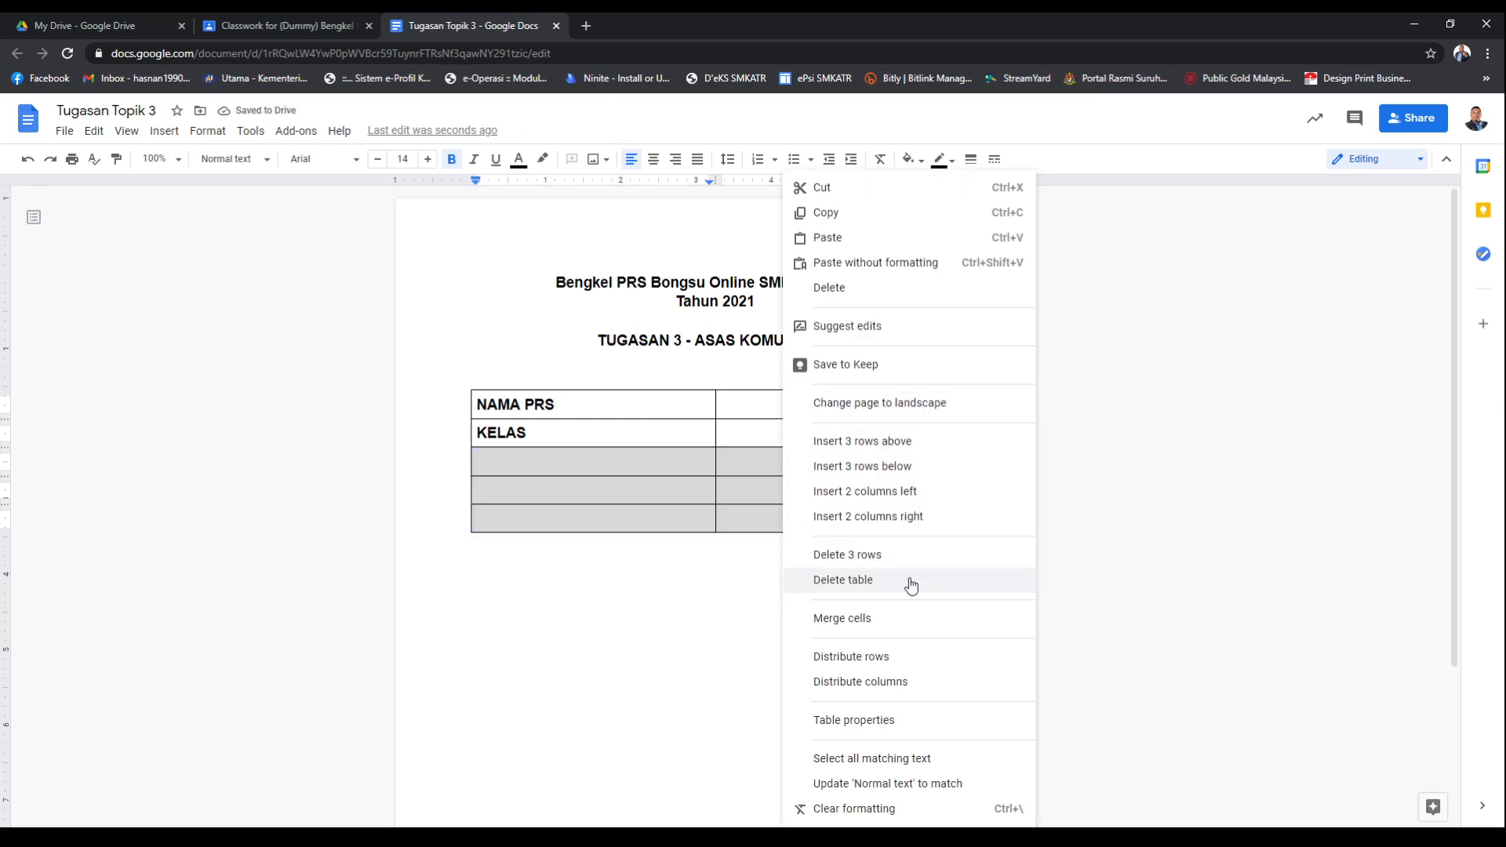
pyautogui.click(901, 553)
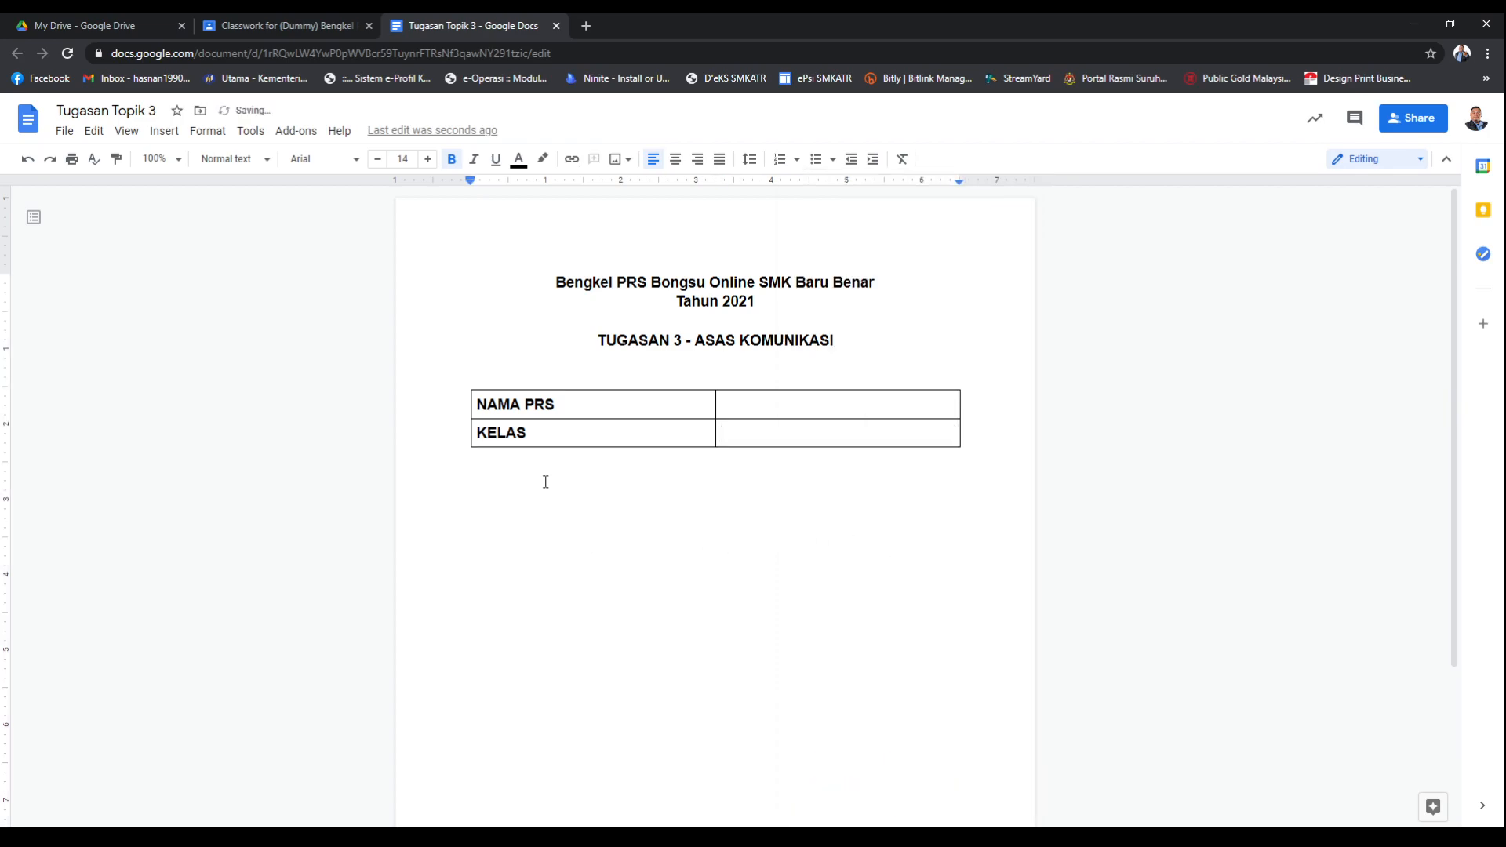
# Reduce the font size of all text in the NAMA PRS and KELAS table to 12
pyautogui.moveTo(520, 404); pyautogui.dragTo(783, 427)
pyautogui.click(377, 159)
pyautogui.click(377, 159)
pyautogui.click(487, 549)
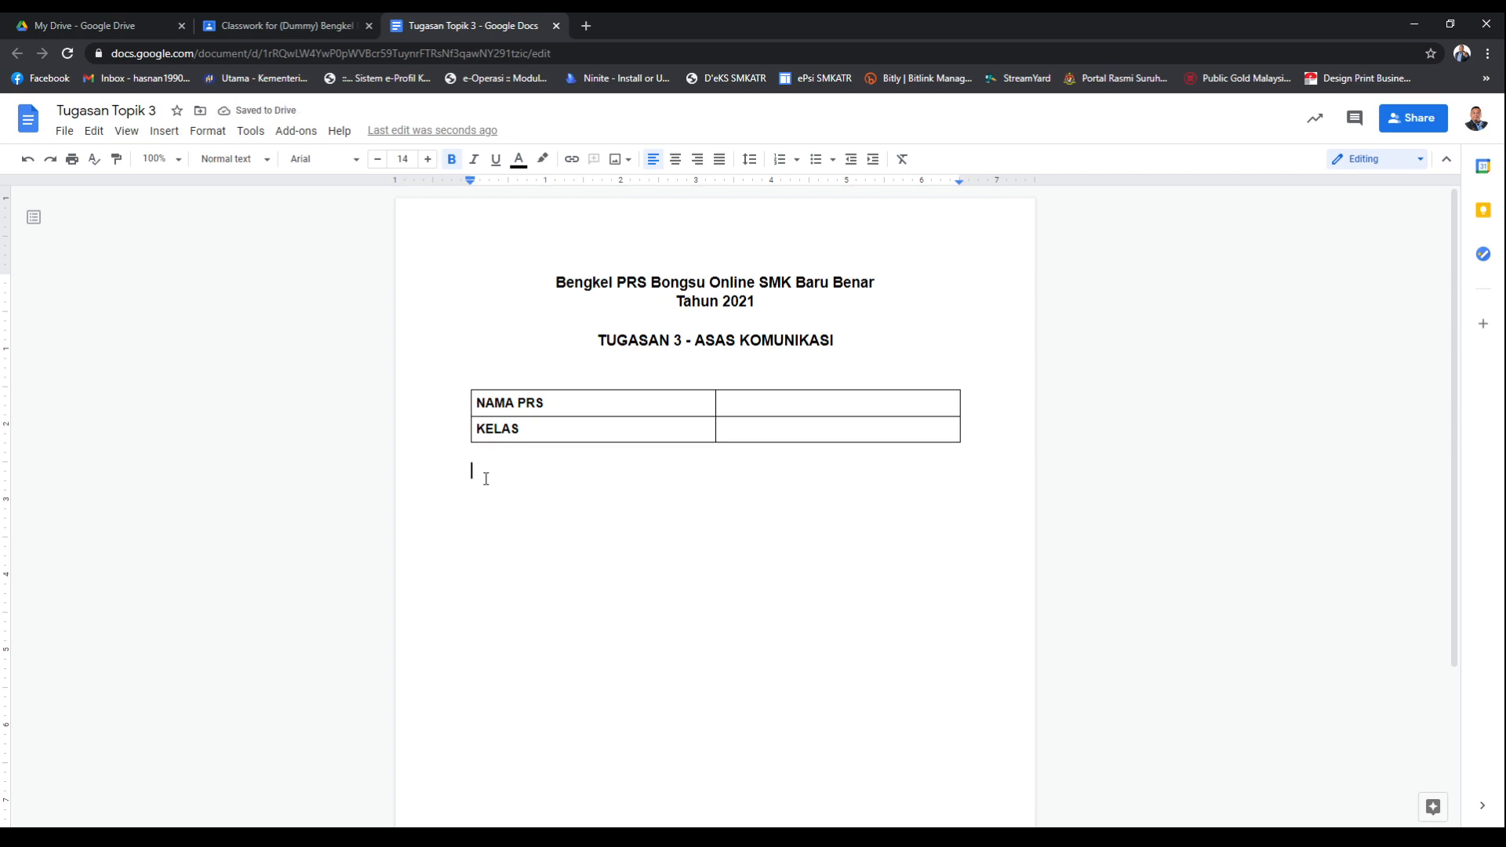
# Write the question "Sila nyatakan jenis-jenis komunikasi yang anda pelajari." below the table in regular, non-bold text
pyautogui.write('Sila nyatakan ')
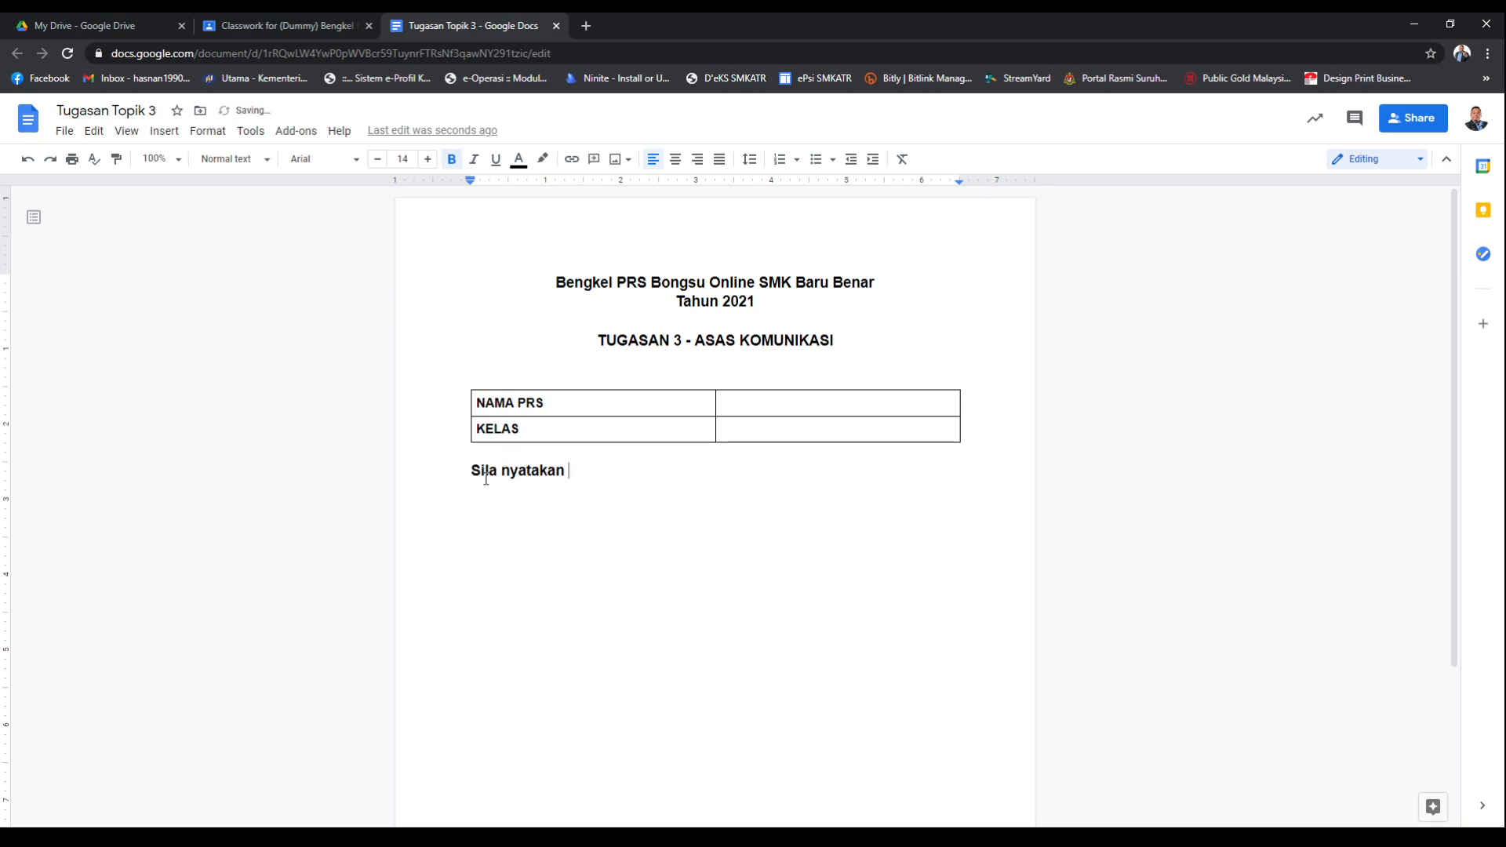
pyautogui.write('jenis-jen')
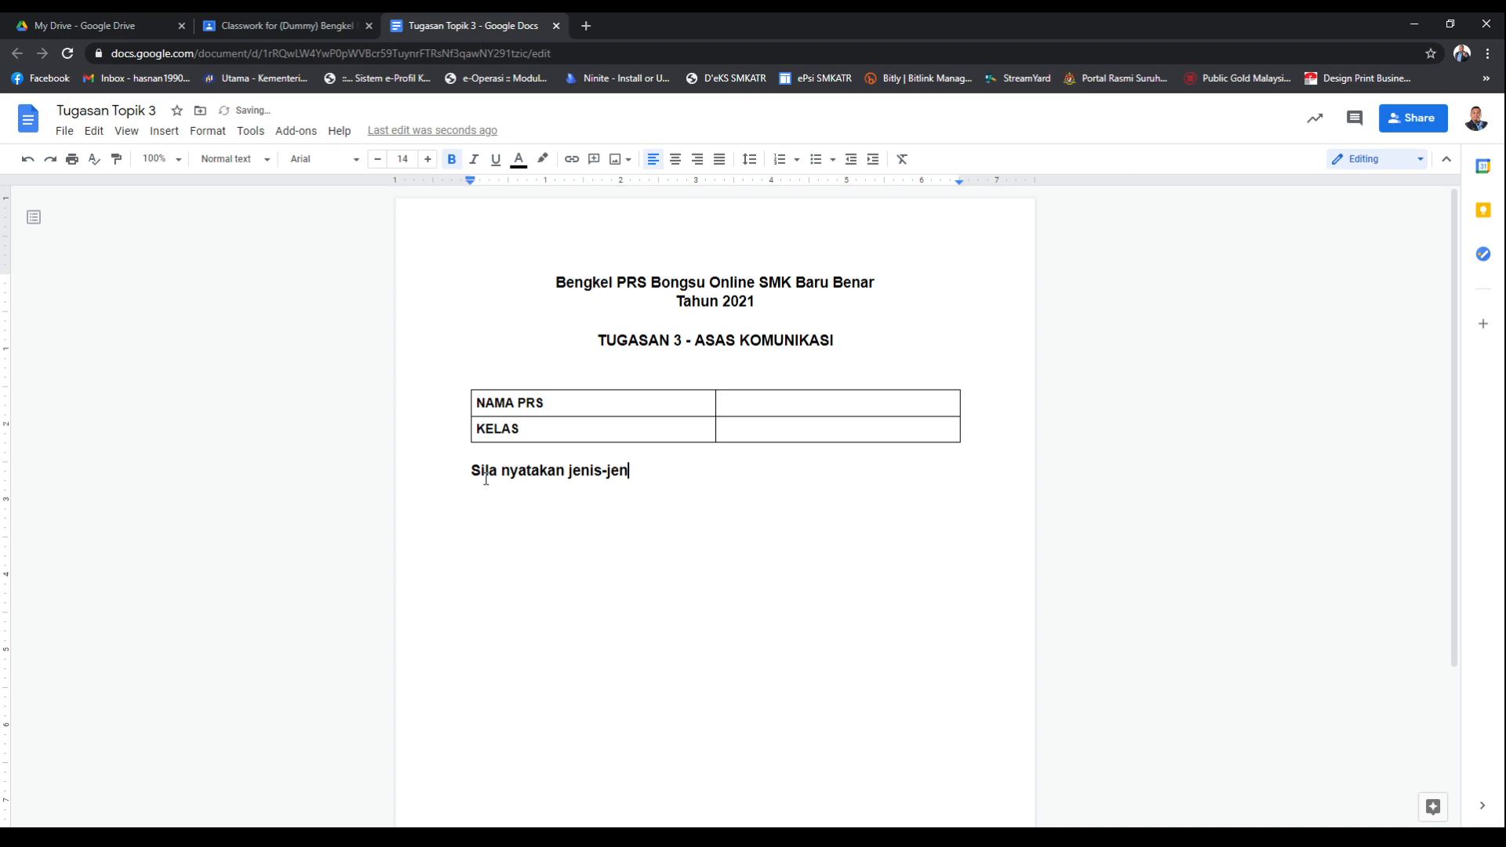
pyautogui.write('is komunikasi yang ')
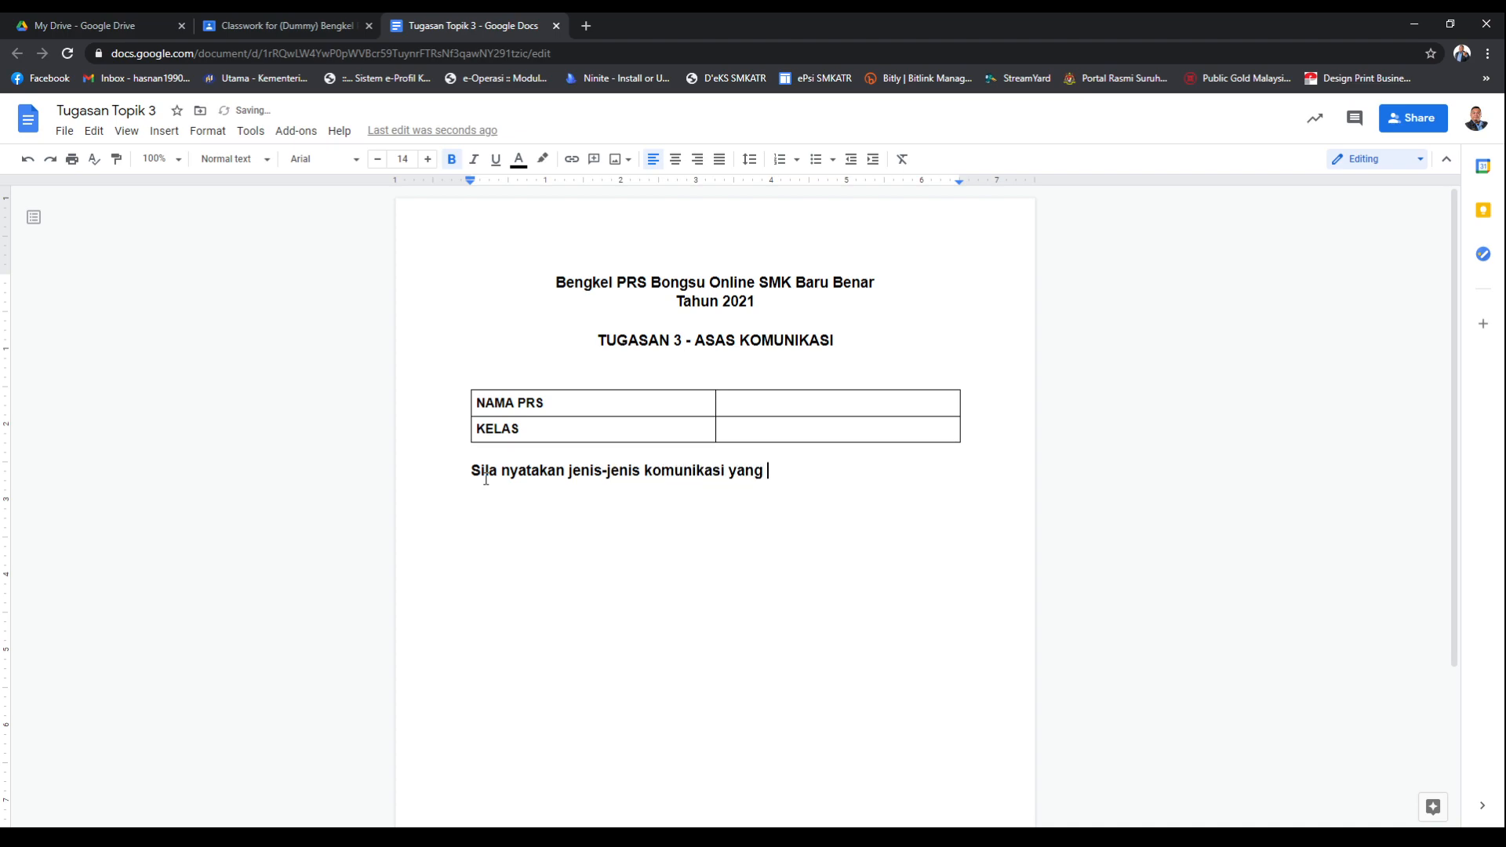
pyautogui.write('anda pelajar')
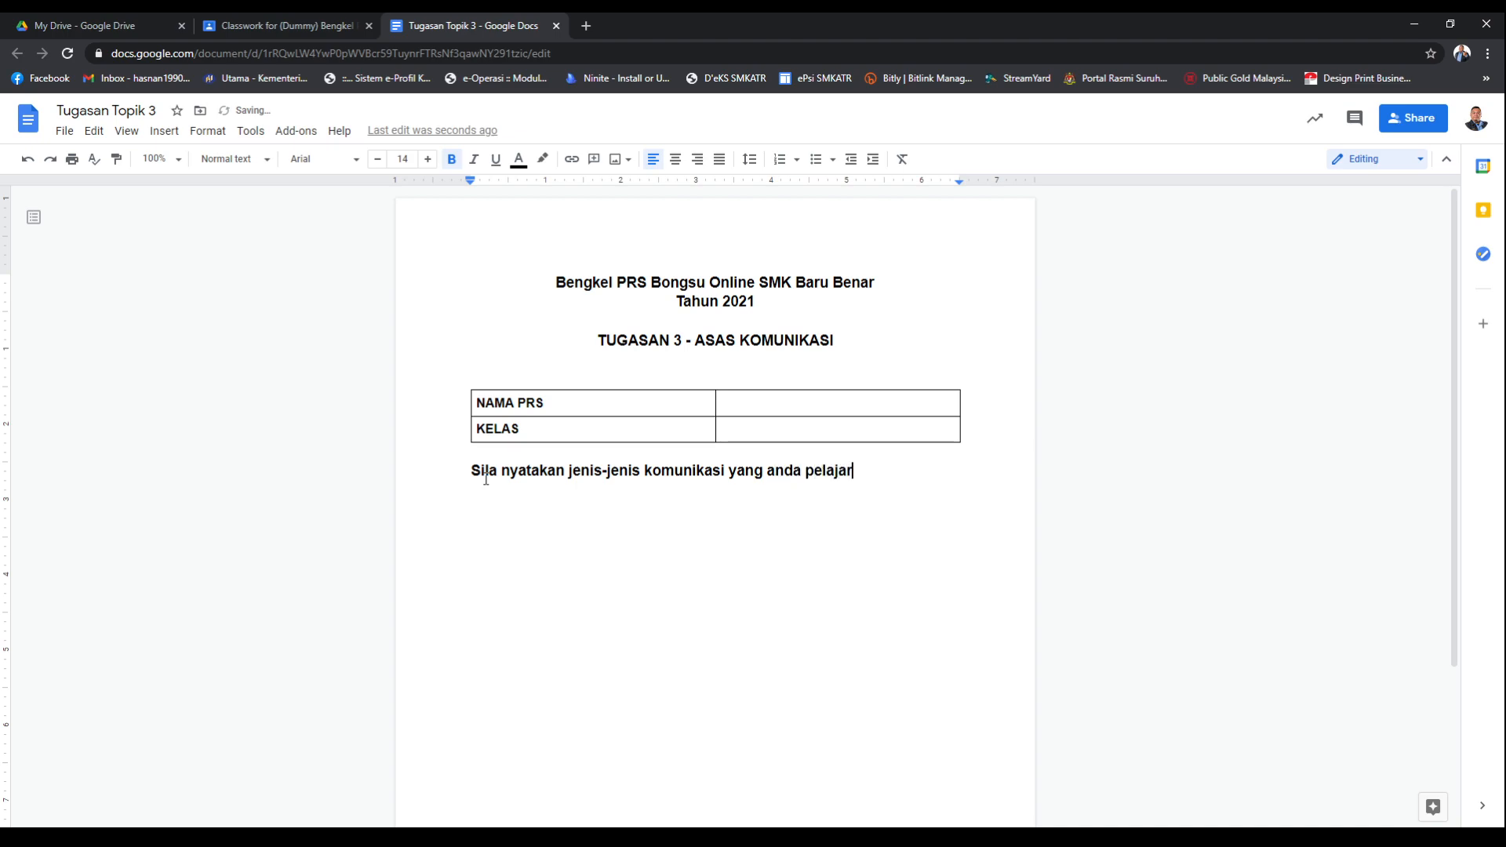
pyautogui.write('i.')
pyautogui.moveTo(846, 490); pyautogui.dragTo(459, 470)
pyautogui.click(451, 159)
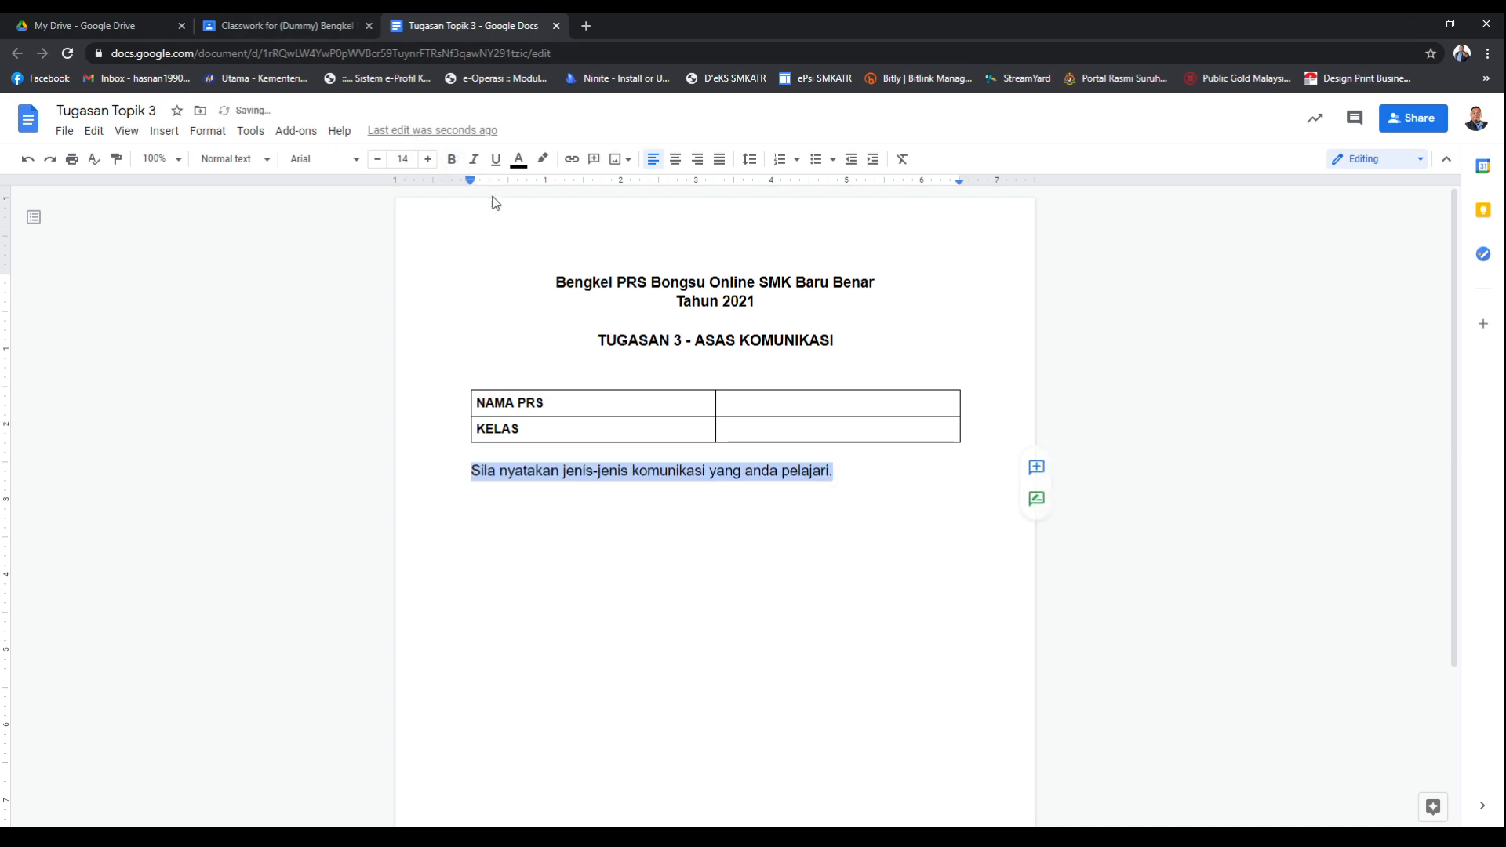
# Insert a 1 x 1 table below the question and fill it with blank lines to form a tall answer box
pyautogui.click(874, 476)
pyautogui.press('Return')
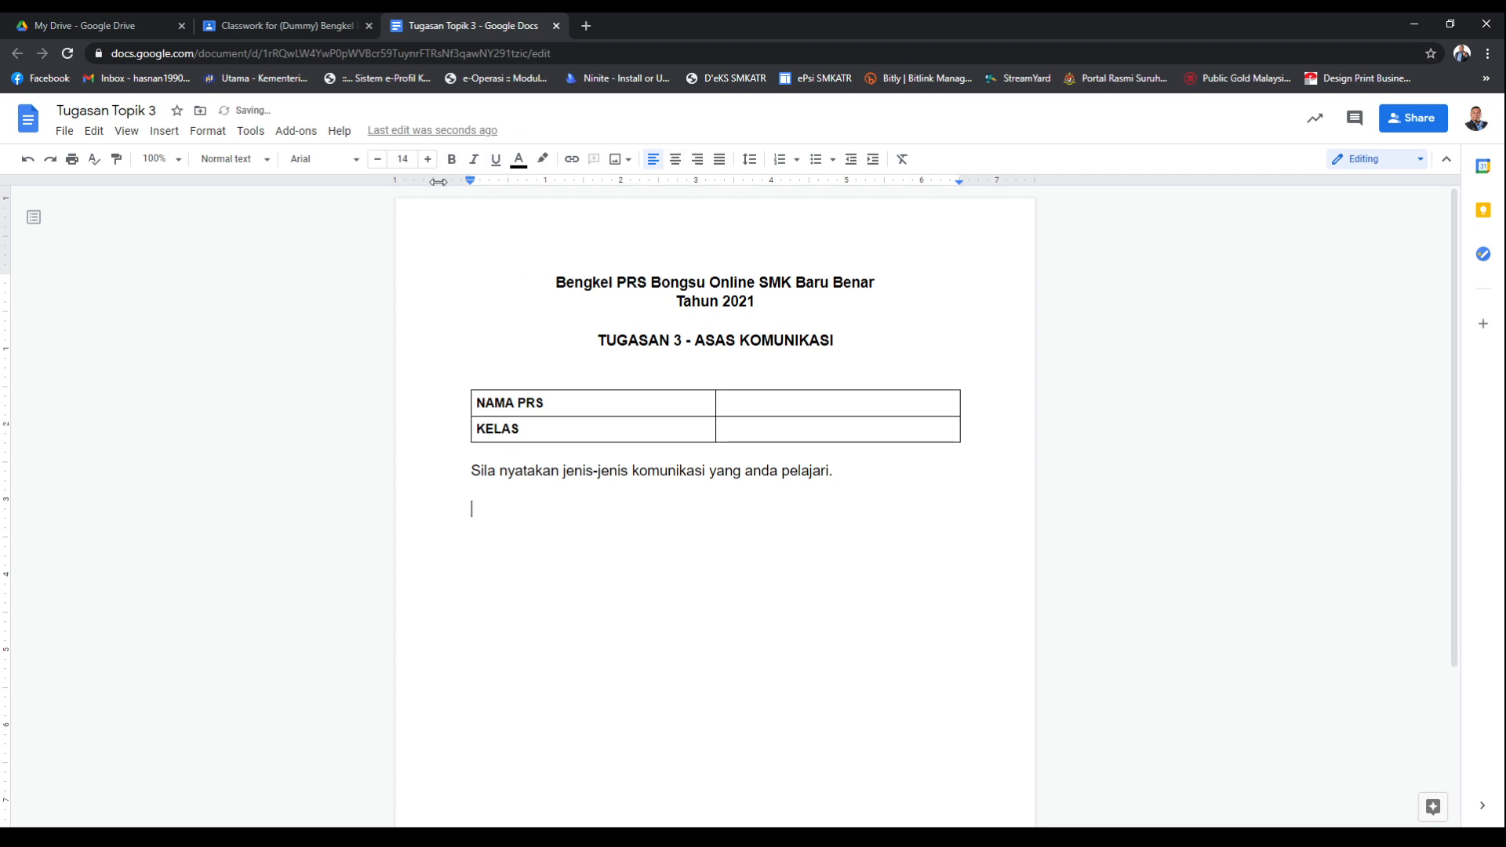
pyautogui.click(99, 138)
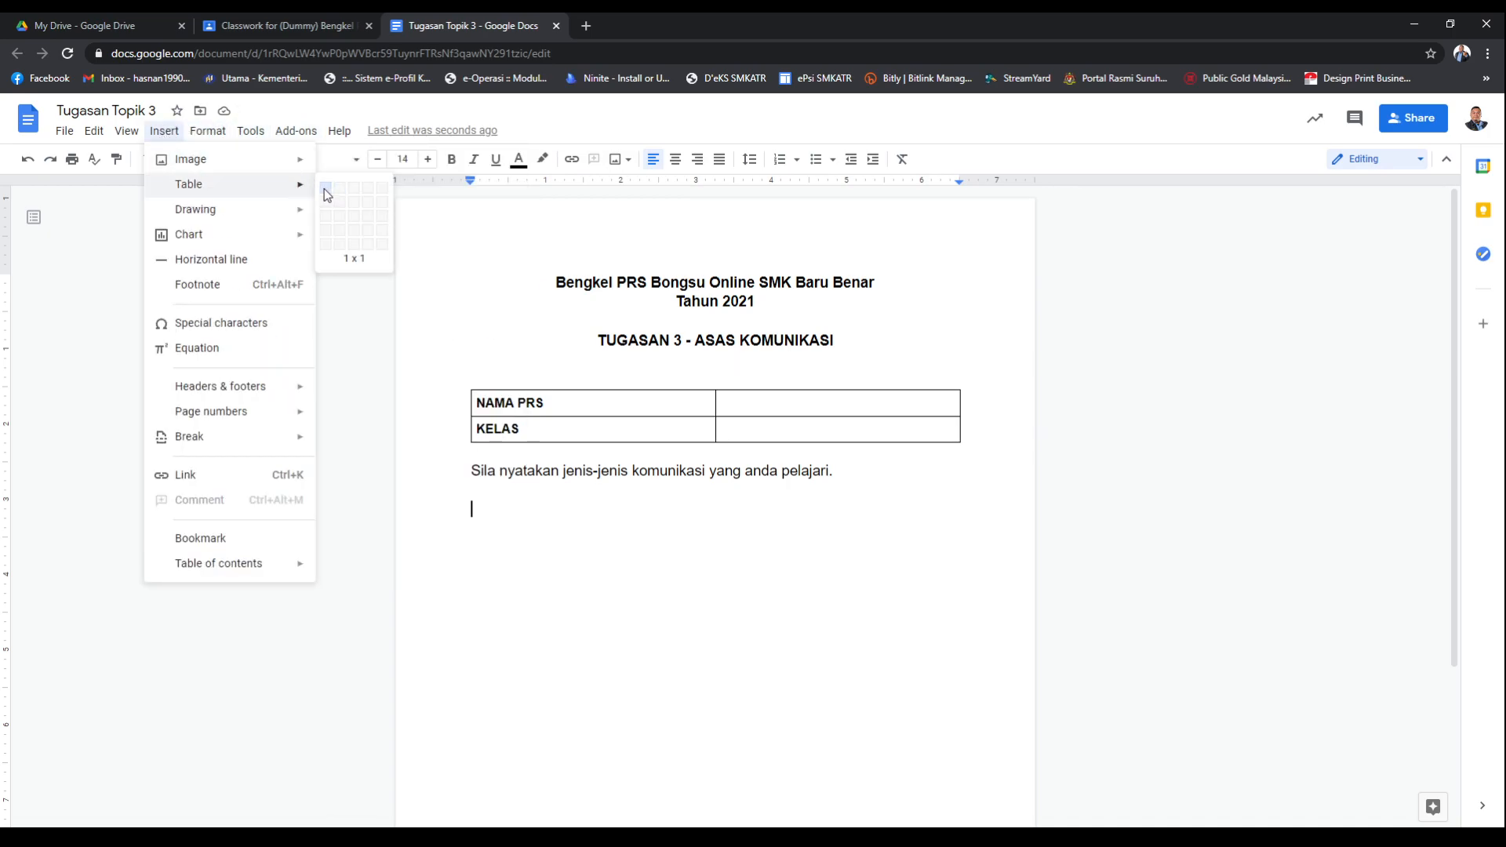
pyautogui.click(326, 188)
pyautogui.press('Return')
pyautogui.press('Return')
pyautogui.press('Return')
pyautogui.press('Return')
pyautogui.press('Return')
pyautogui.press('Return')
pyautogui.press('Return')
pyautogui.press('Return')
pyautogui.press('Return')
pyautogui.press('Return')
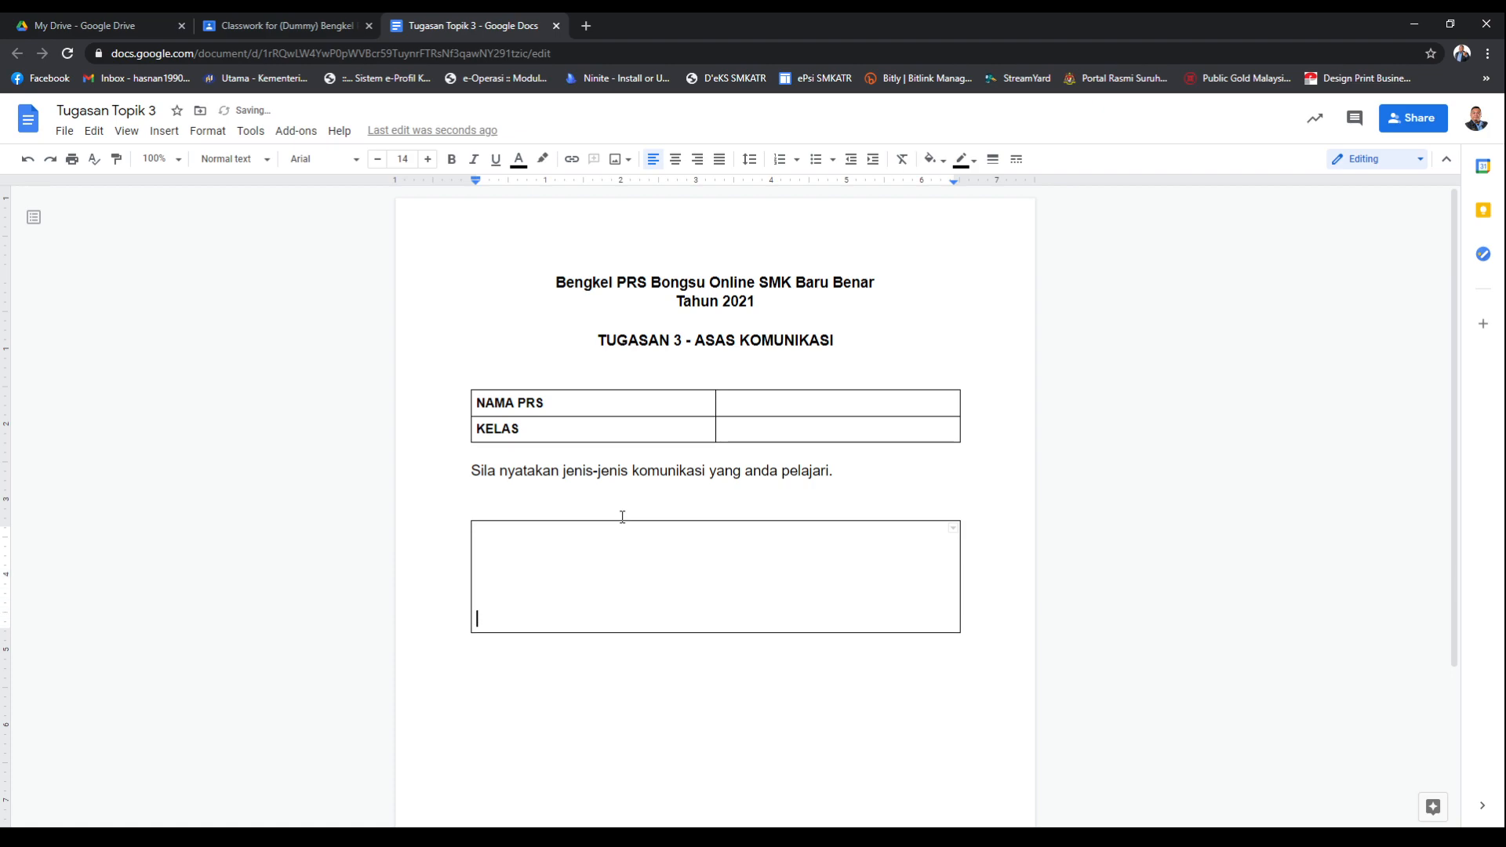
# Delete the extra blank line above the answer box and center the question text
pyautogui.click(621, 498)
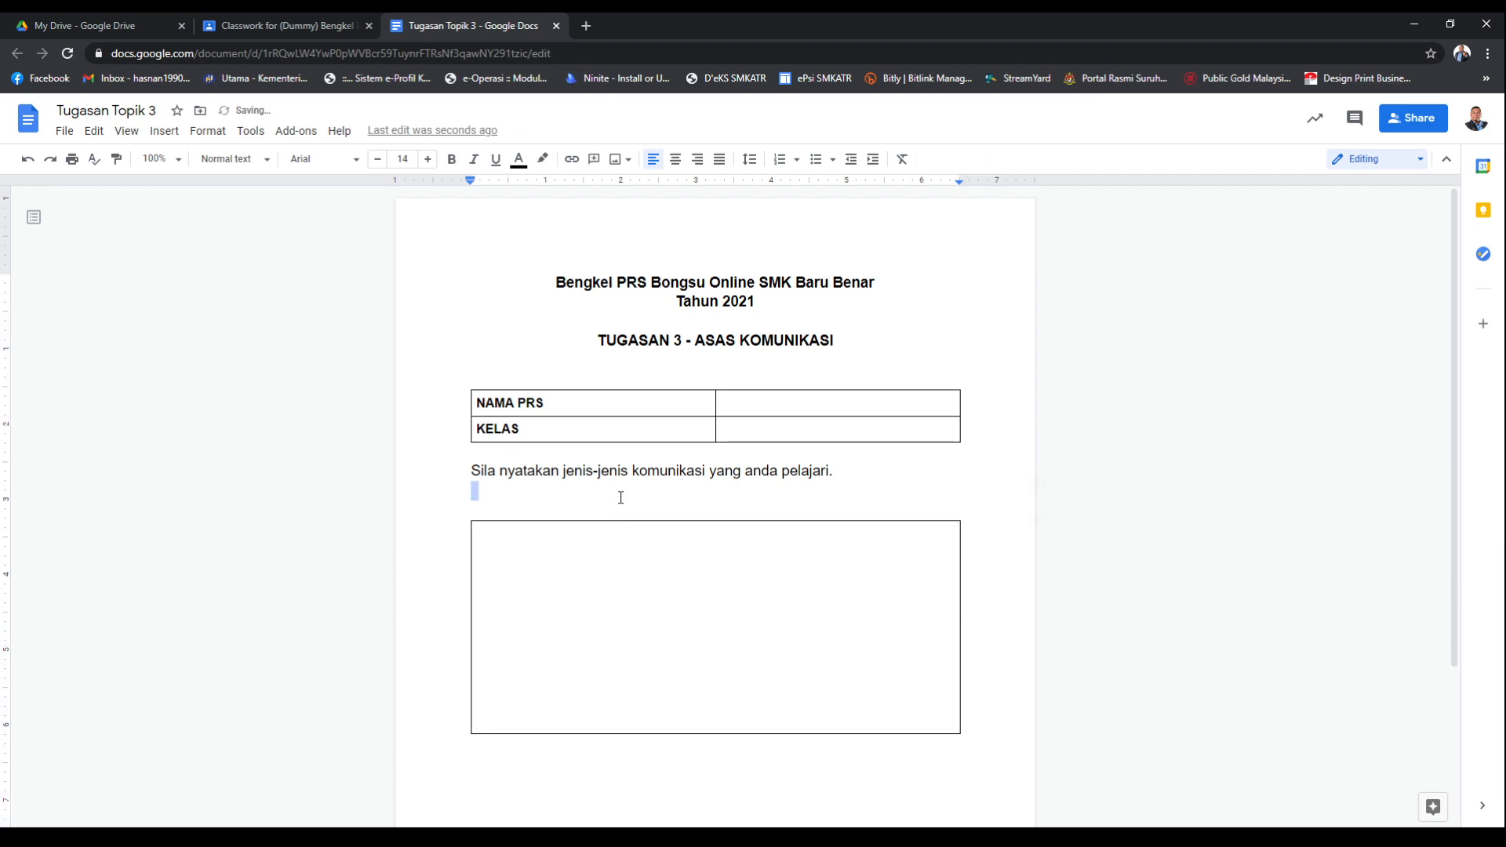
pyautogui.press('Delete')
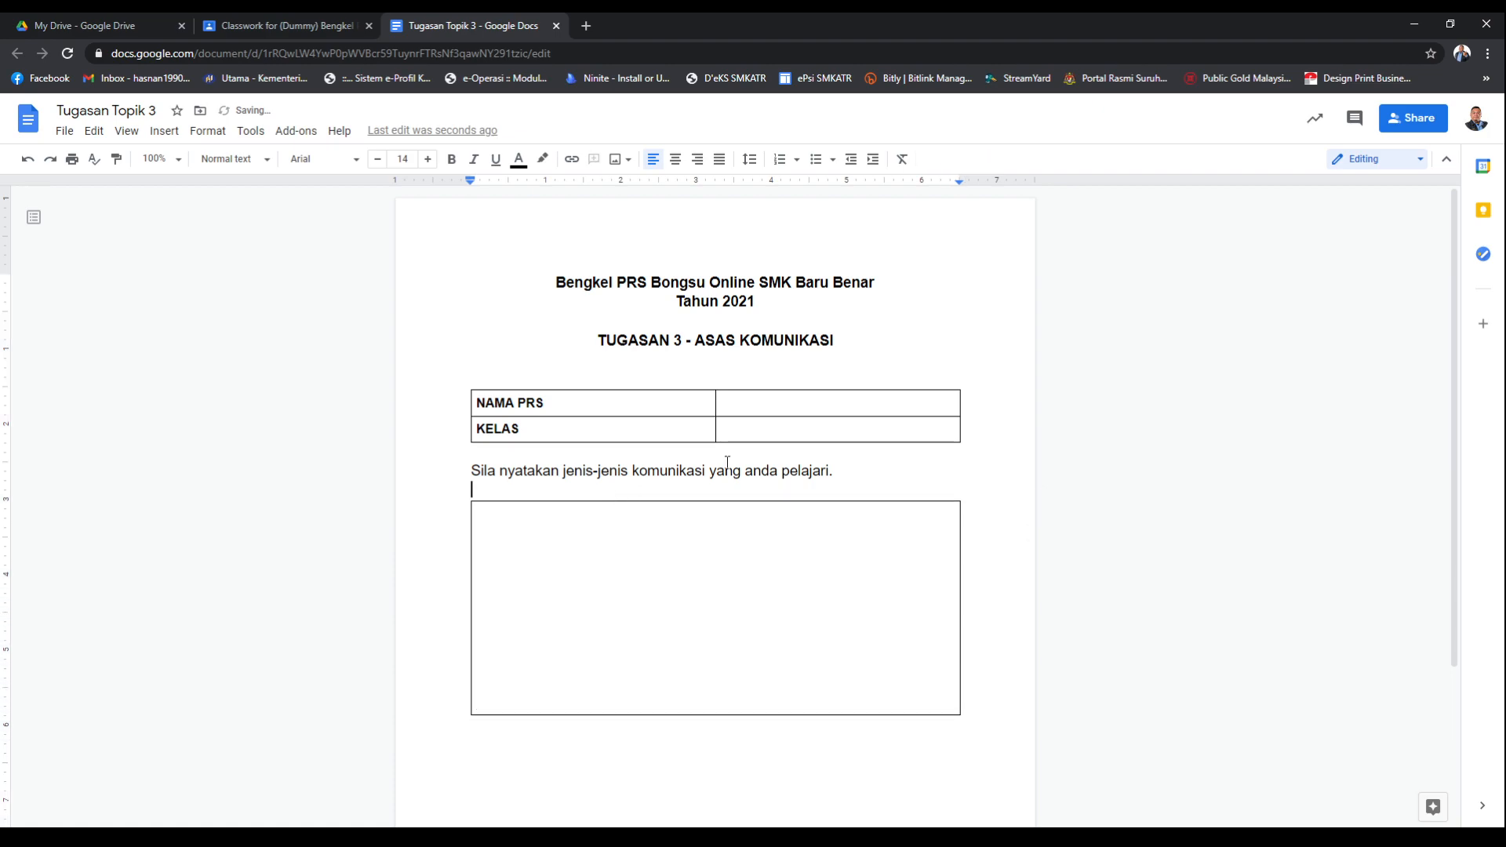
pyautogui.moveTo(894, 467); pyautogui.dragTo(460, 458)
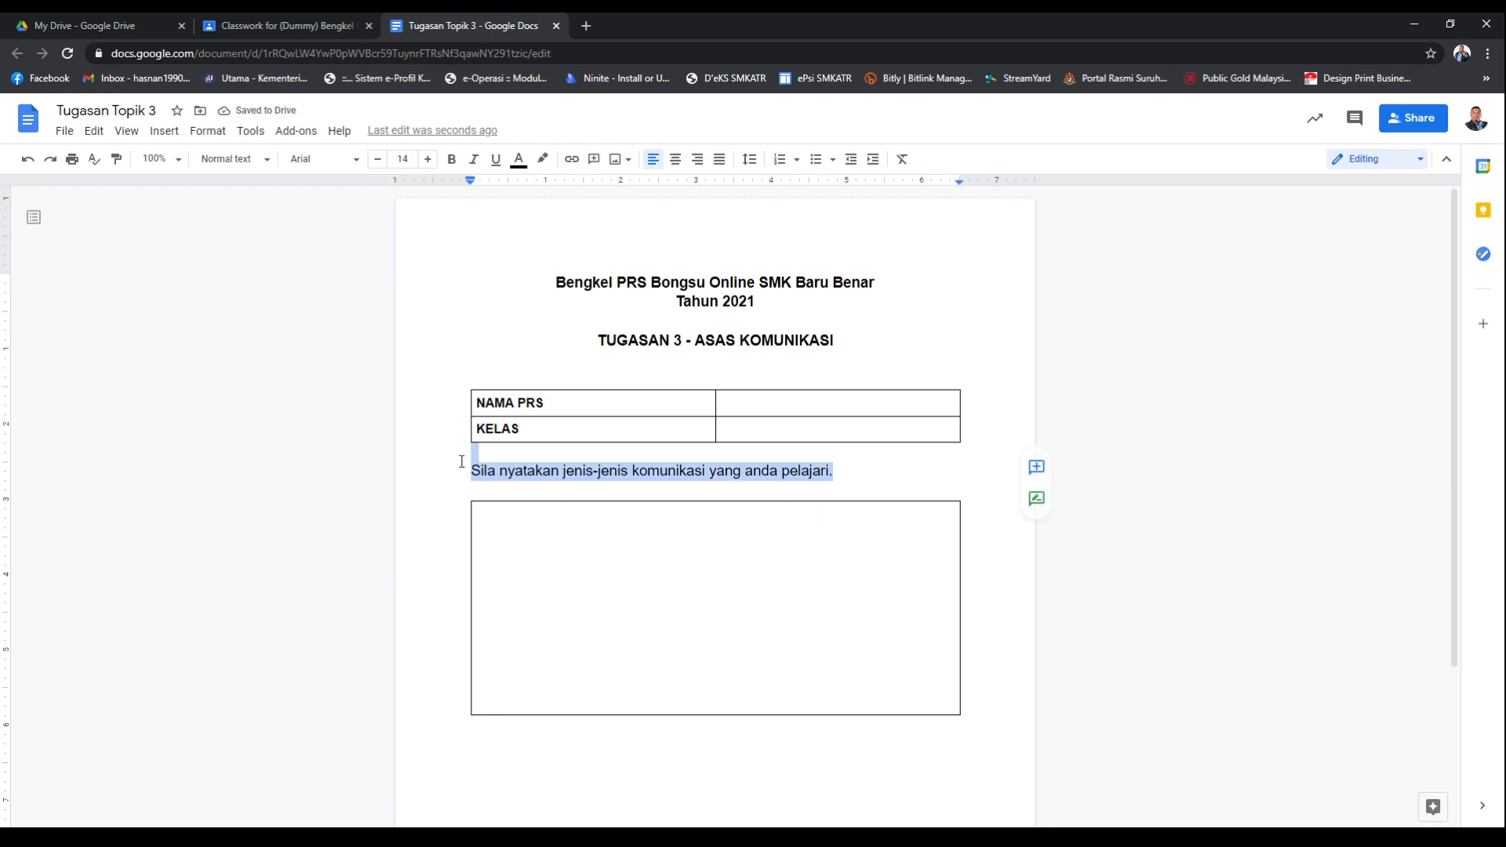
pyautogui.click(674, 158)
pyautogui.click(658, 767)
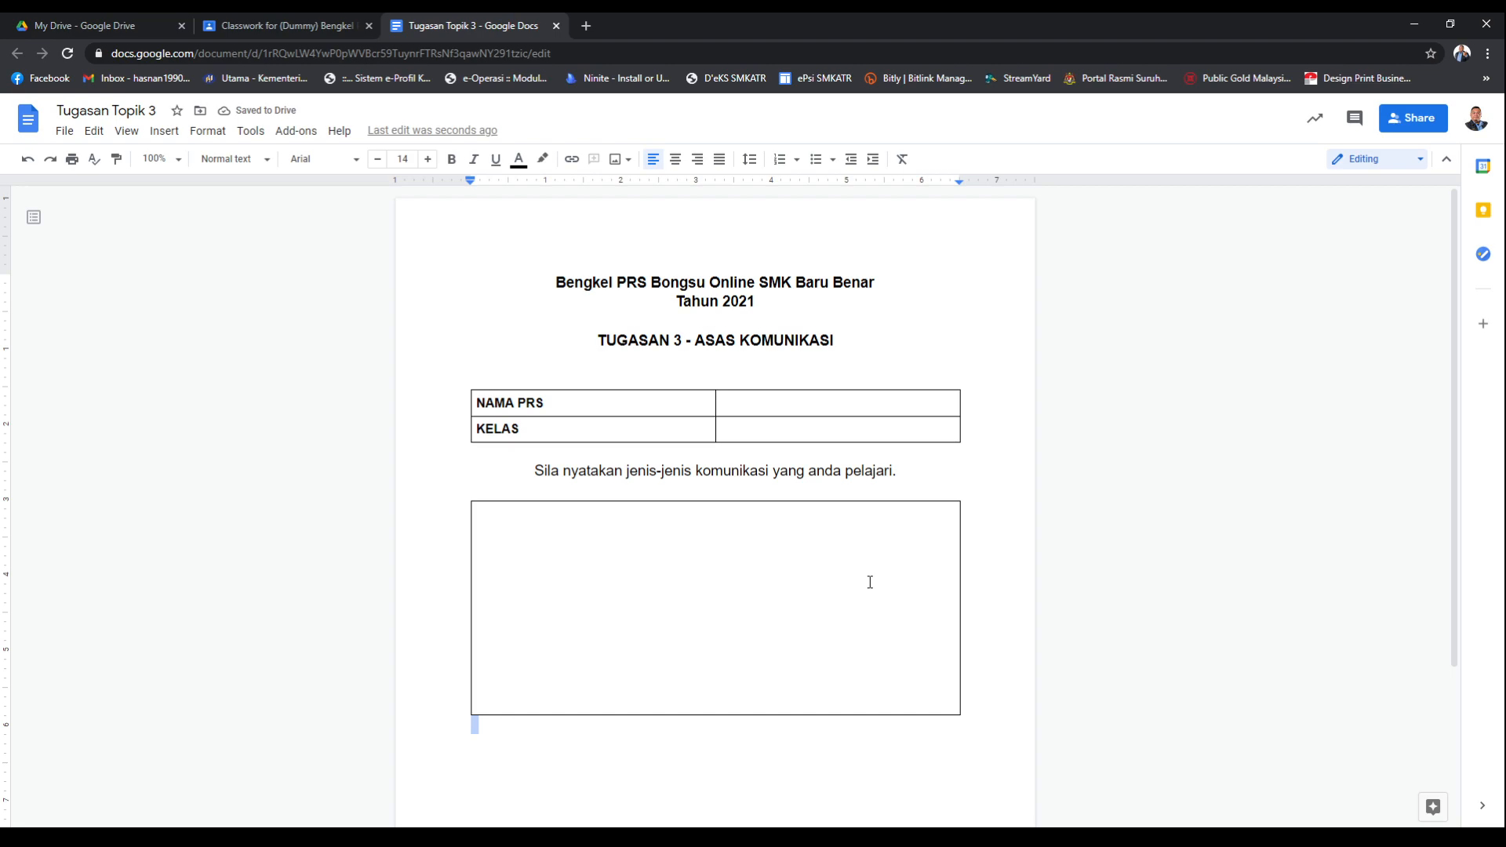
# Delete the extra blank line between the assignment title and the NAMA PRS and KELAS table
pyautogui.click(678, 361)
pyautogui.press('Delete')
pyautogui.scroll(-2, 669, 478)
pyautogui.scroll(2, 688, 557)
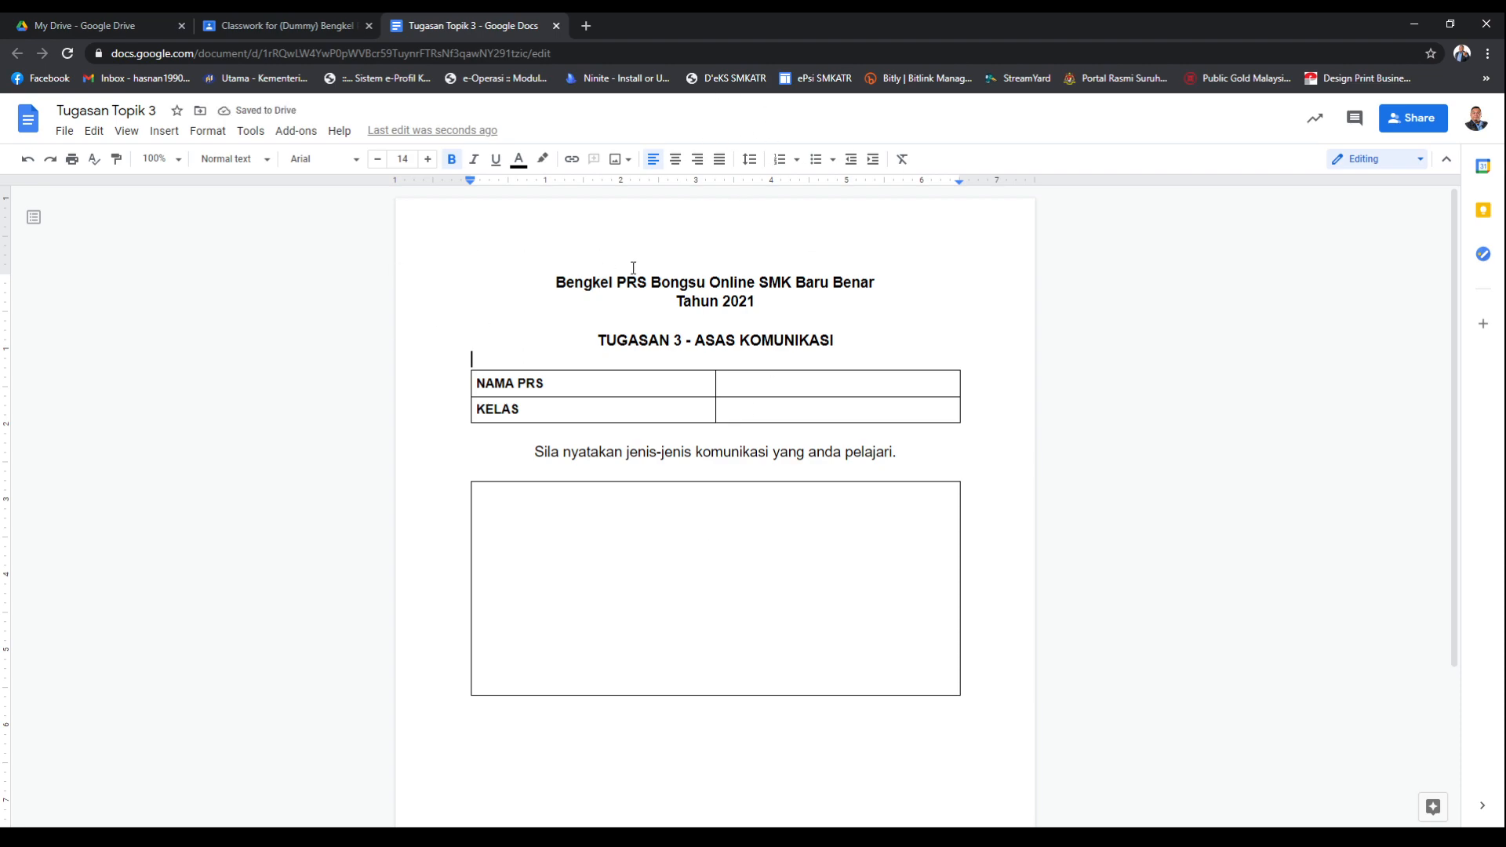
# Switch to the Google Classroom assignment and set the attached document to "Make a copy for each student"
pyautogui.click(298, 25)
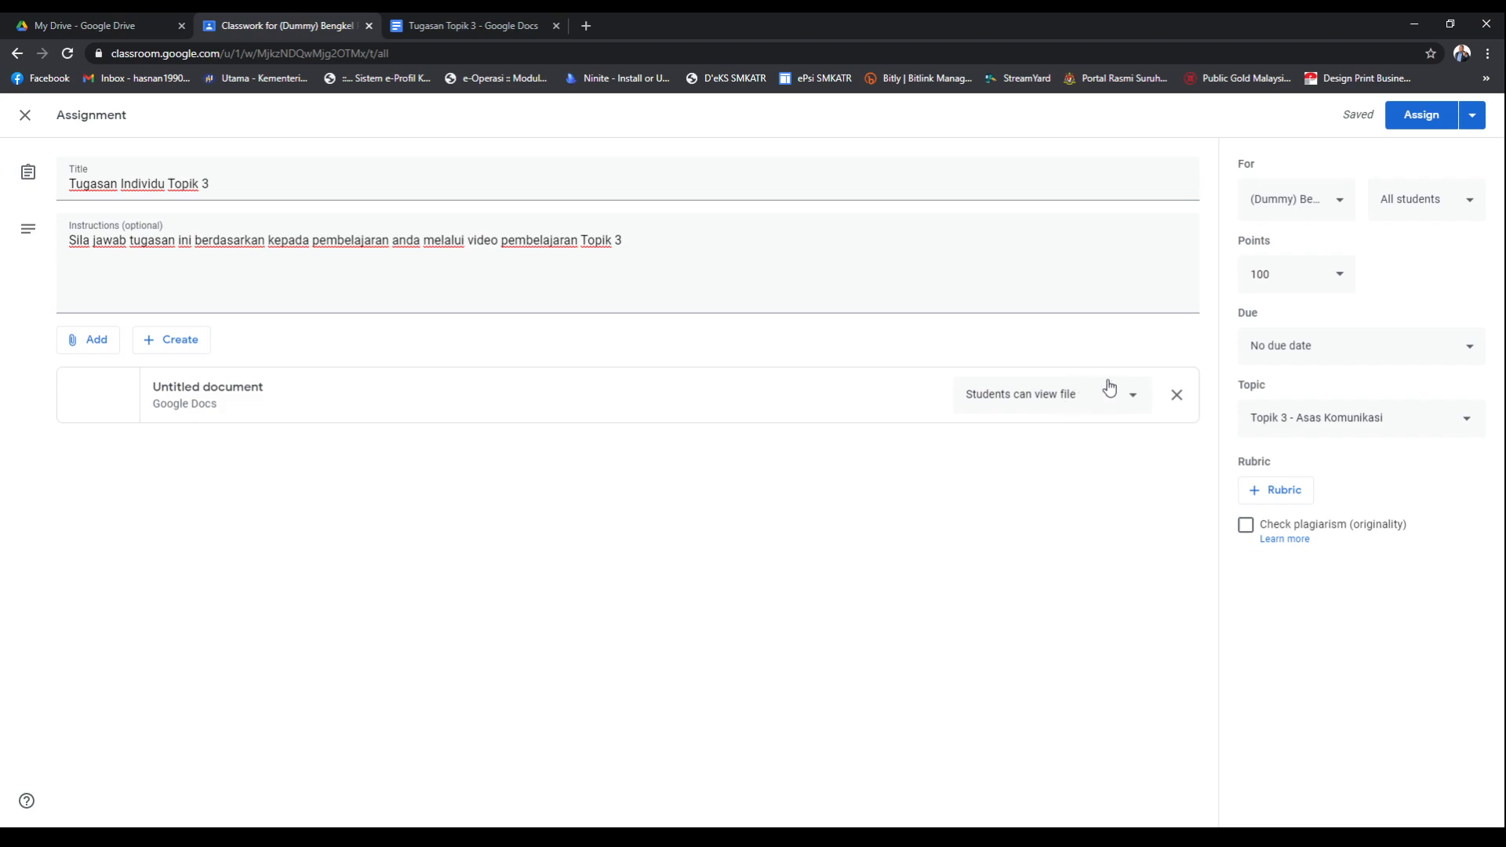
pyautogui.hotkey('ctrl', '+')
pyautogui.hotkey('ctrl', '+')
pyautogui.hotkey('ctrl', '+')
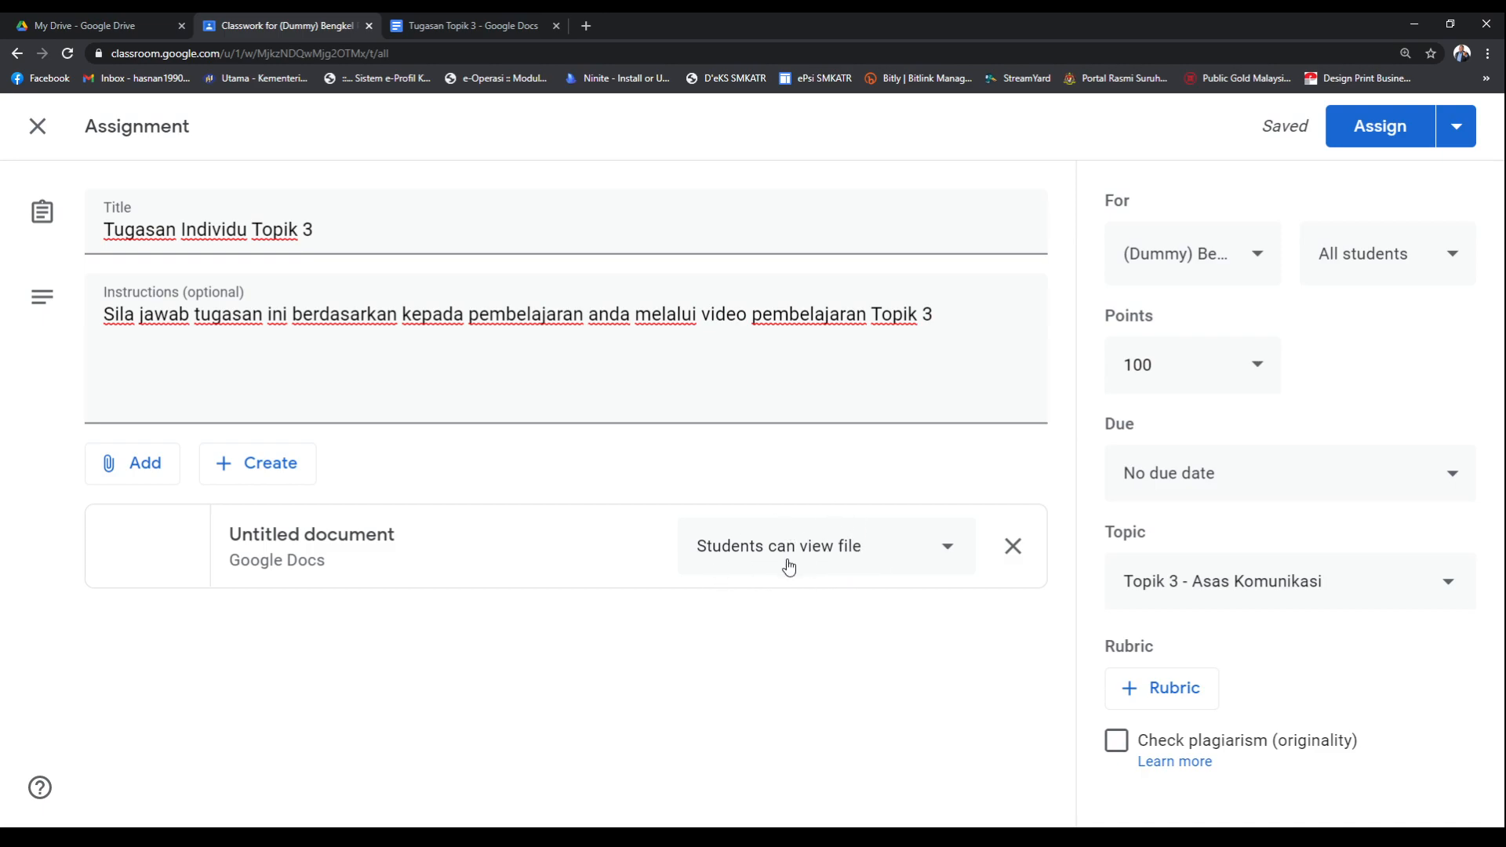
pyautogui.click(846, 553)
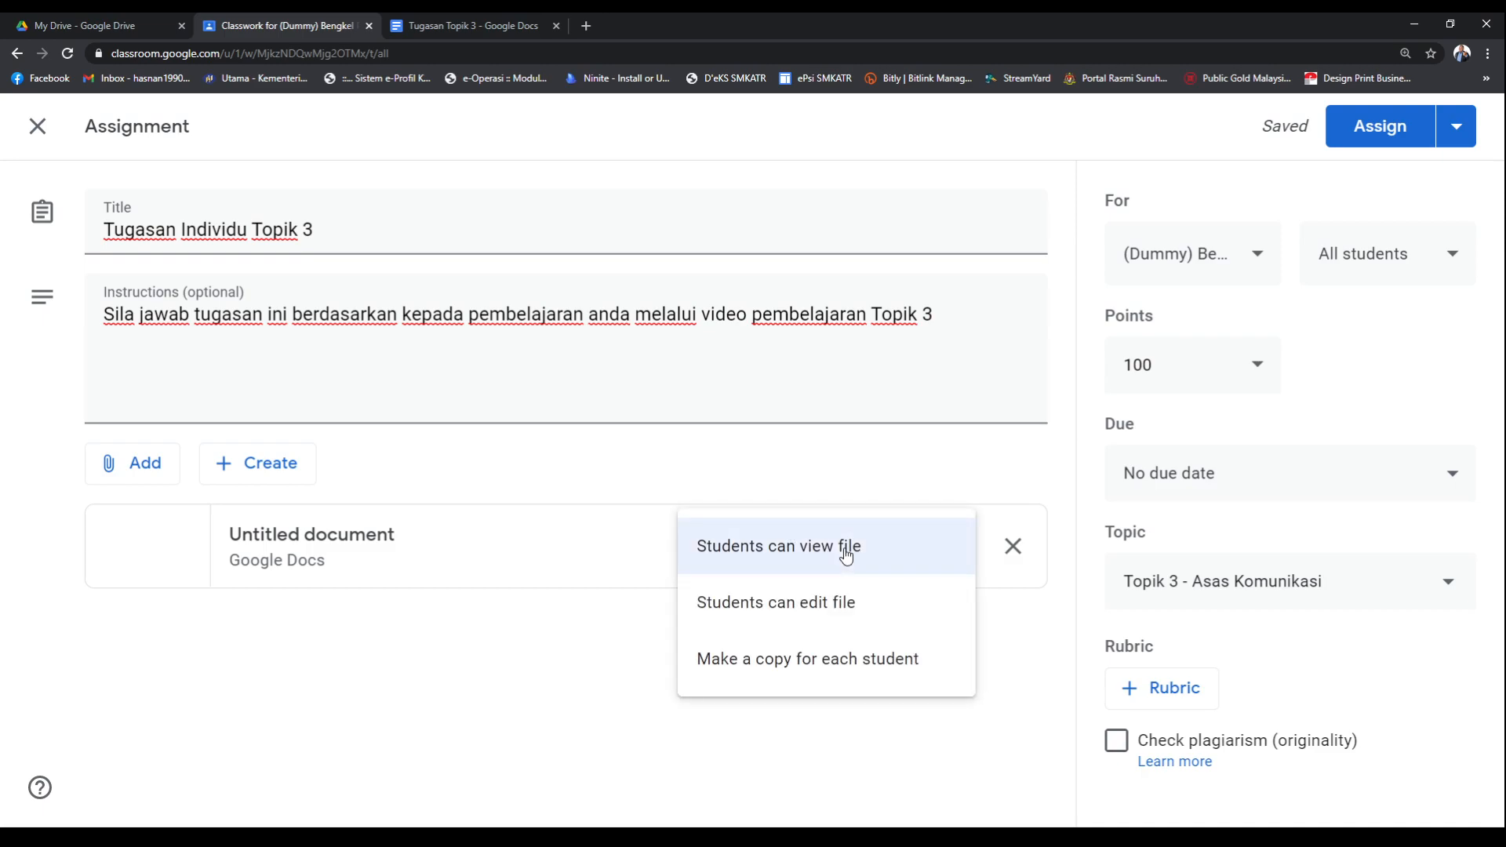
pyautogui.click(831, 676)
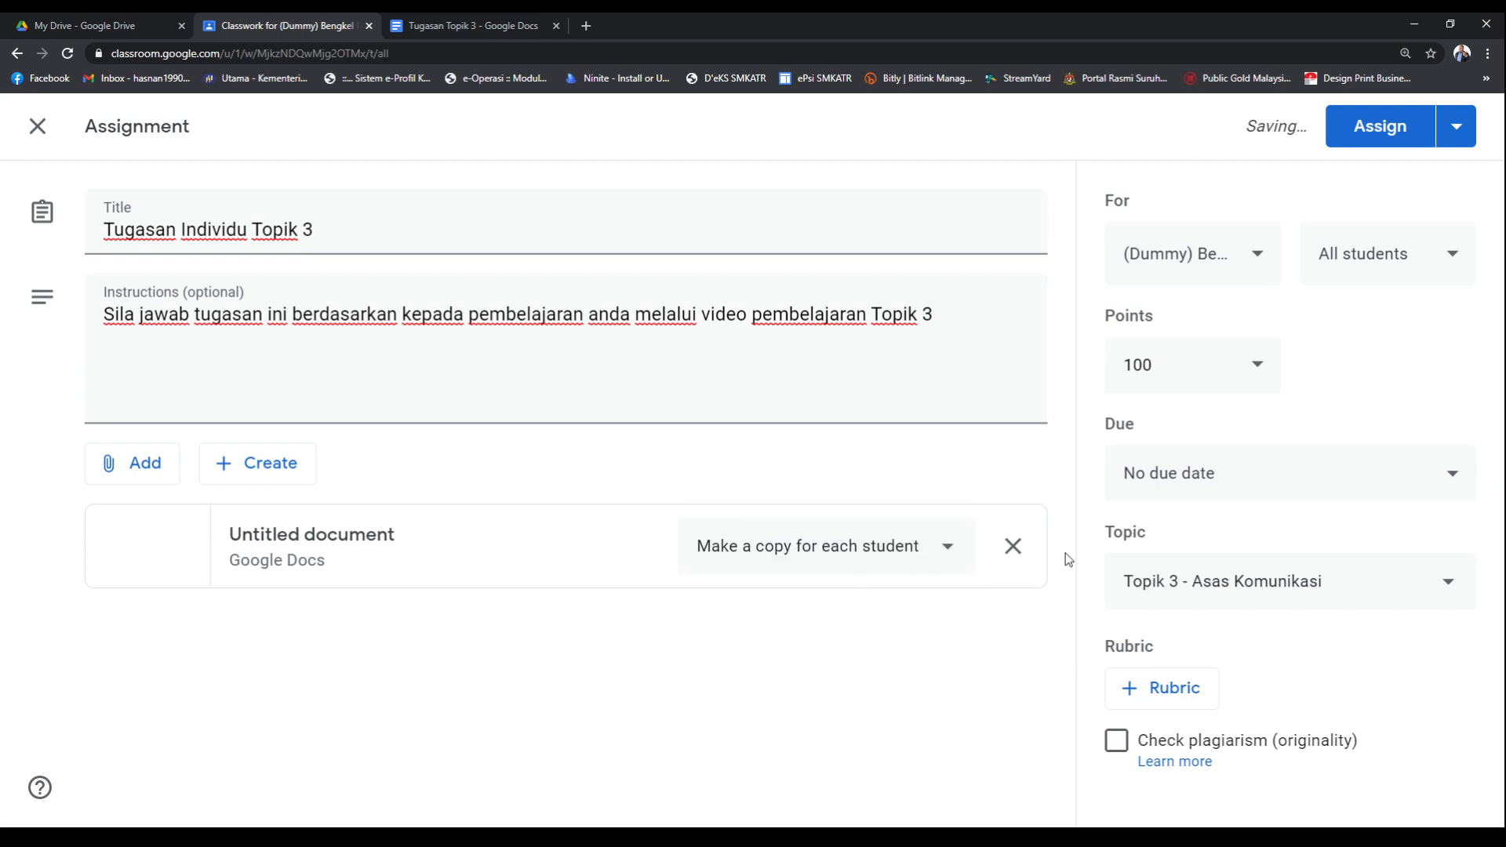
pyautogui.click(758, 546)
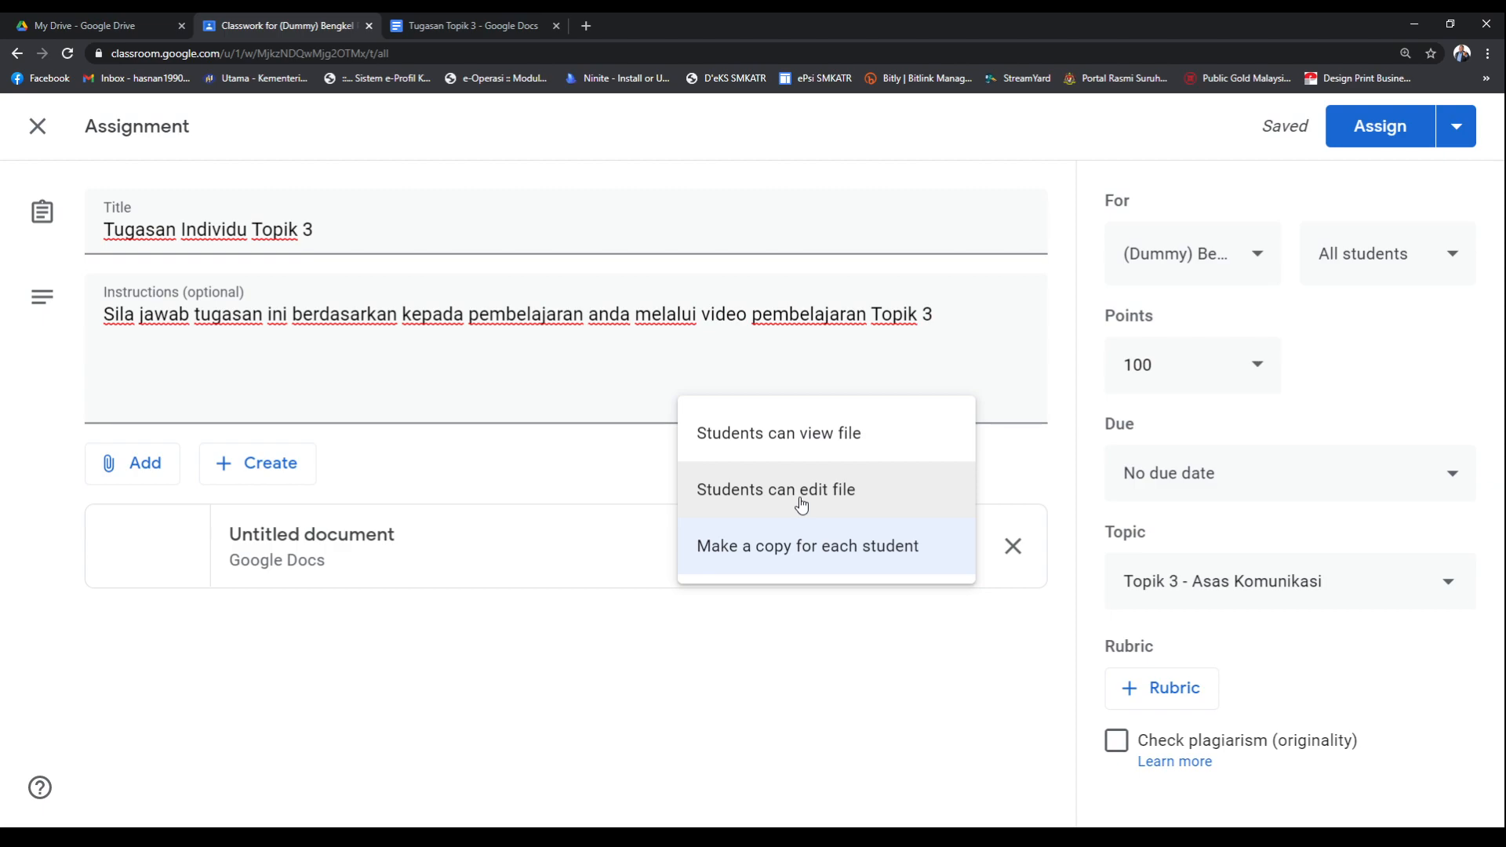
pyautogui.click(813, 552)
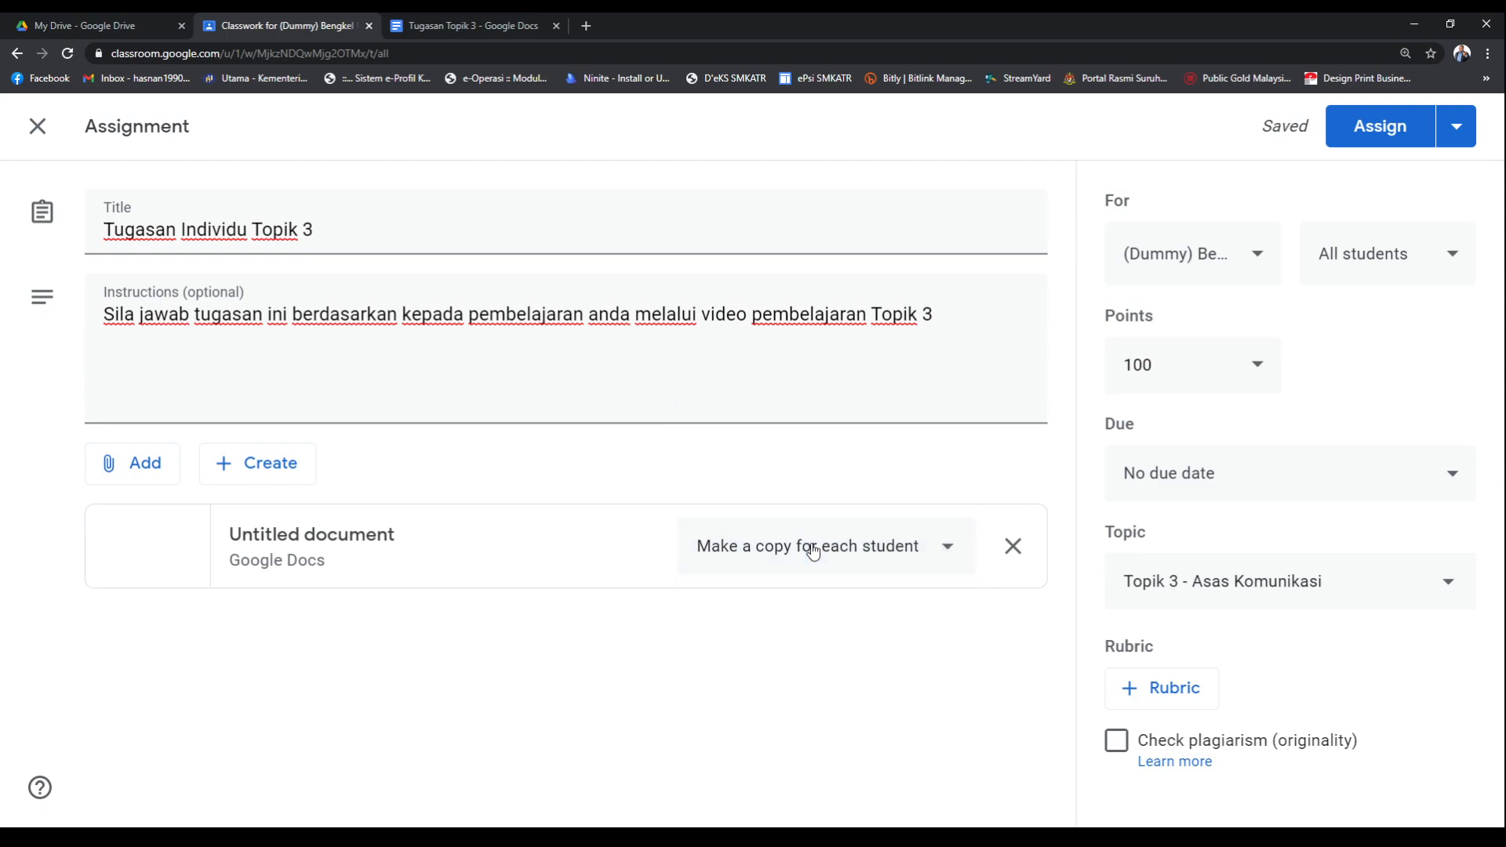
pyautogui.hotkey('ctrl', '-')
pyautogui.hotkey('ctrl', '-')
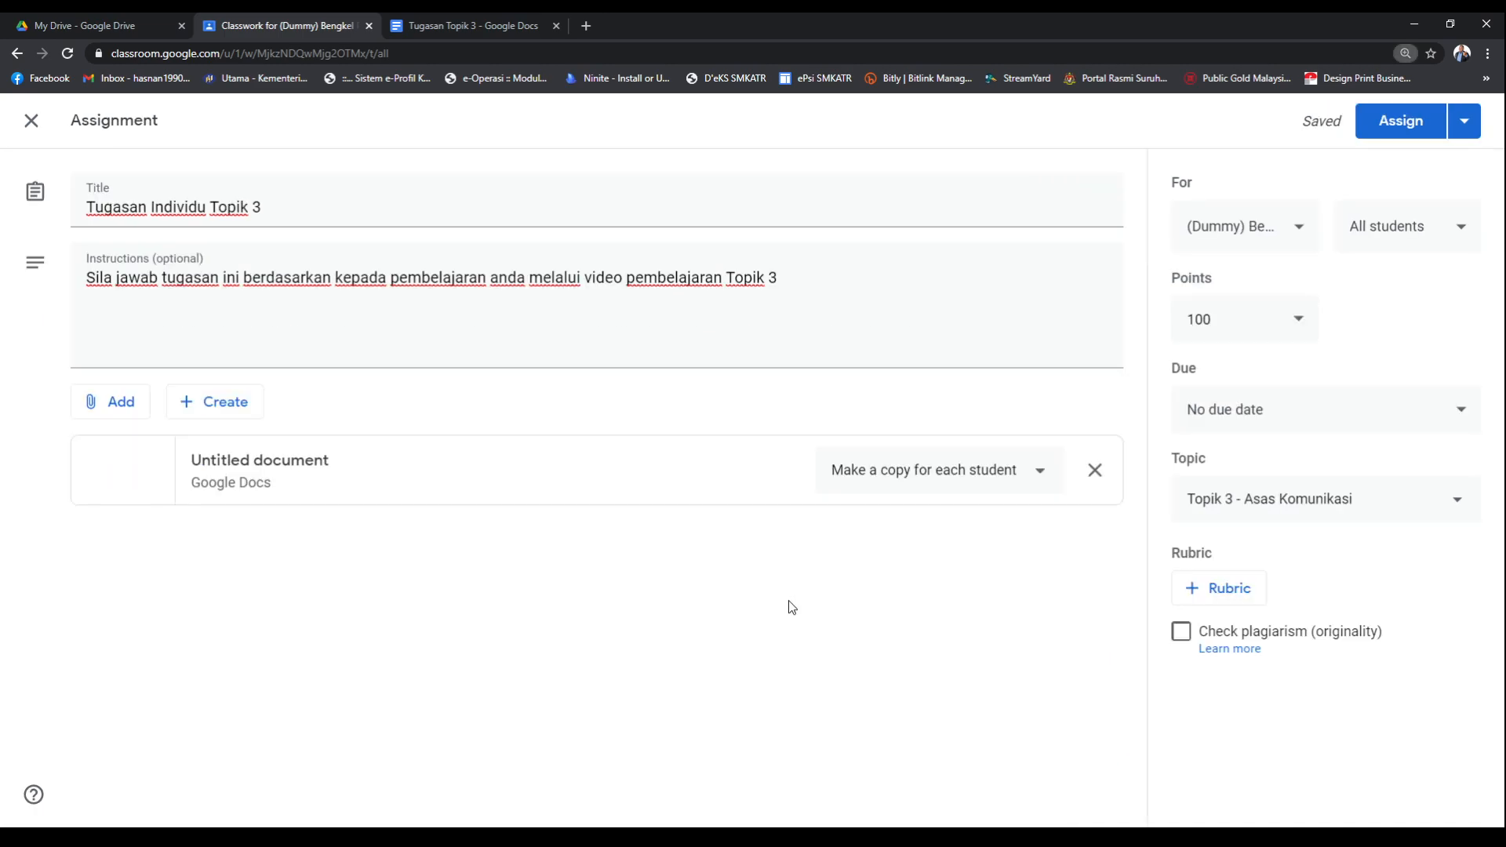
pyautogui.hotkey('ctrl', '-')
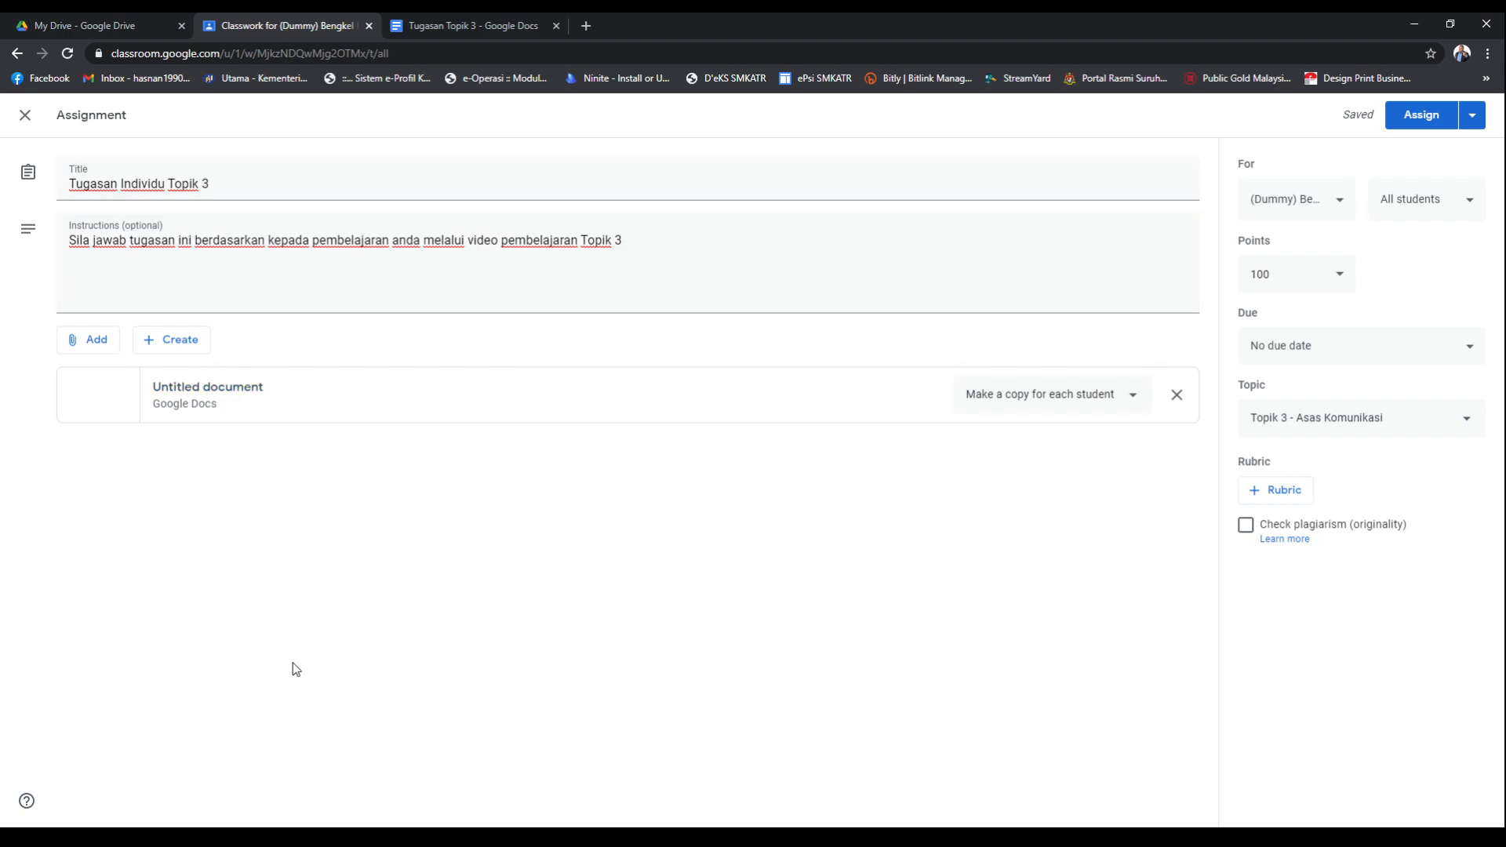
# Return to the Google Docs worksheet, narrow the label column of the NAMA PRS and KELAS table, and close the document
pyautogui.click(447, 26)
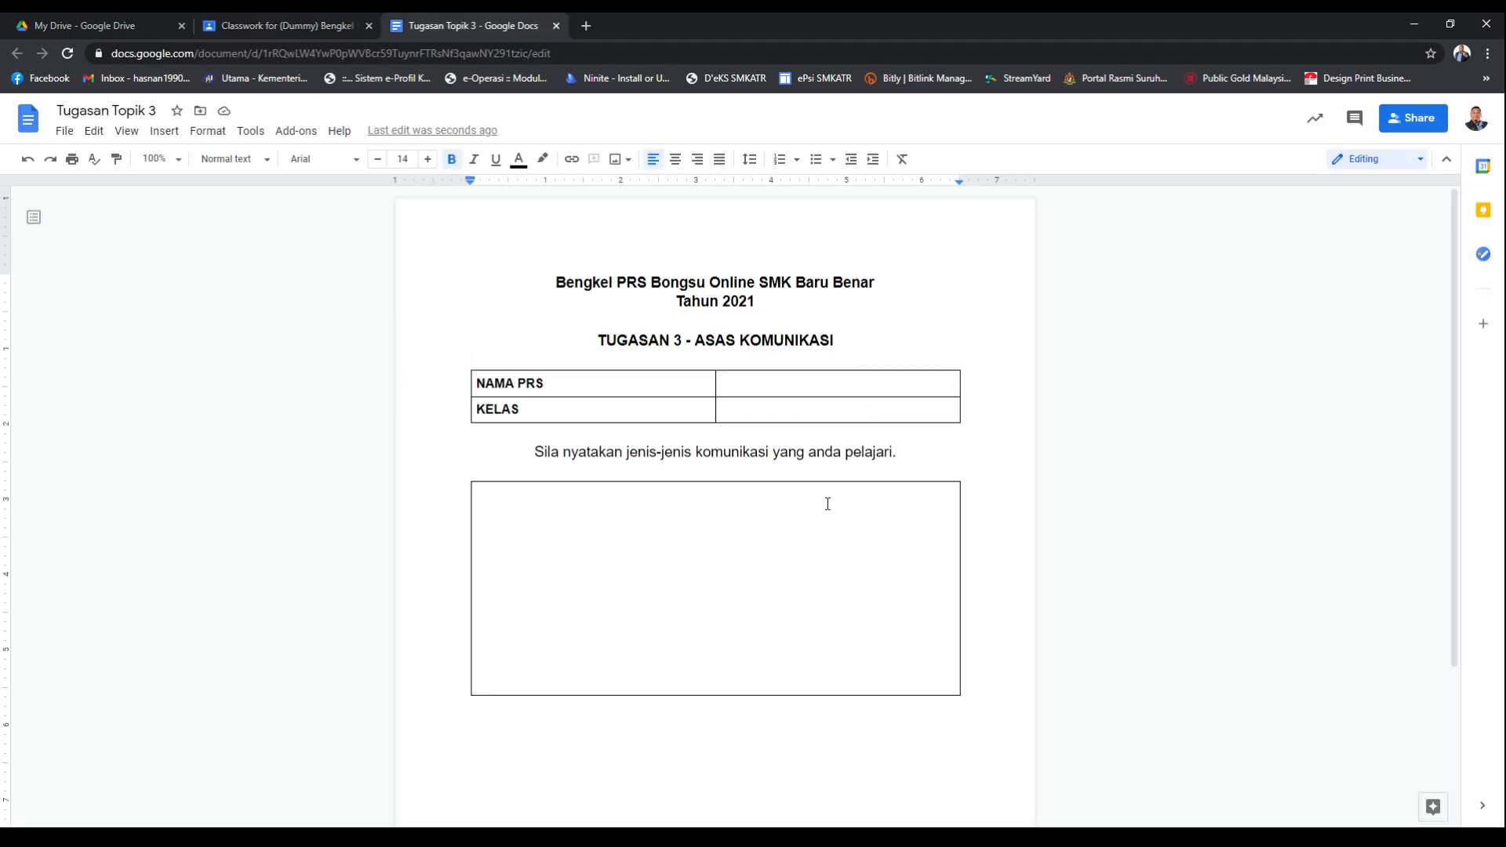
pyautogui.scroll(-3, 642, 575)
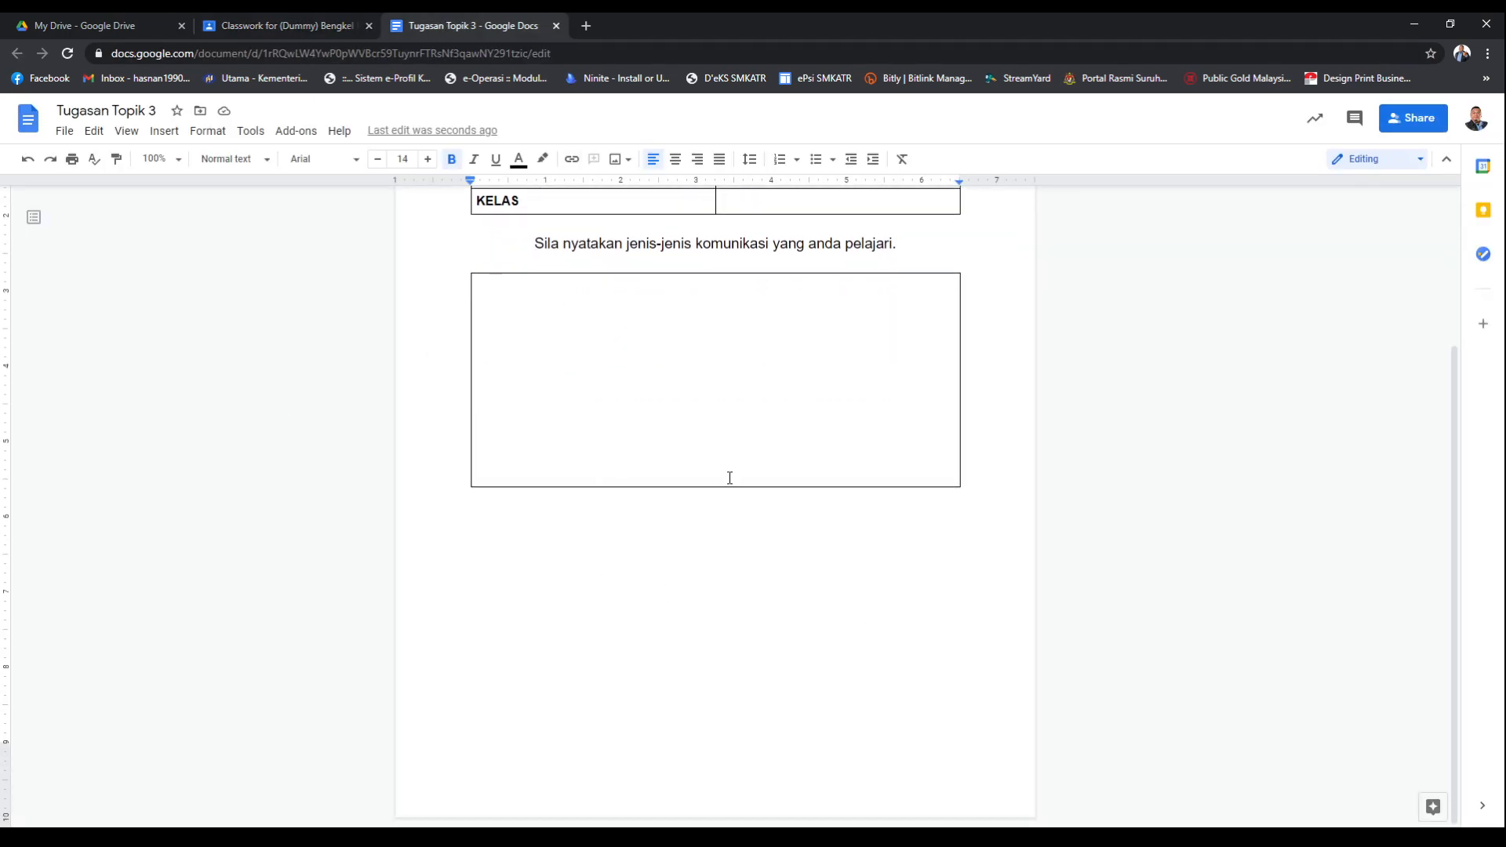
pyautogui.scroll(3, 726, 471)
pyautogui.moveTo(714, 375); pyautogui.dragTo(566, 392)
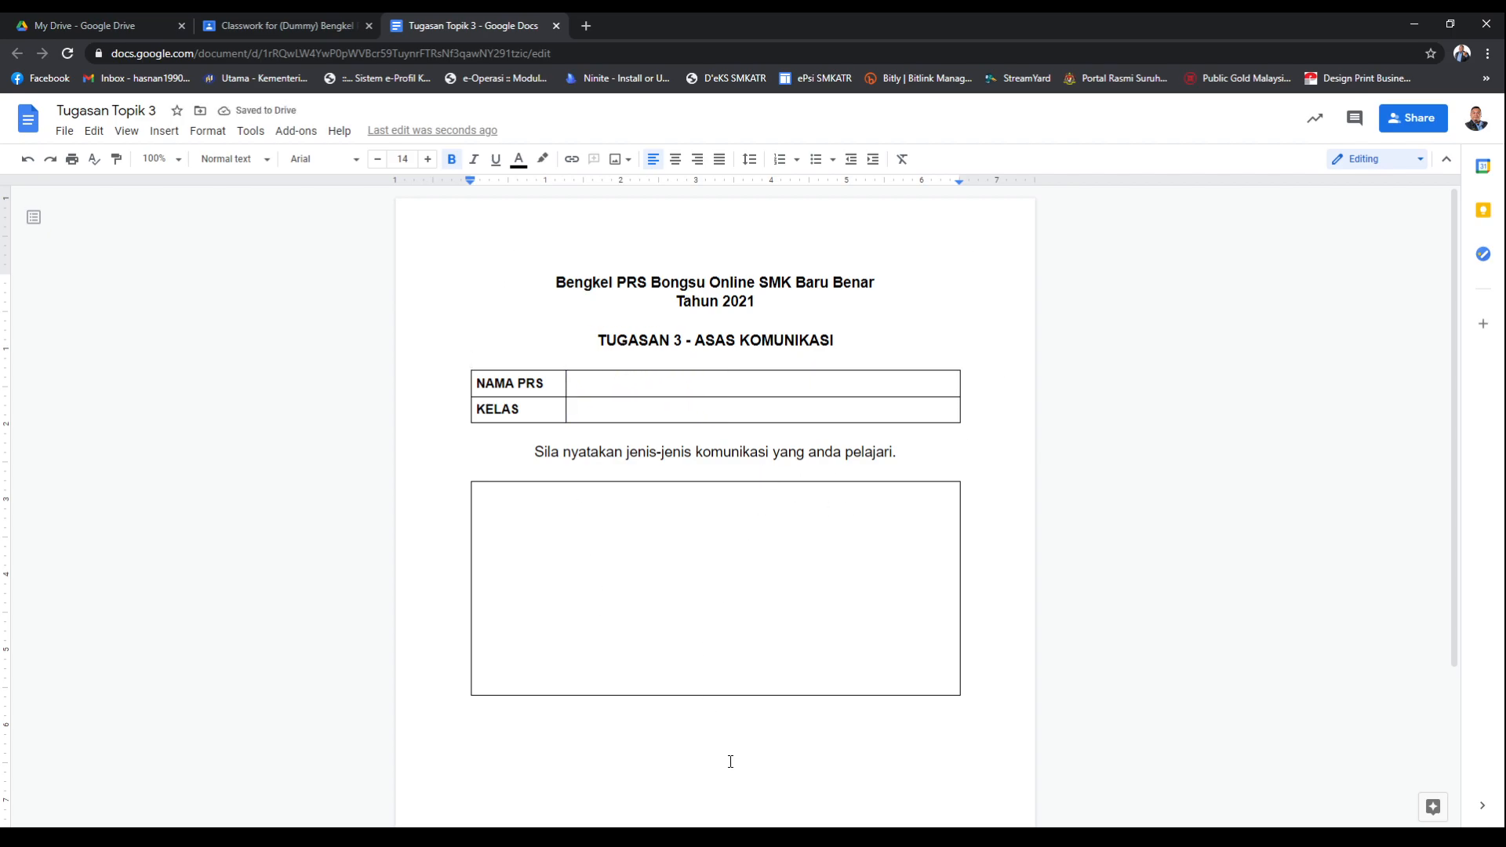
pyautogui.scroll(-3, 697, 709)
pyautogui.scroll(3, 702, 706)
pyautogui.click(556, 26)
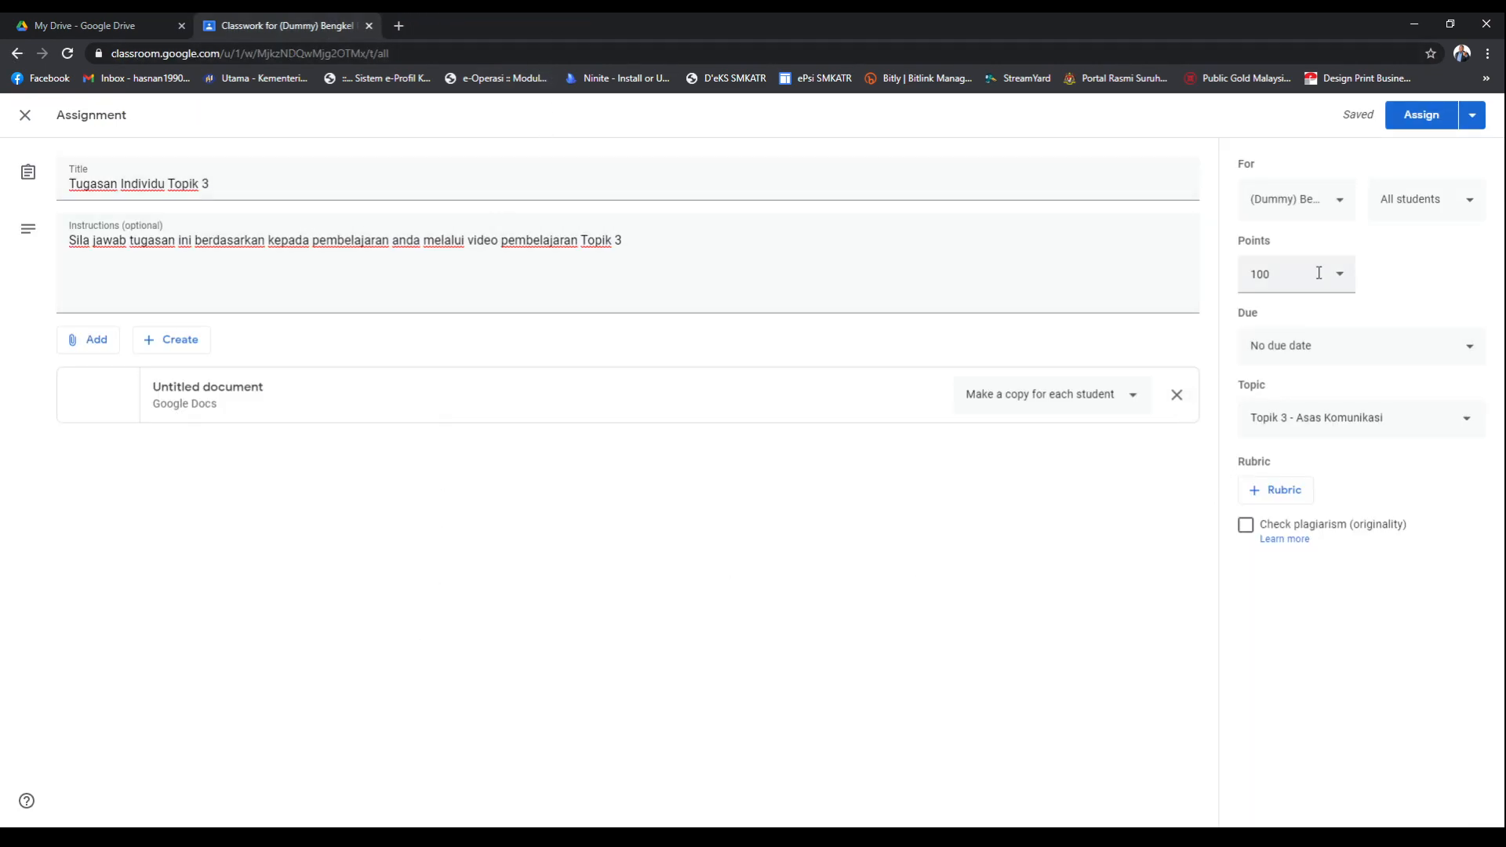
# Examine which classes and students the assignment can be given to and the available points options
pyautogui.hotkey('ctrl', '+')
pyautogui.hotkey('ctrl', '+')
pyautogui.hotkey('ctrl', '+')
pyautogui.hotkey('ctrl', '+')
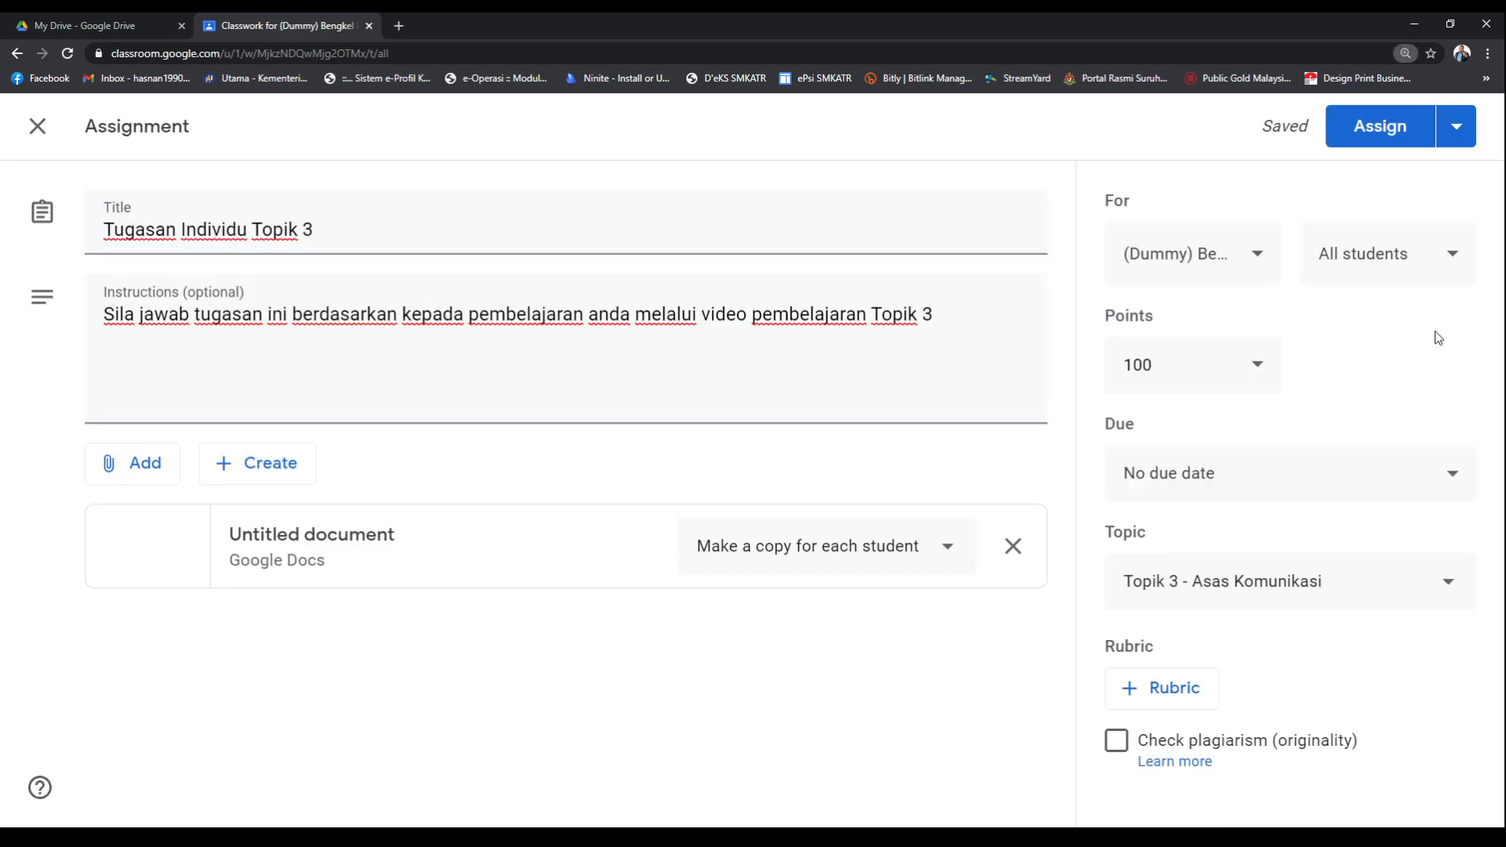
pyautogui.hotkey('ctrl', '-')
pyautogui.click(1241, 374)
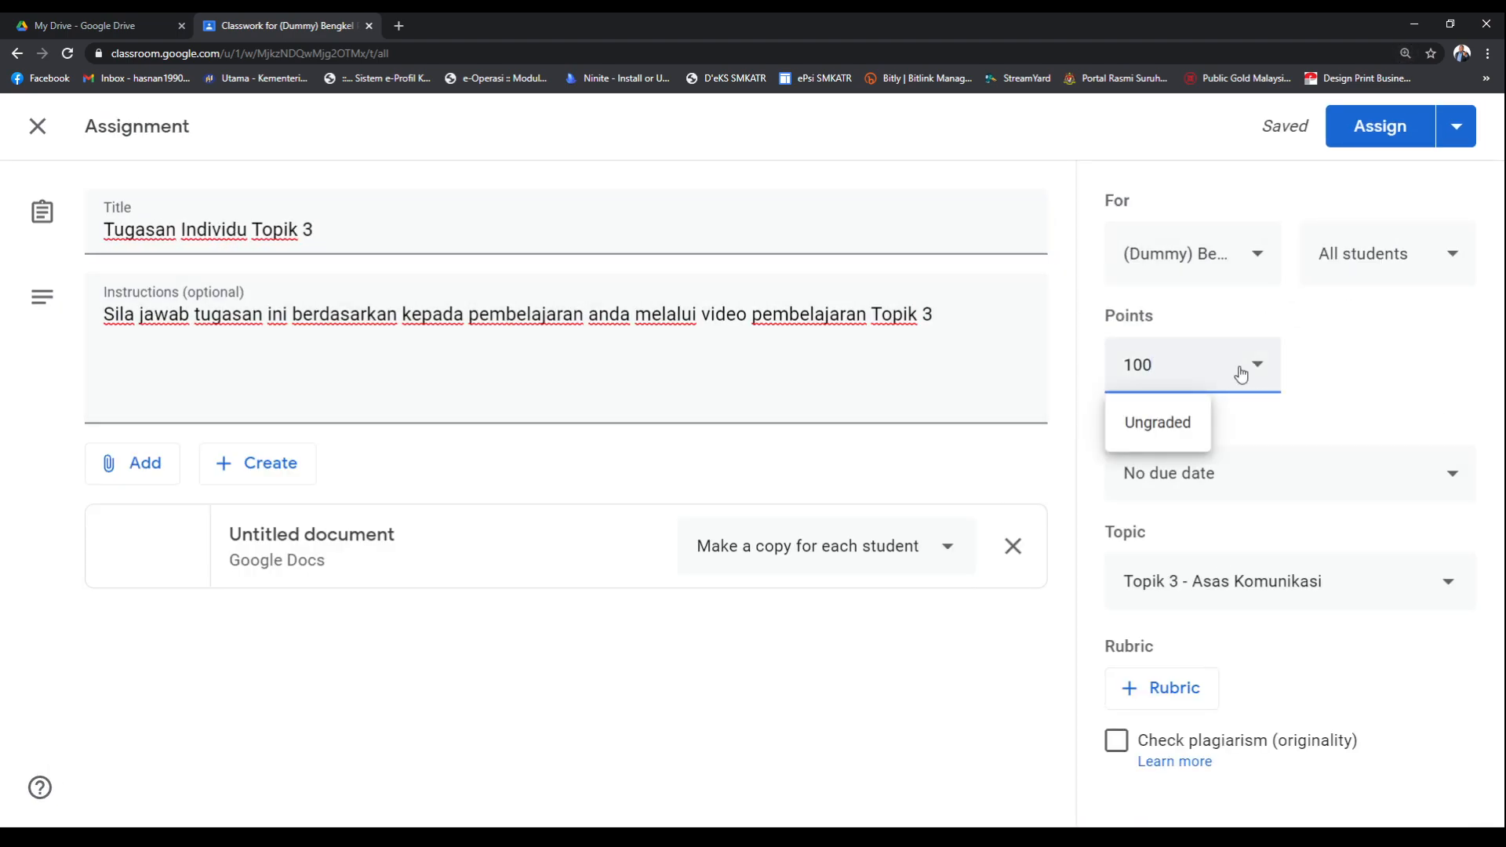
pyautogui.click(1246, 261)
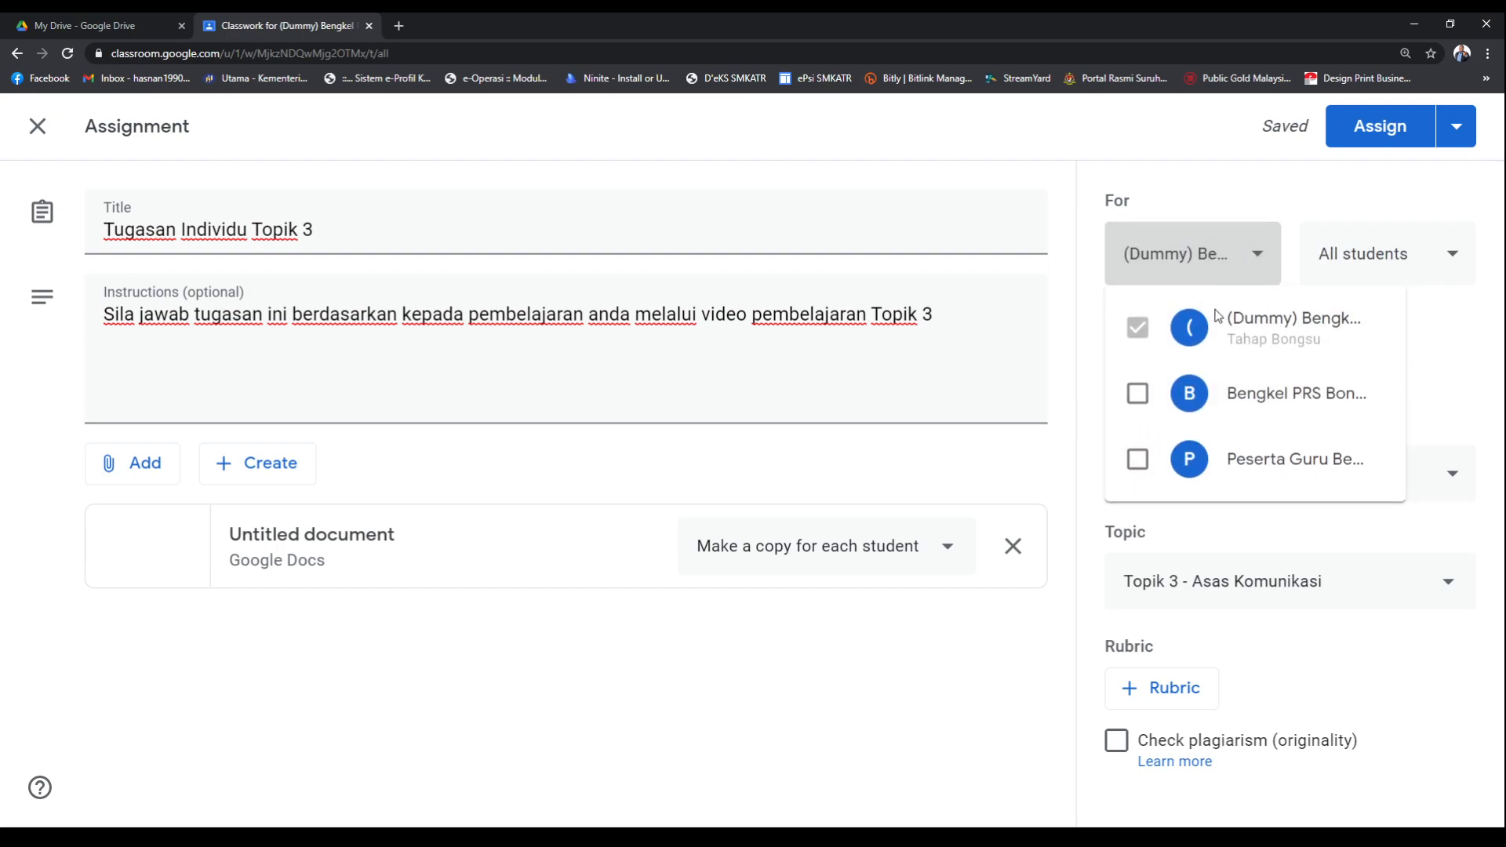
pyautogui.click(1416, 347)
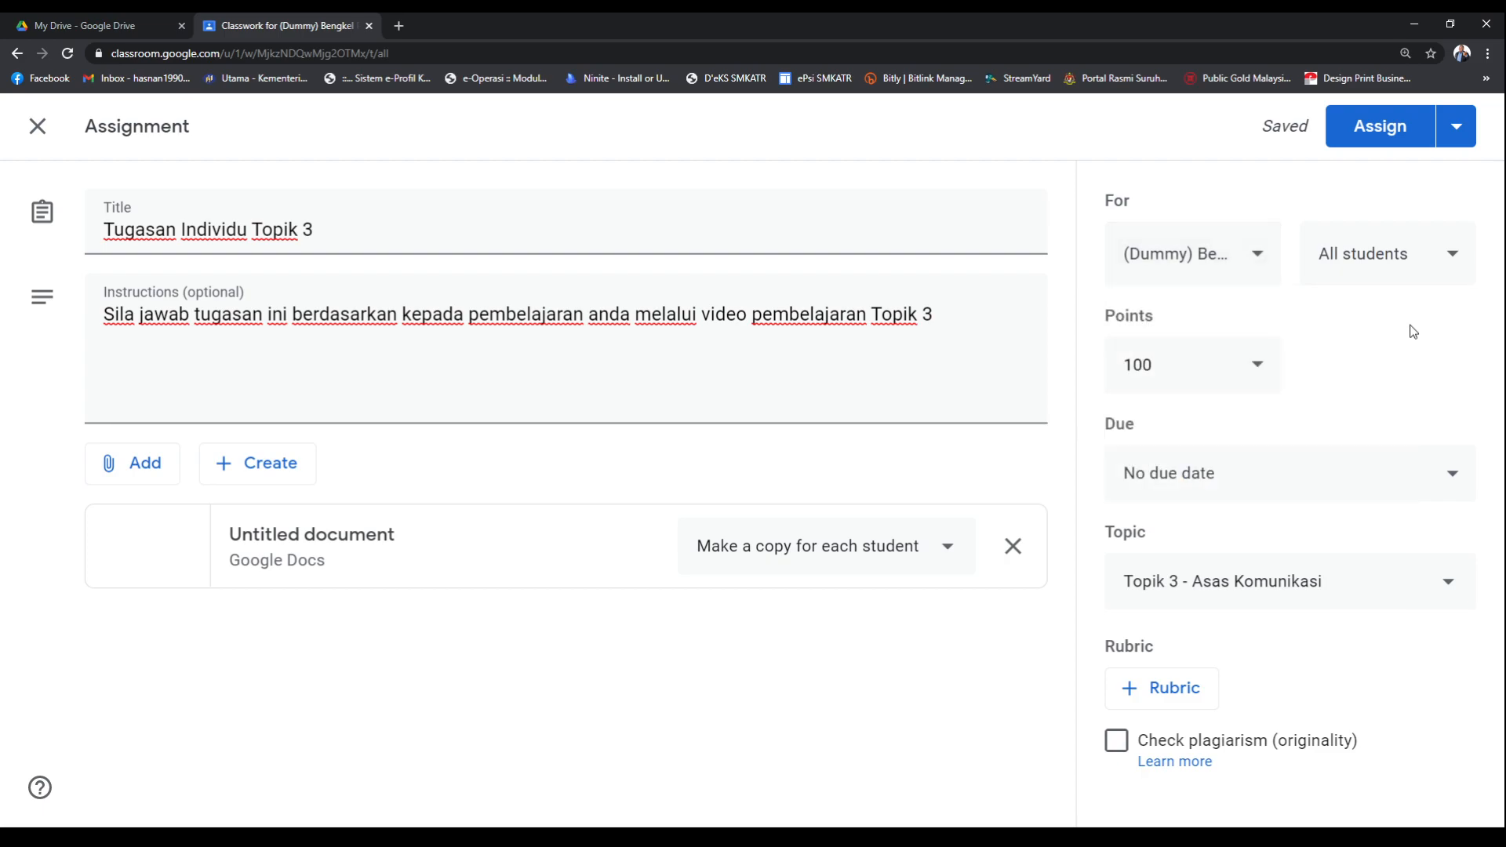
pyautogui.click(1416, 270)
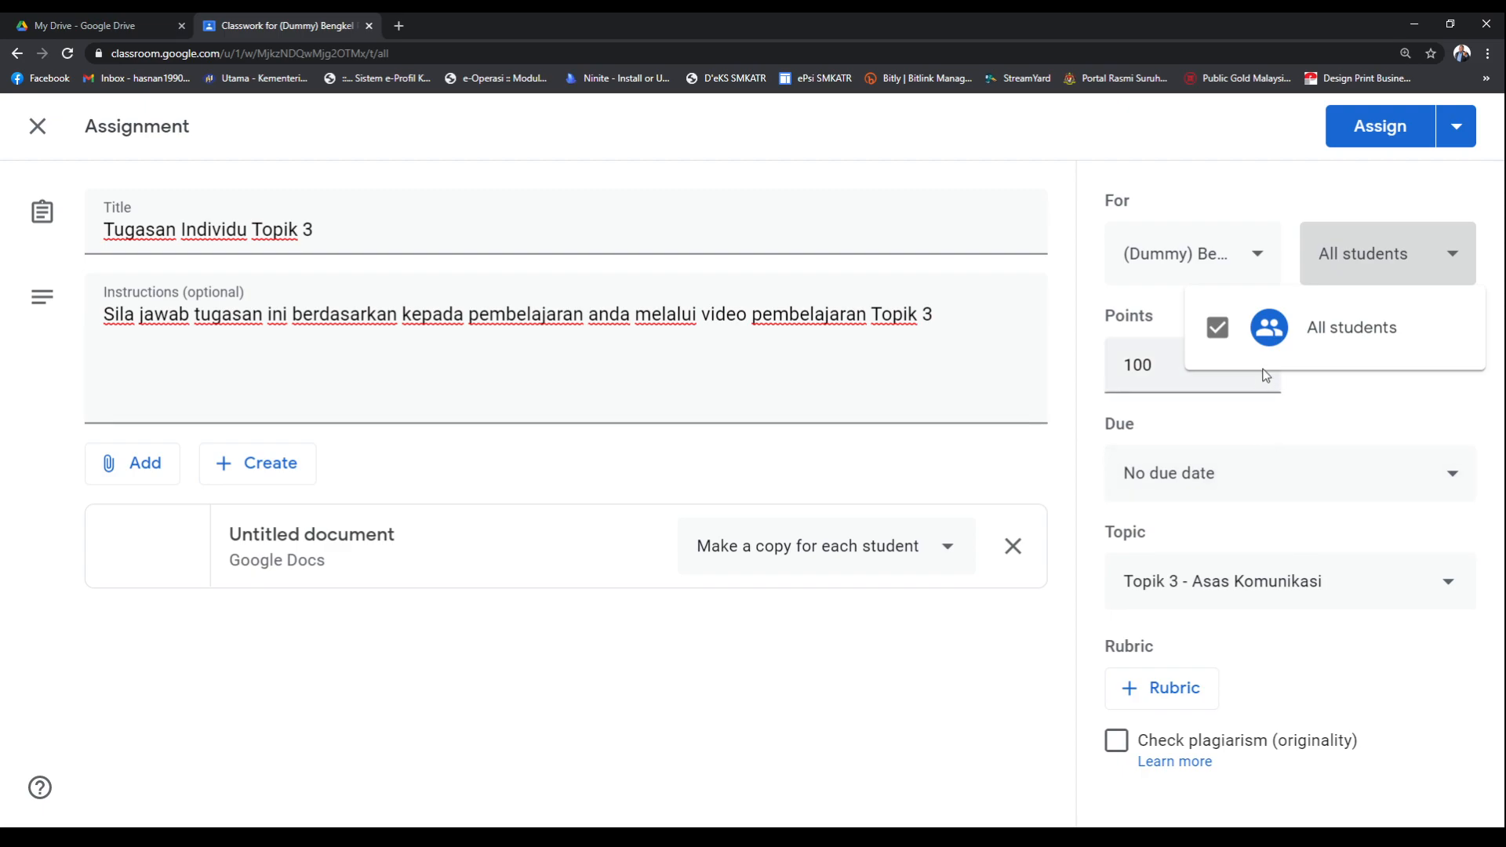
pyautogui.click(1385, 252)
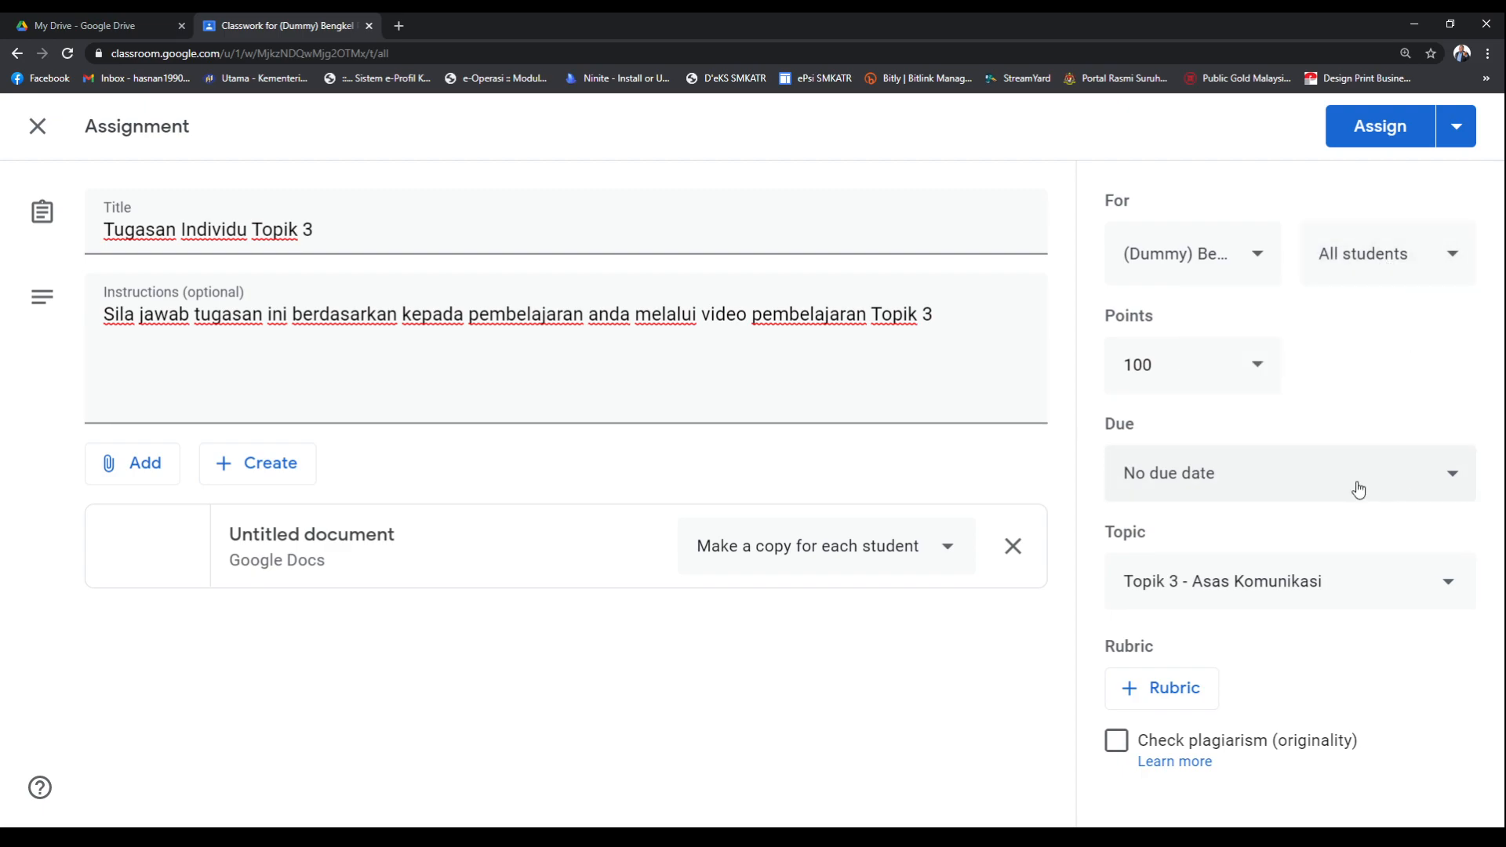
# Set the assignment's points to Ungraded
pyautogui.click(1235, 369)
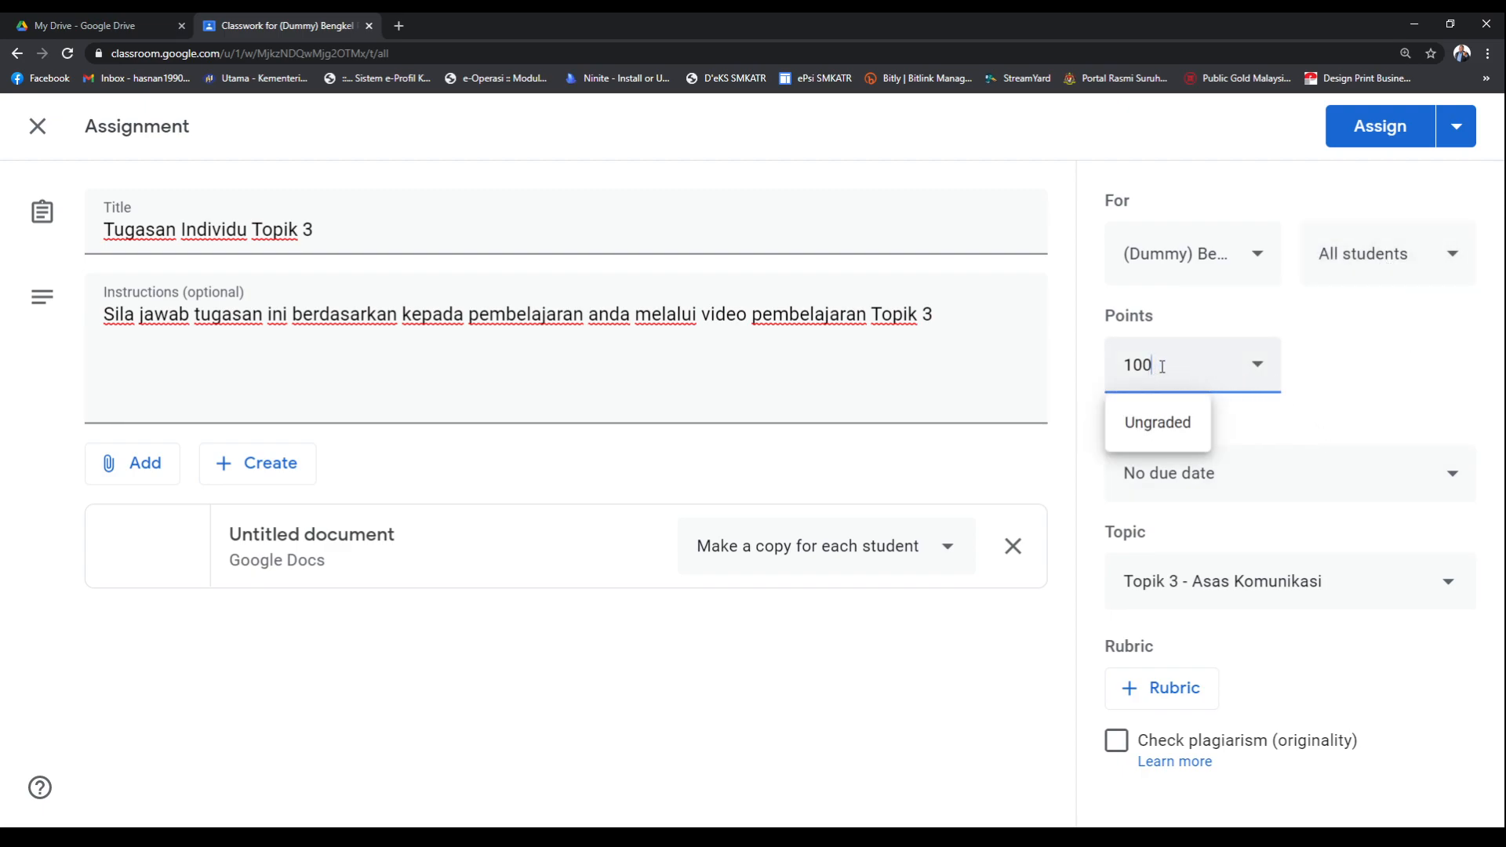
pyautogui.click(1169, 443)
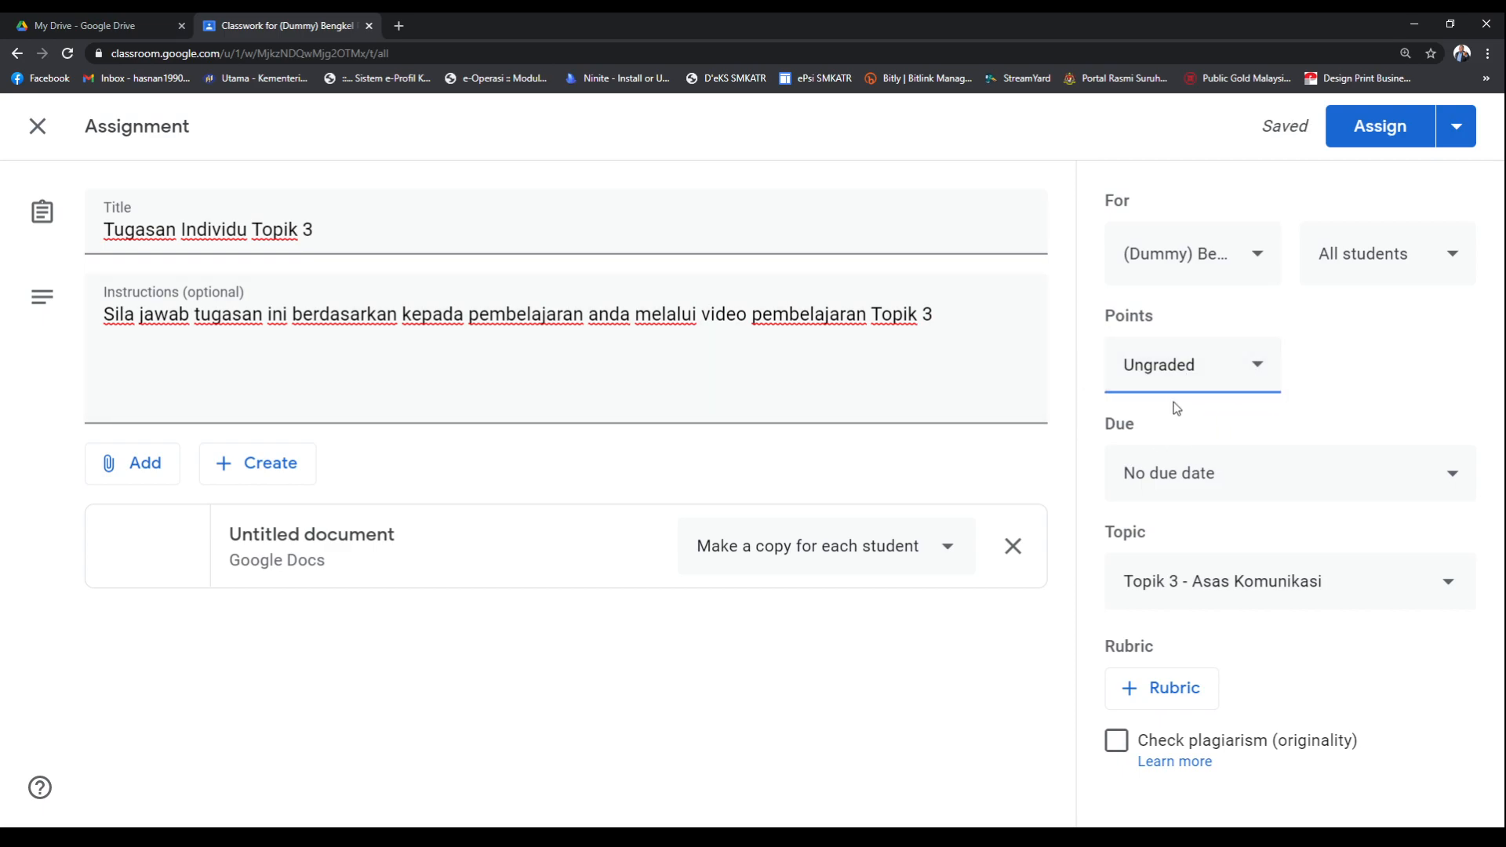
# Replace the Ungraded setting with 100 points for the assignment
pyautogui.moveTo(1151, 367); pyautogui.dragTo(1168, 369)
pyautogui.click(1257, 368)
pyautogui.click(1253, 368)
pyautogui.click(1246, 463)
pyautogui.click(1248, 372)
pyautogui.moveTo(1216, 367); pyautogui.dragTo(1125, 365)
pyautogui.click(1171, 330)
pyautogui.click(1256, 373)
pyautogui.click(1238, 367)
pyautogui.click(1194, 367)
pyautogui.click(1456, 126)
pyautogui.click(1360, 400)
pyautogui.click(1238, 382)
pyautogui.doubleClick(1196, 362)
pyautogui.write('100')
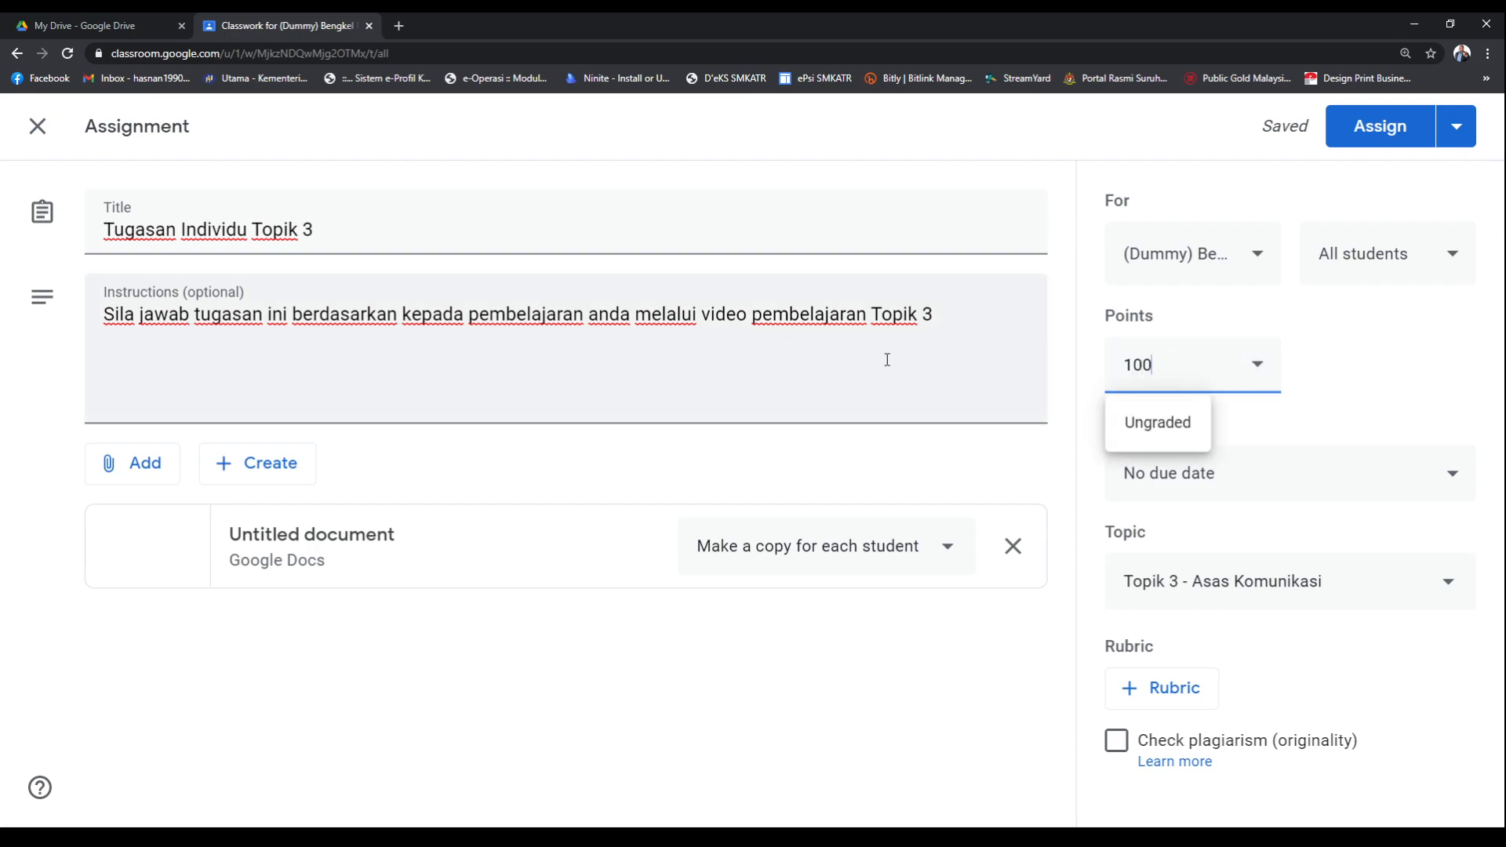
pyautogui.click(1303, 368)
pyautogui.click(1182, 368)
pyautogui.click(1323, 348)
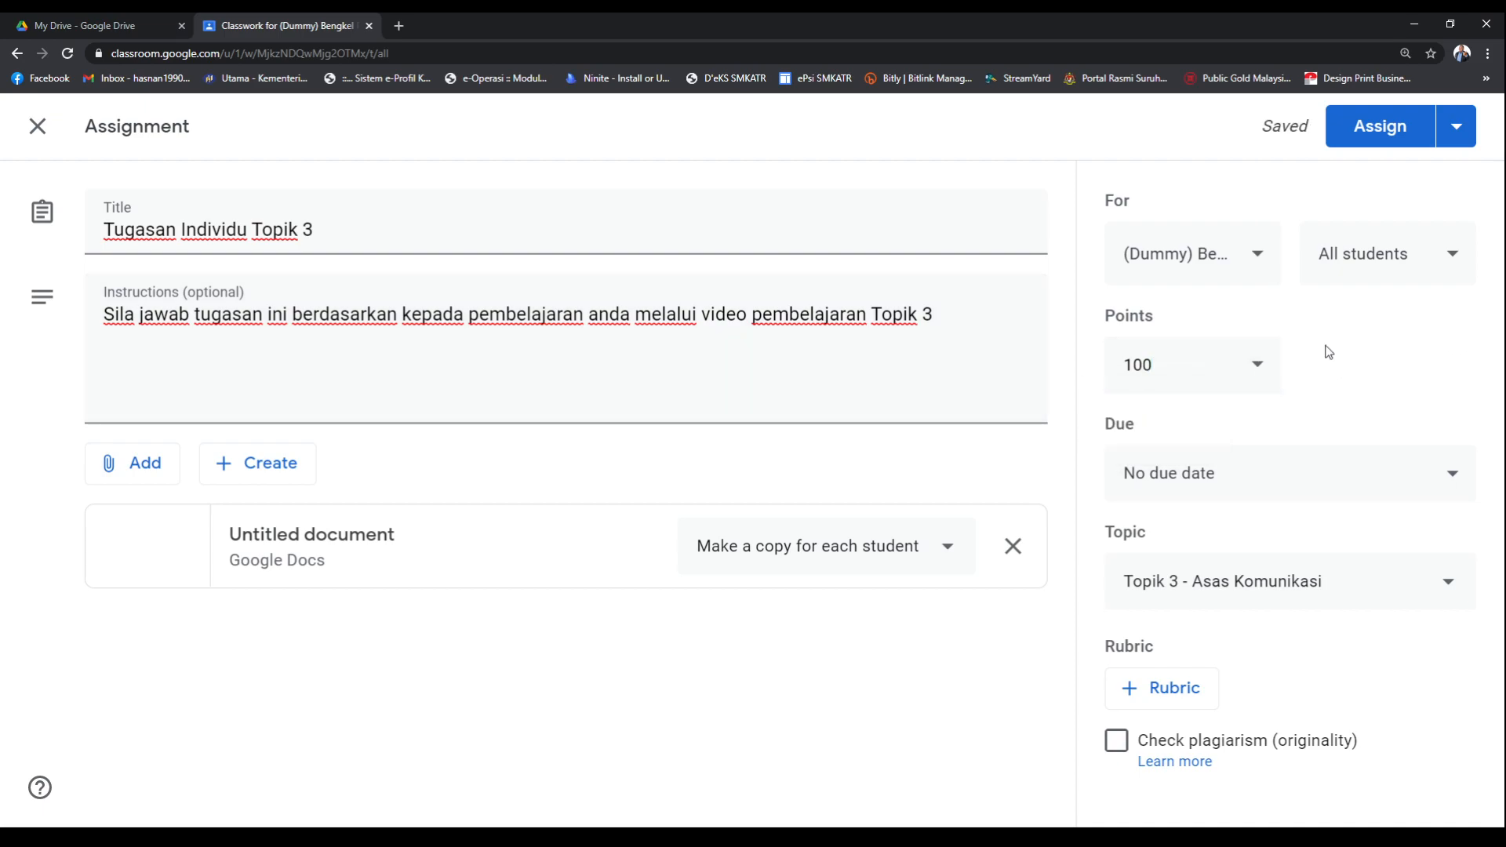
# Set the assignment's due date to Mar 22, 2021 with a due time of 11:59 PM
pyautogui.click(1262, 469)
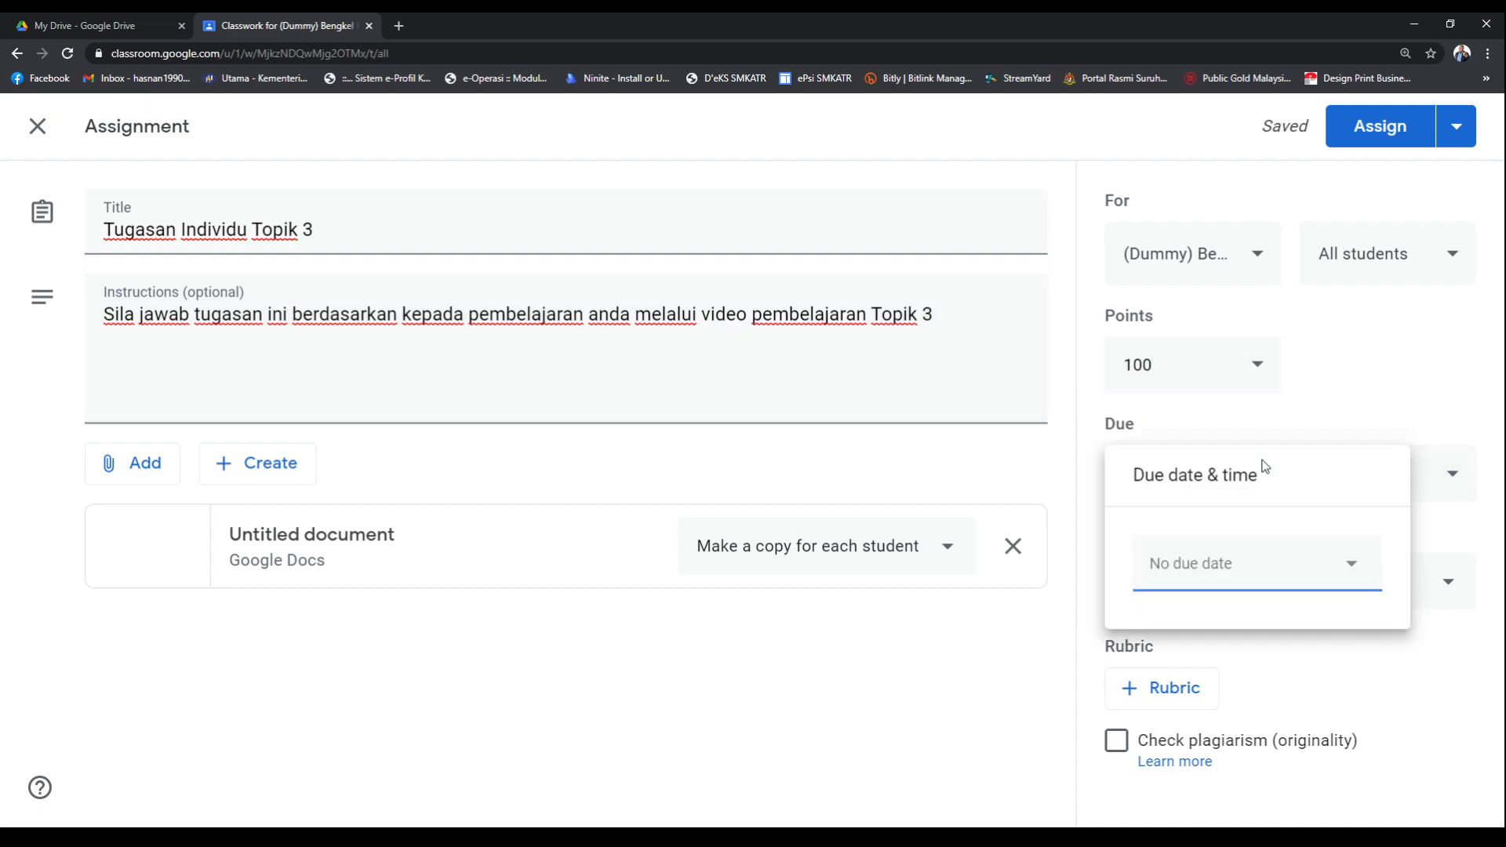
pyautogui.click(1281, 563)
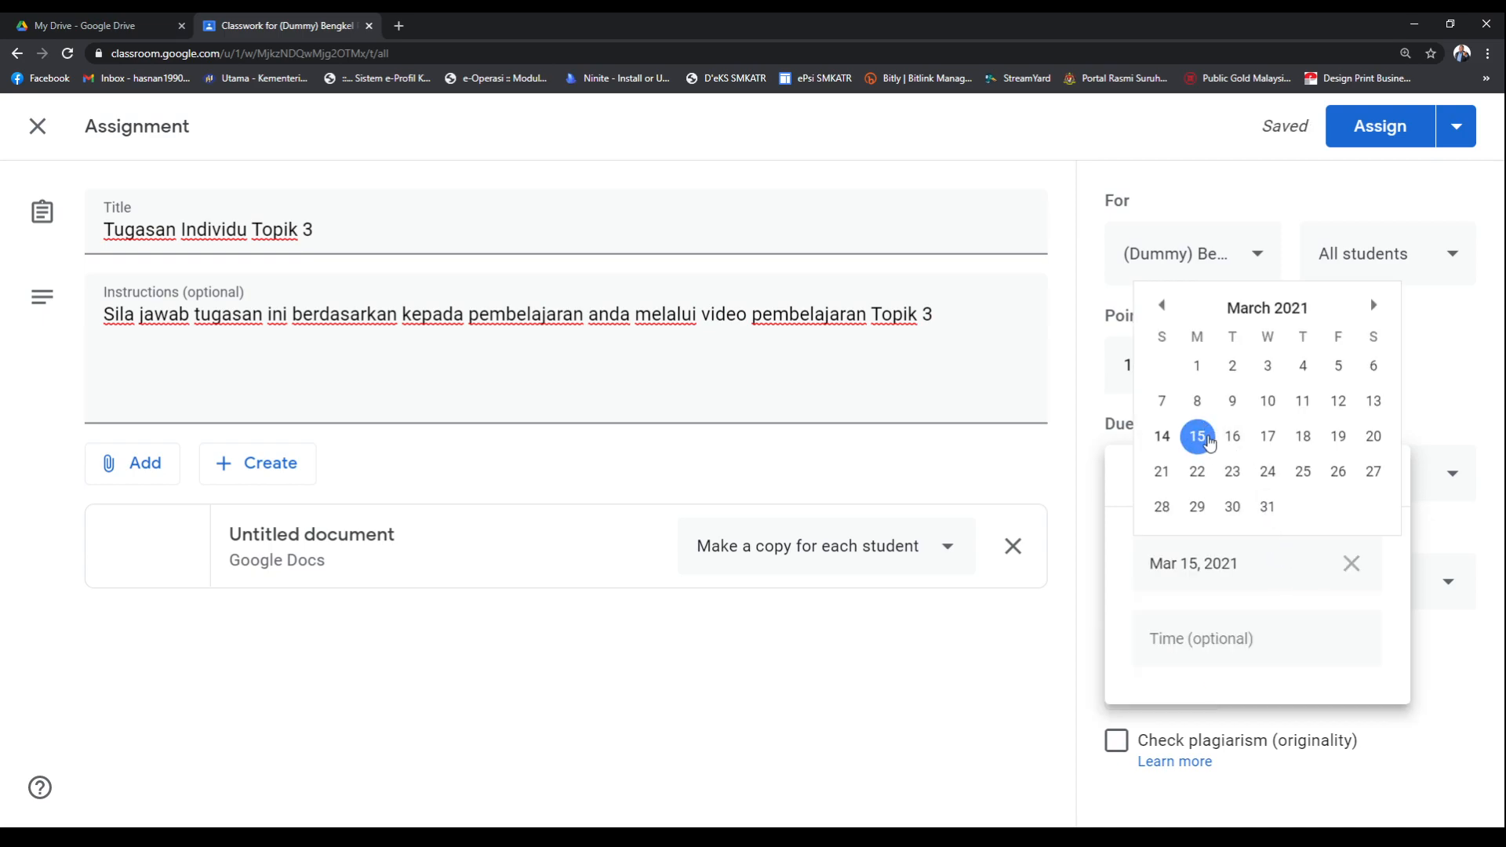
pyautogui.click(1197, 471)
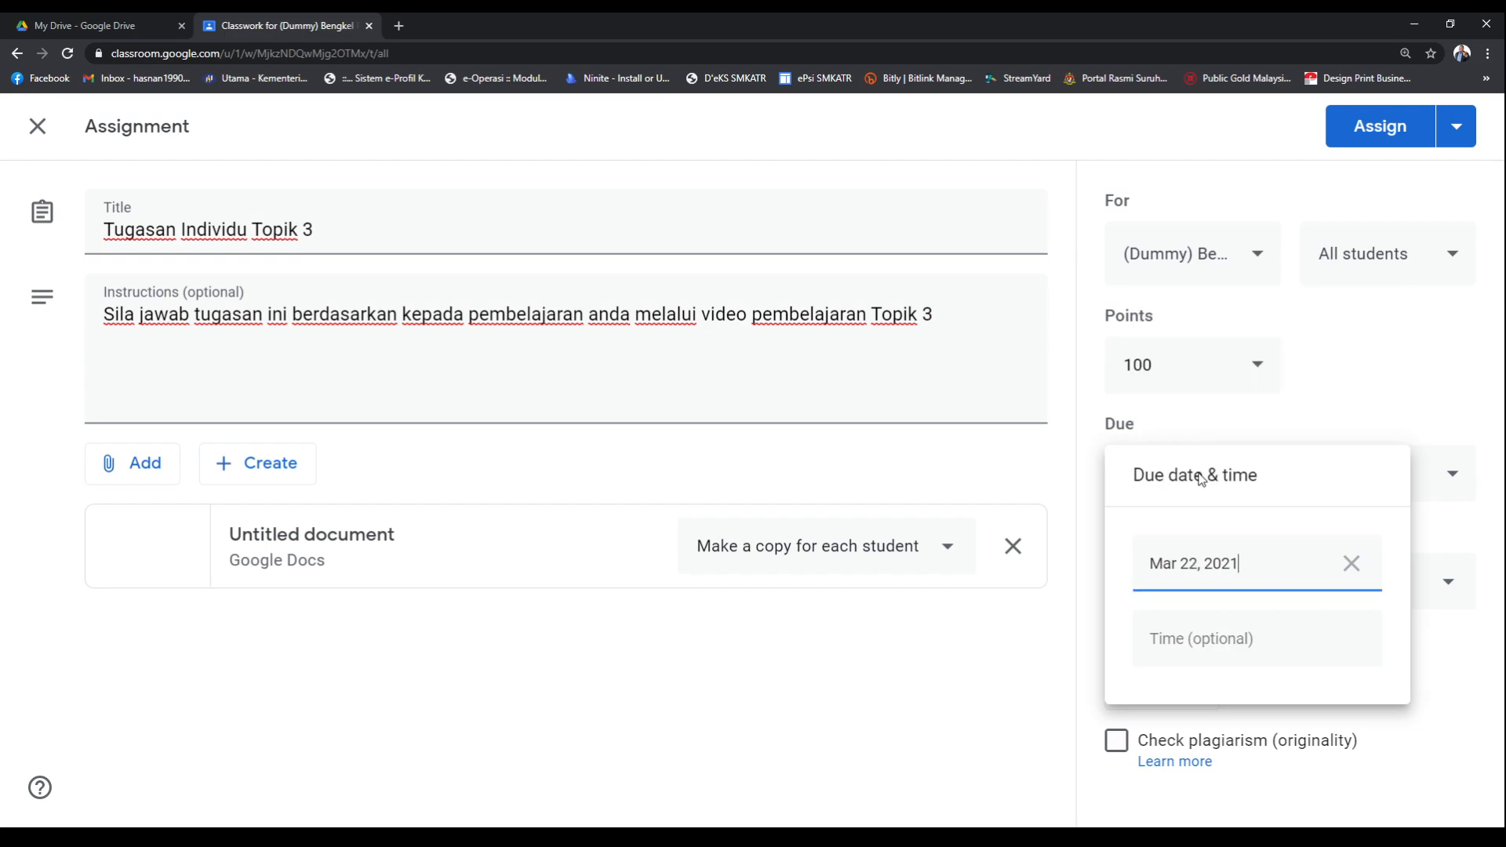
pyautogui.click(1247, 637)
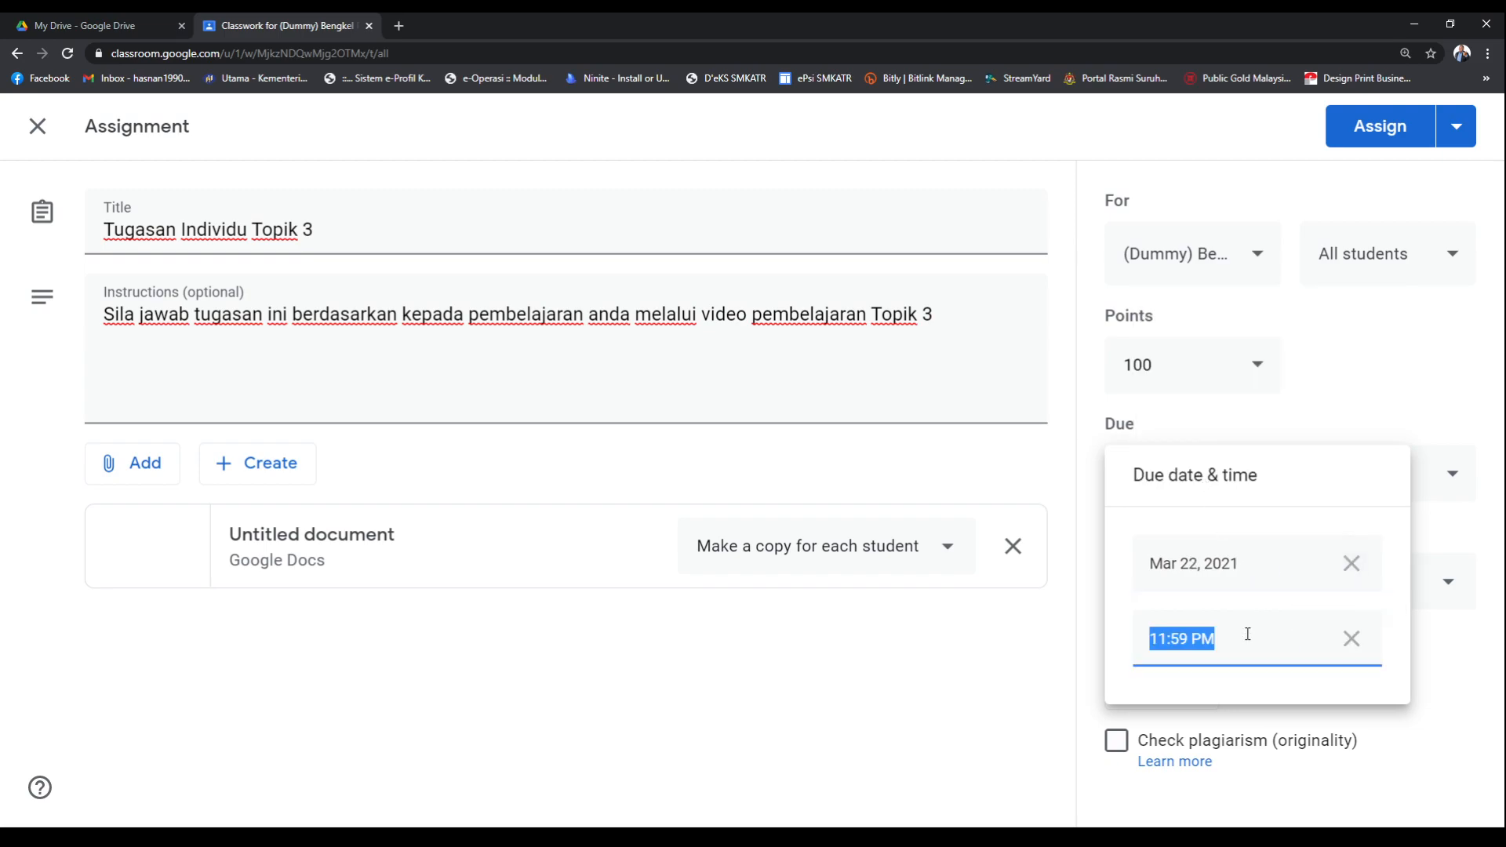
pyautogui.click(1349, 638)
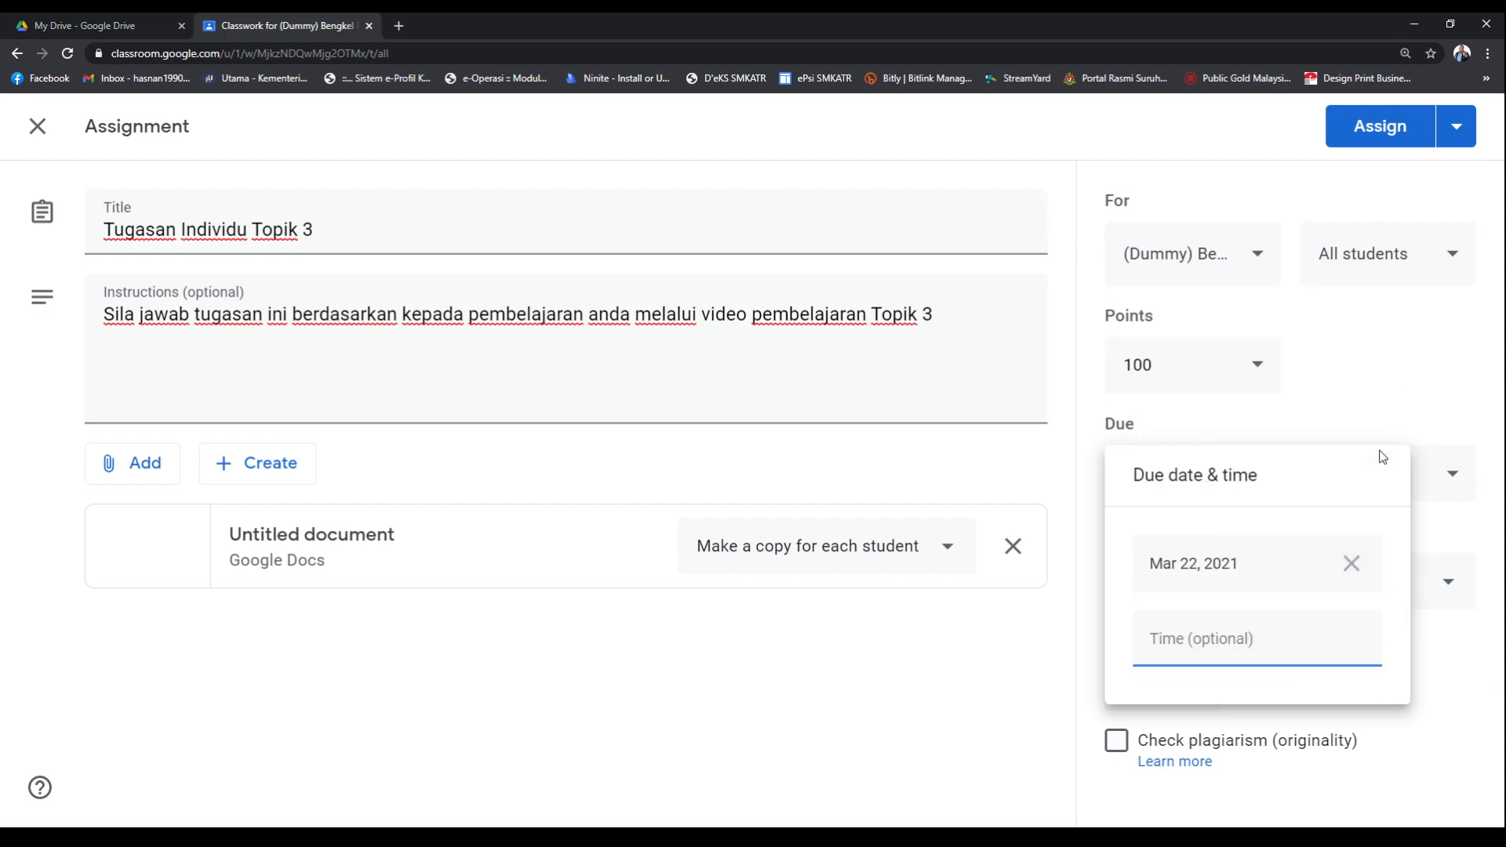
pyautogui.click(1255, 645)
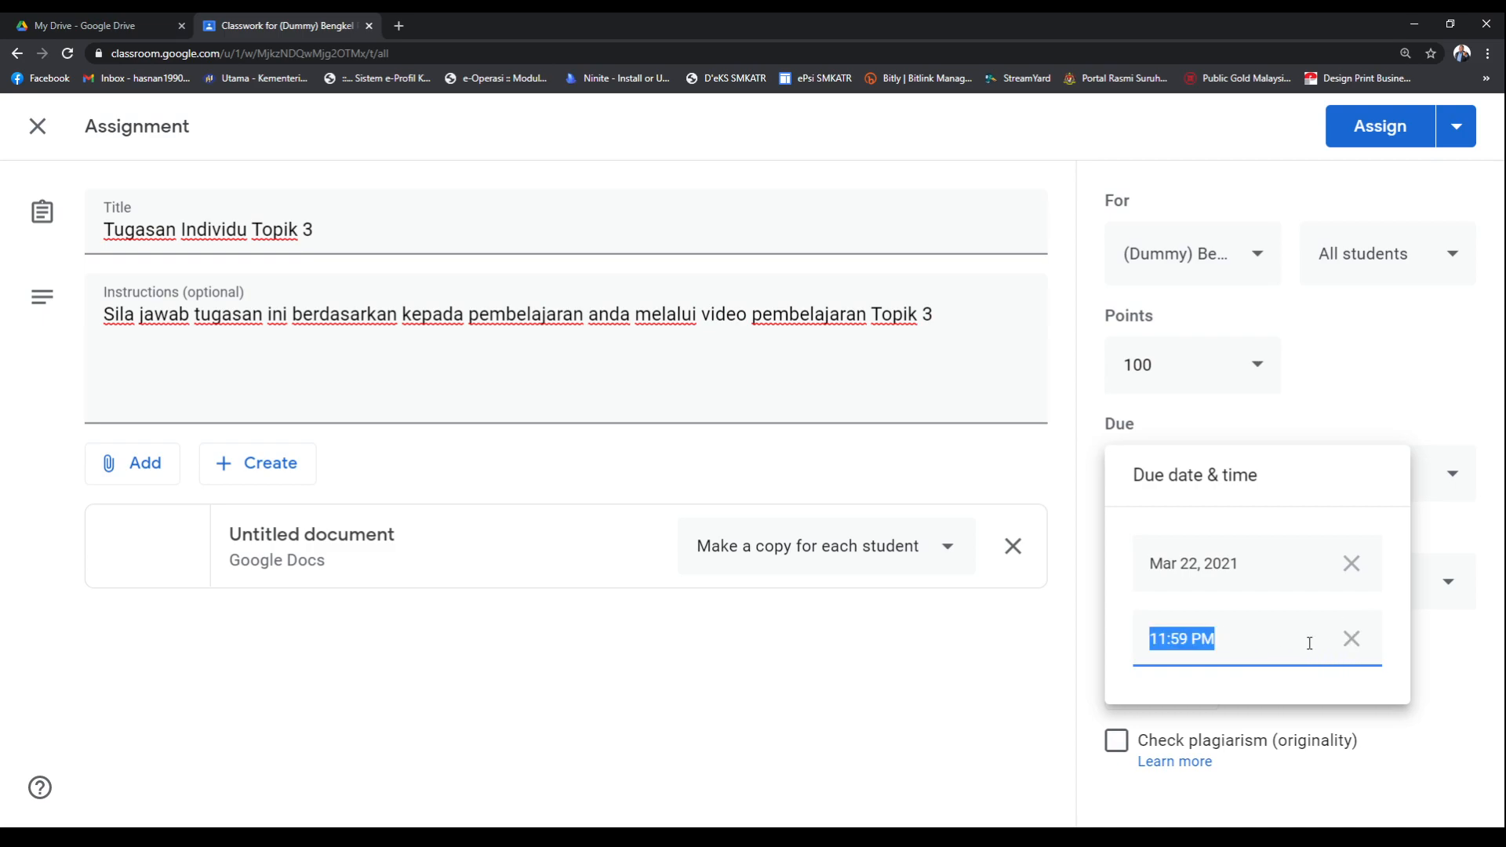
pyautogui.click(1390, 376)
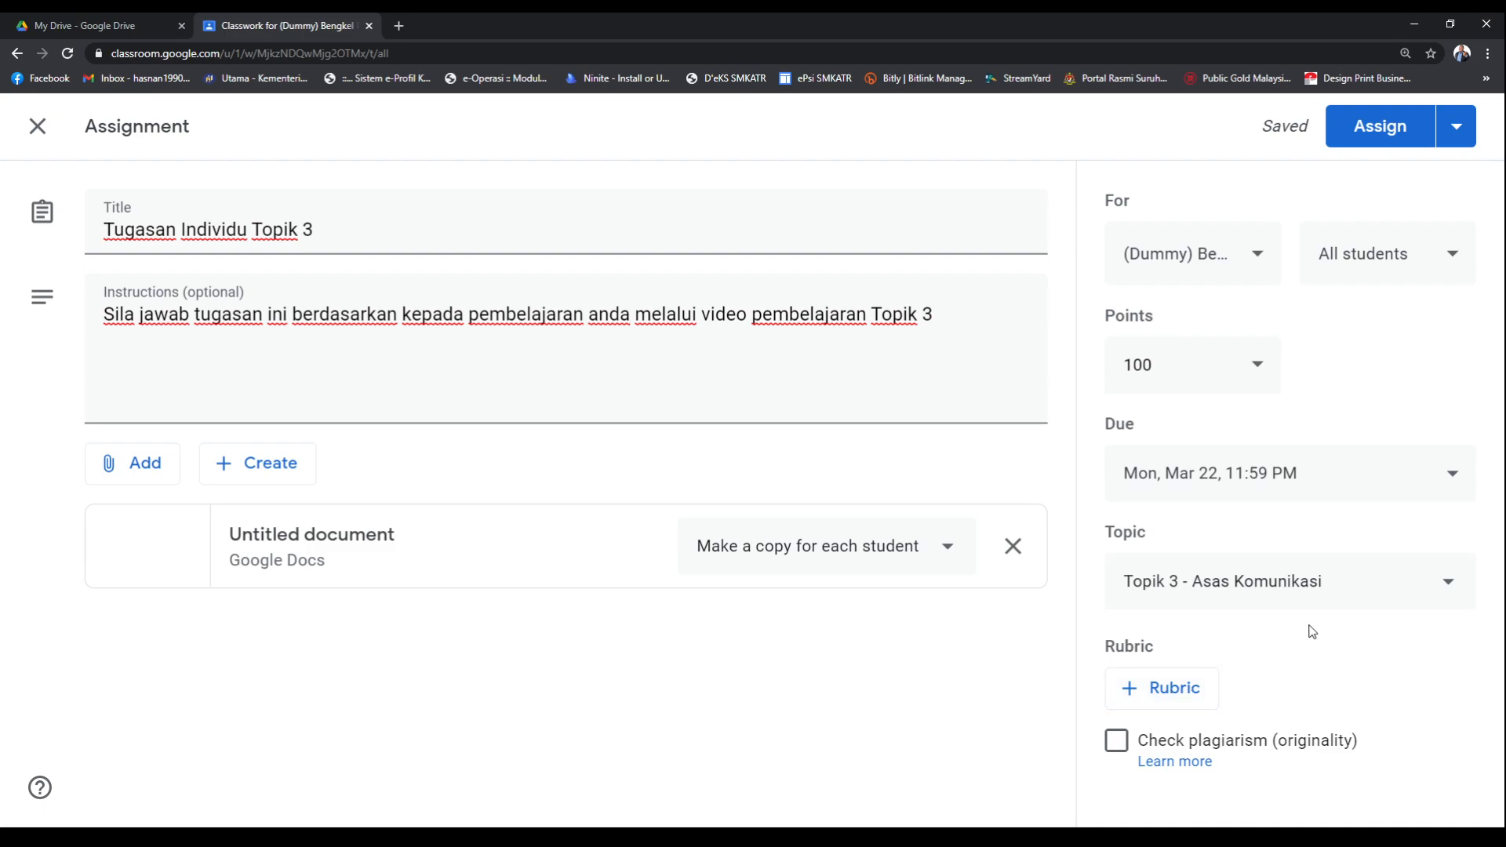
# Check the alternative publishing options and assign Tugasan Individu Topik 3 to the class straight away
pyautogui.hotkey('ctrl', '-')
pyautogui.hotkey('ctrl', '-')
pyautogui.hotkey('ctrl', '-')
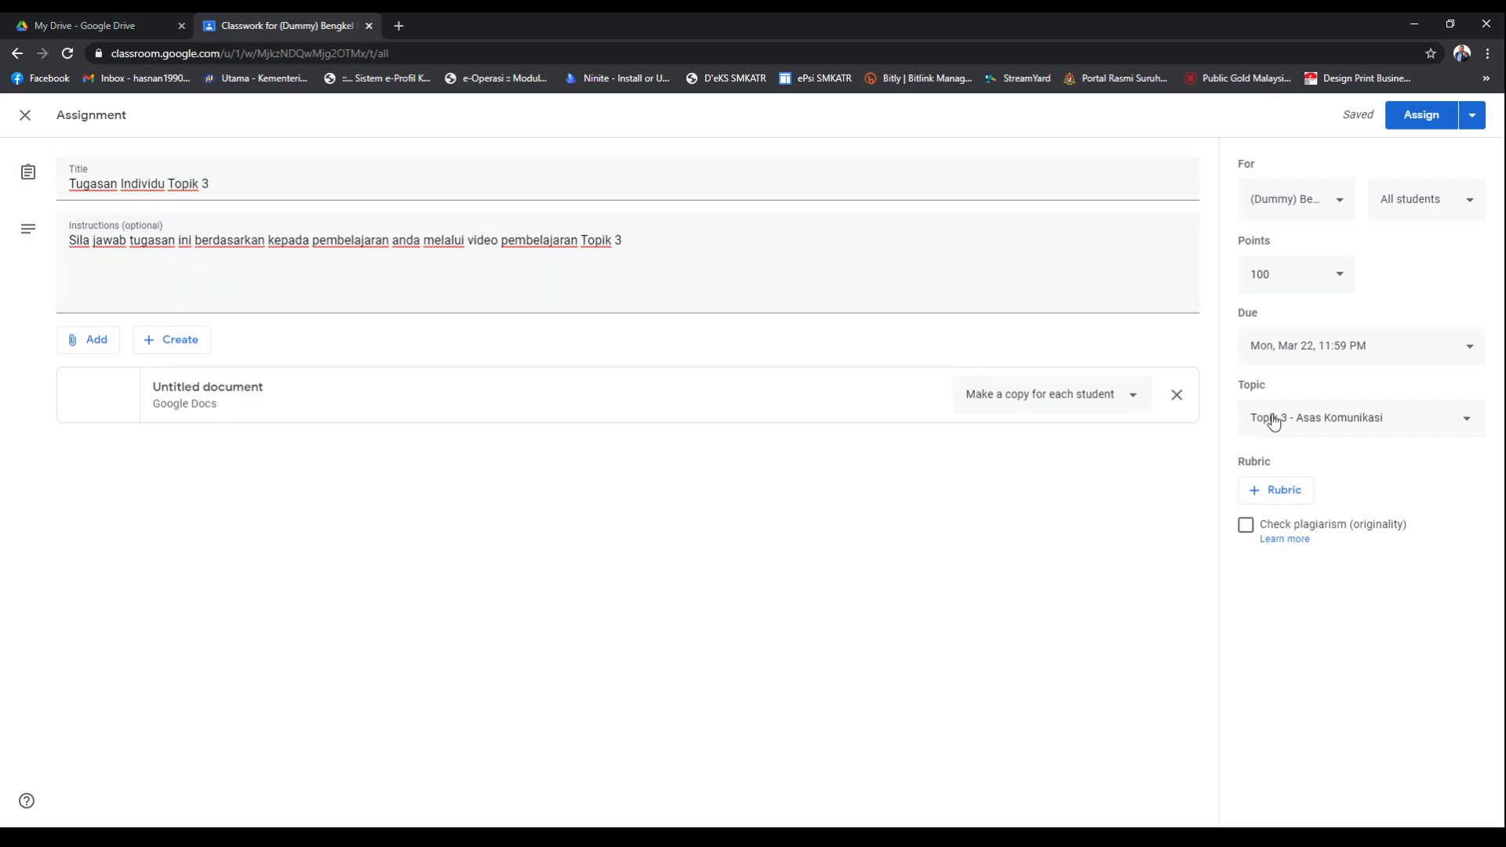
pyautogui.click(1472, 116)
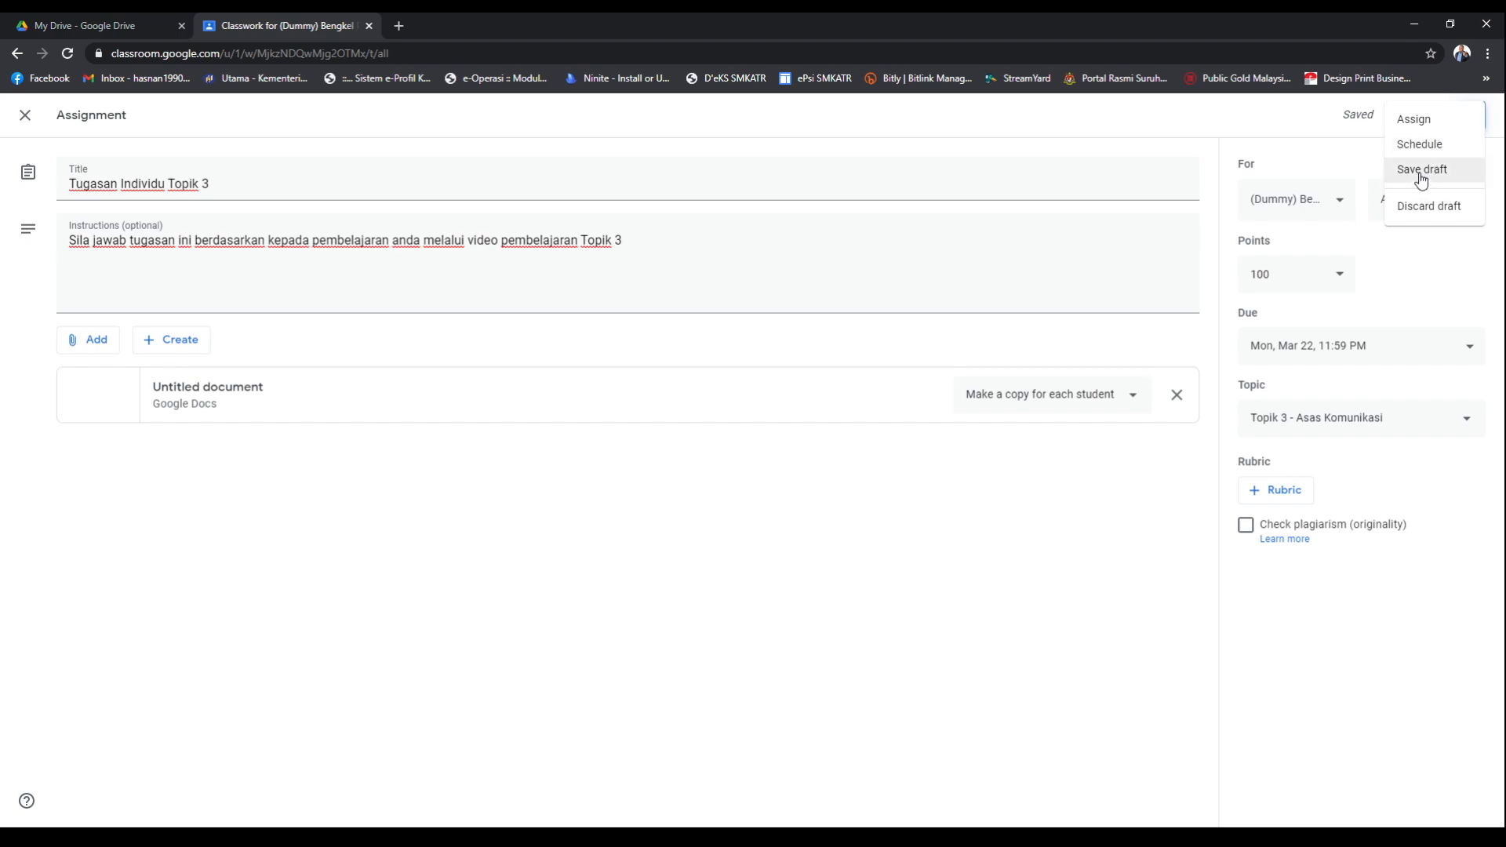
pyautogui.click(938, 581)
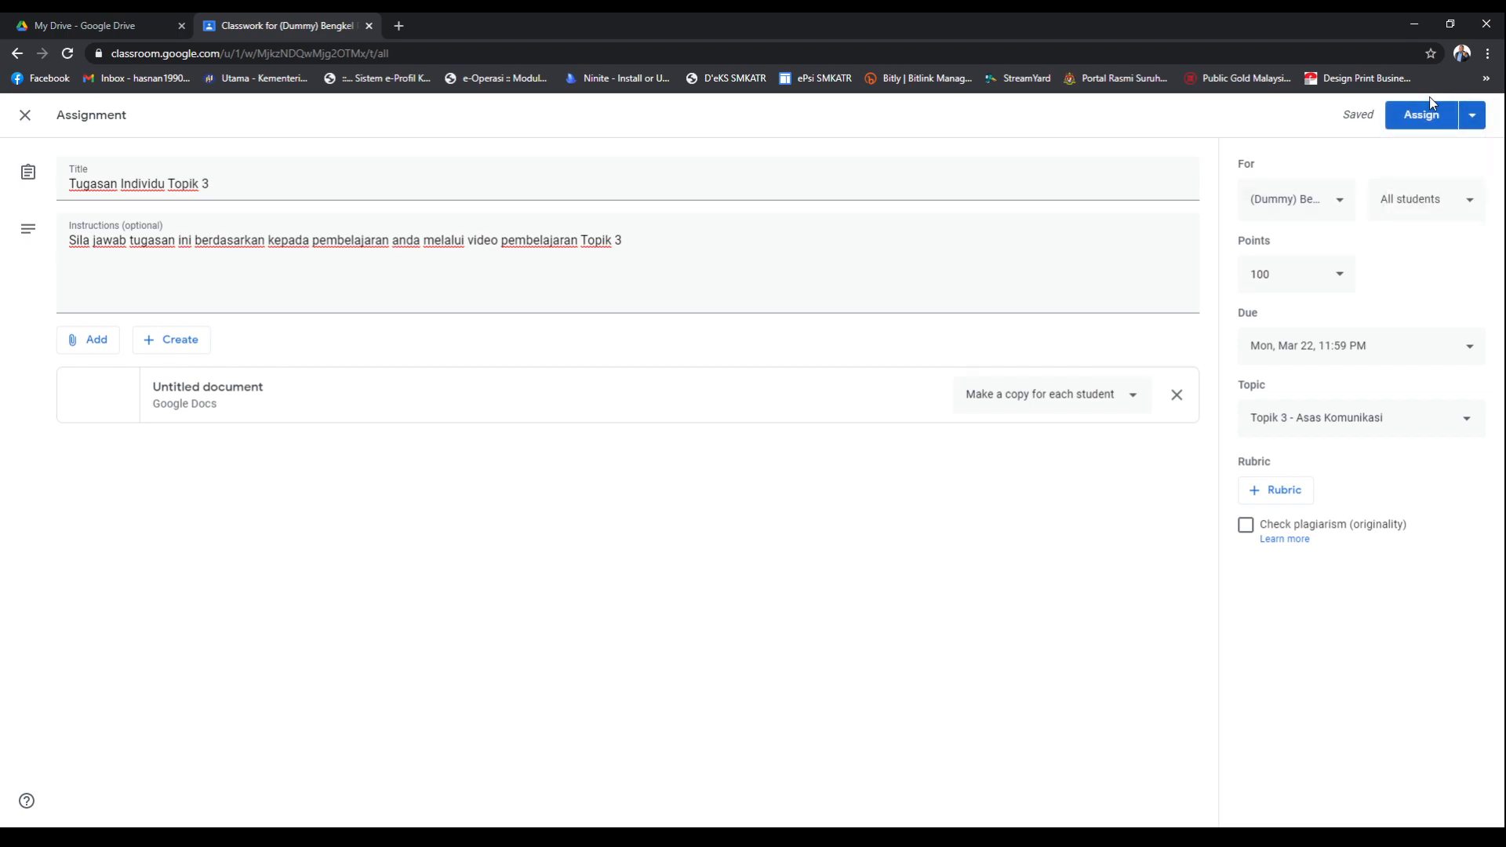
pyautogui.click(1421, 116)
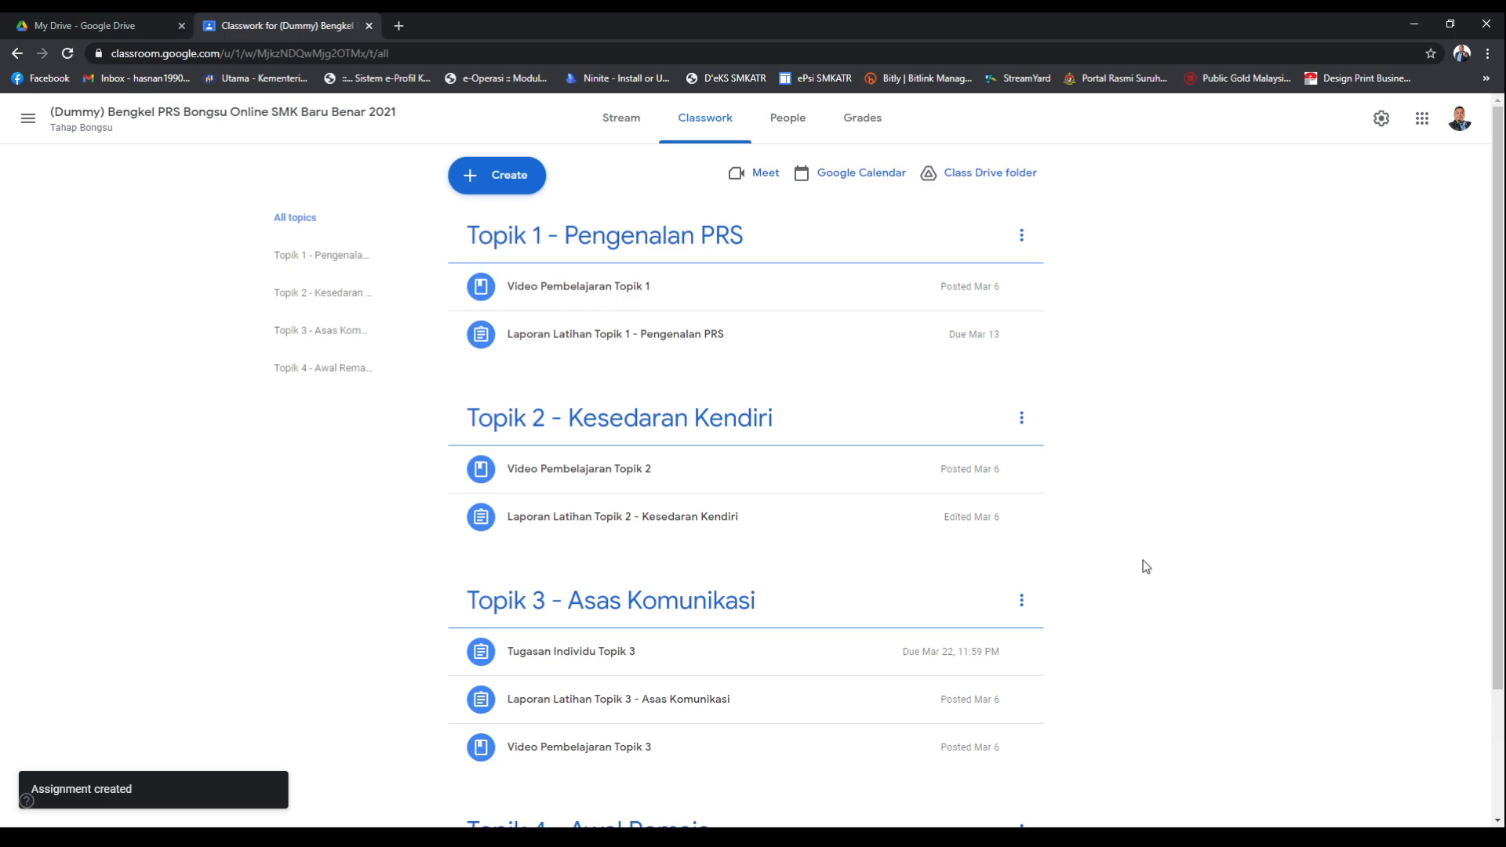
# Reorder Topik 3 - Asas Komunikasi so Video Pembelajaran Topik 3 comes first and Tugasan Individu Topik 3 comes last
pyautogui.scroll(-2, 565, 643)
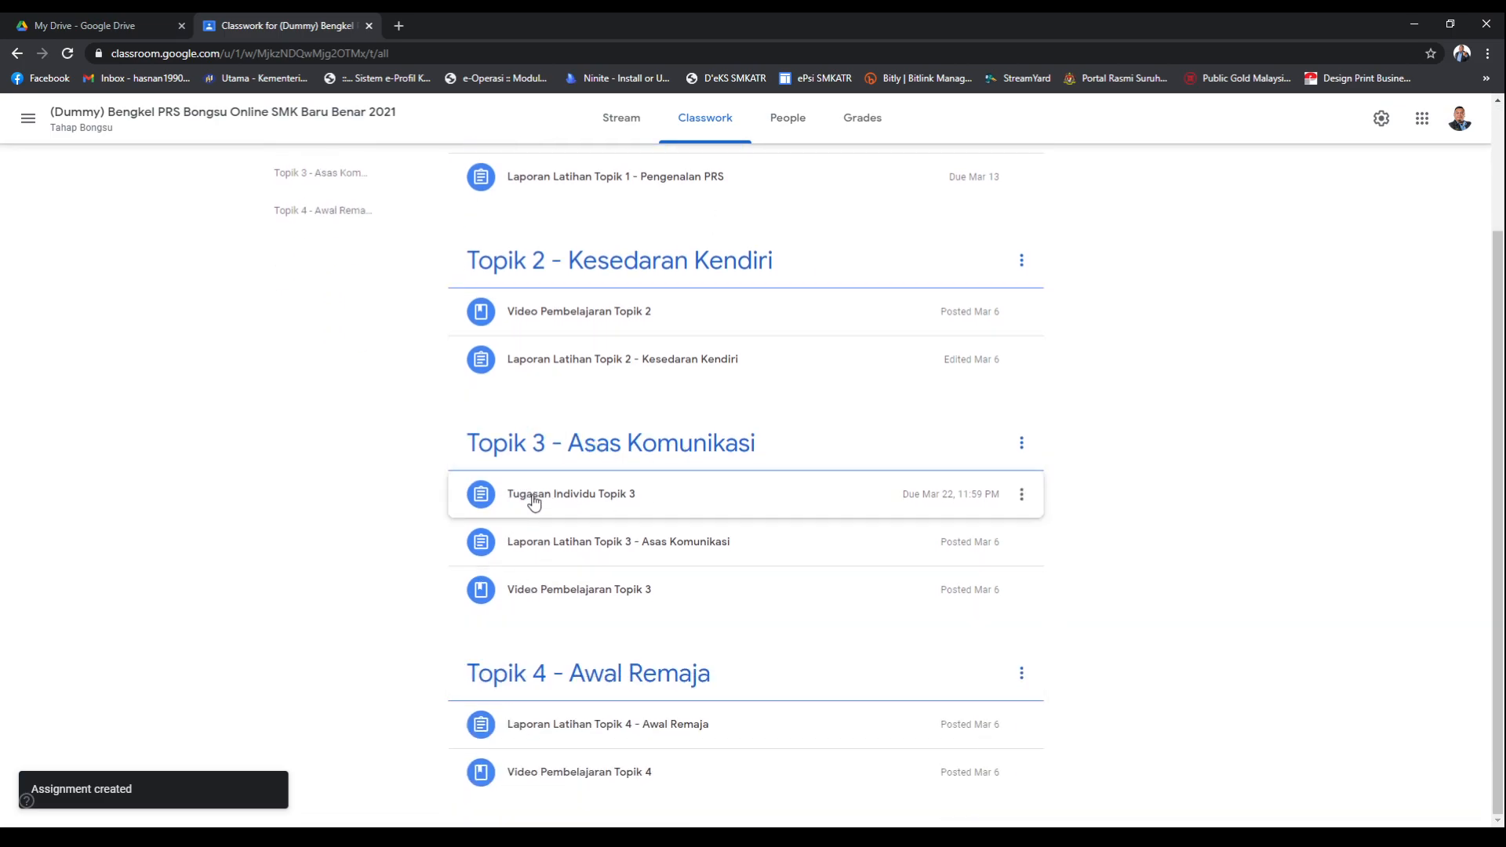
pyautogui.moveTo(531, 502); pyautogui.dragTo(576, 573)
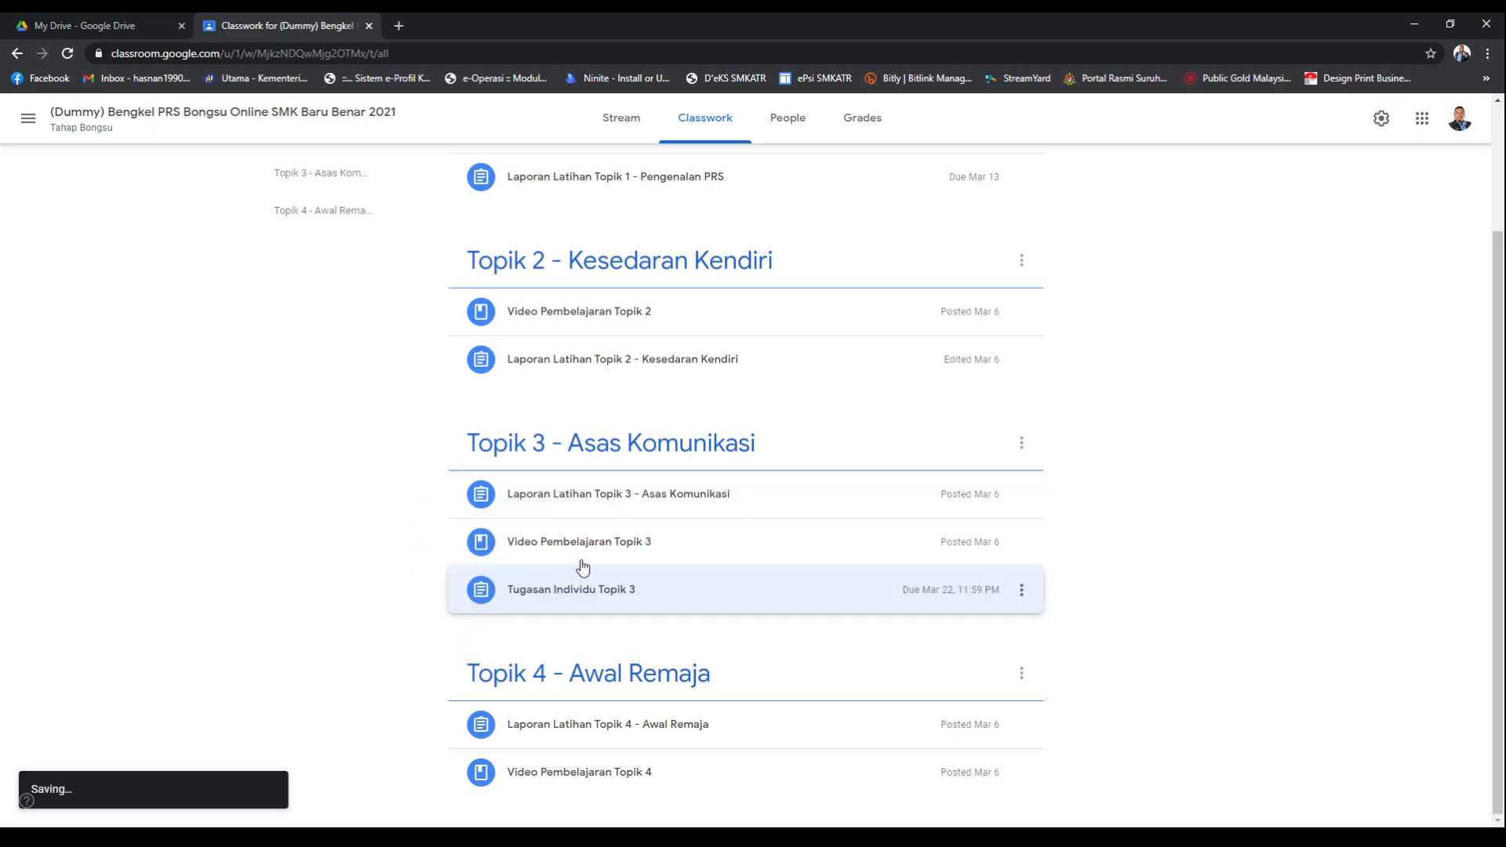
pyautogui.click(570, 541)
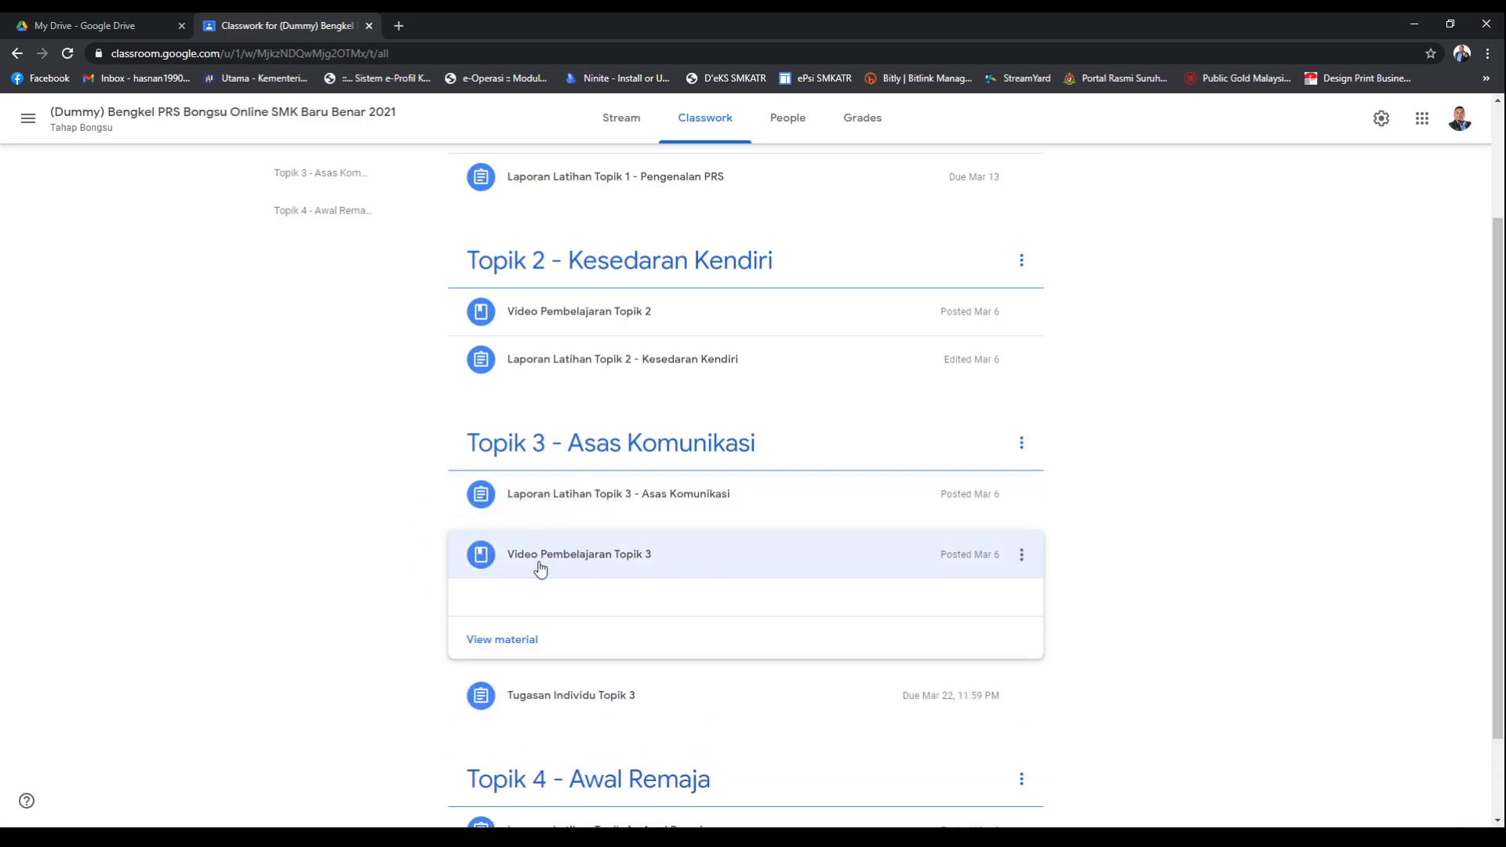
pyautogui.moveTo(531, 558); pyautogui.dragTo(522, 488)
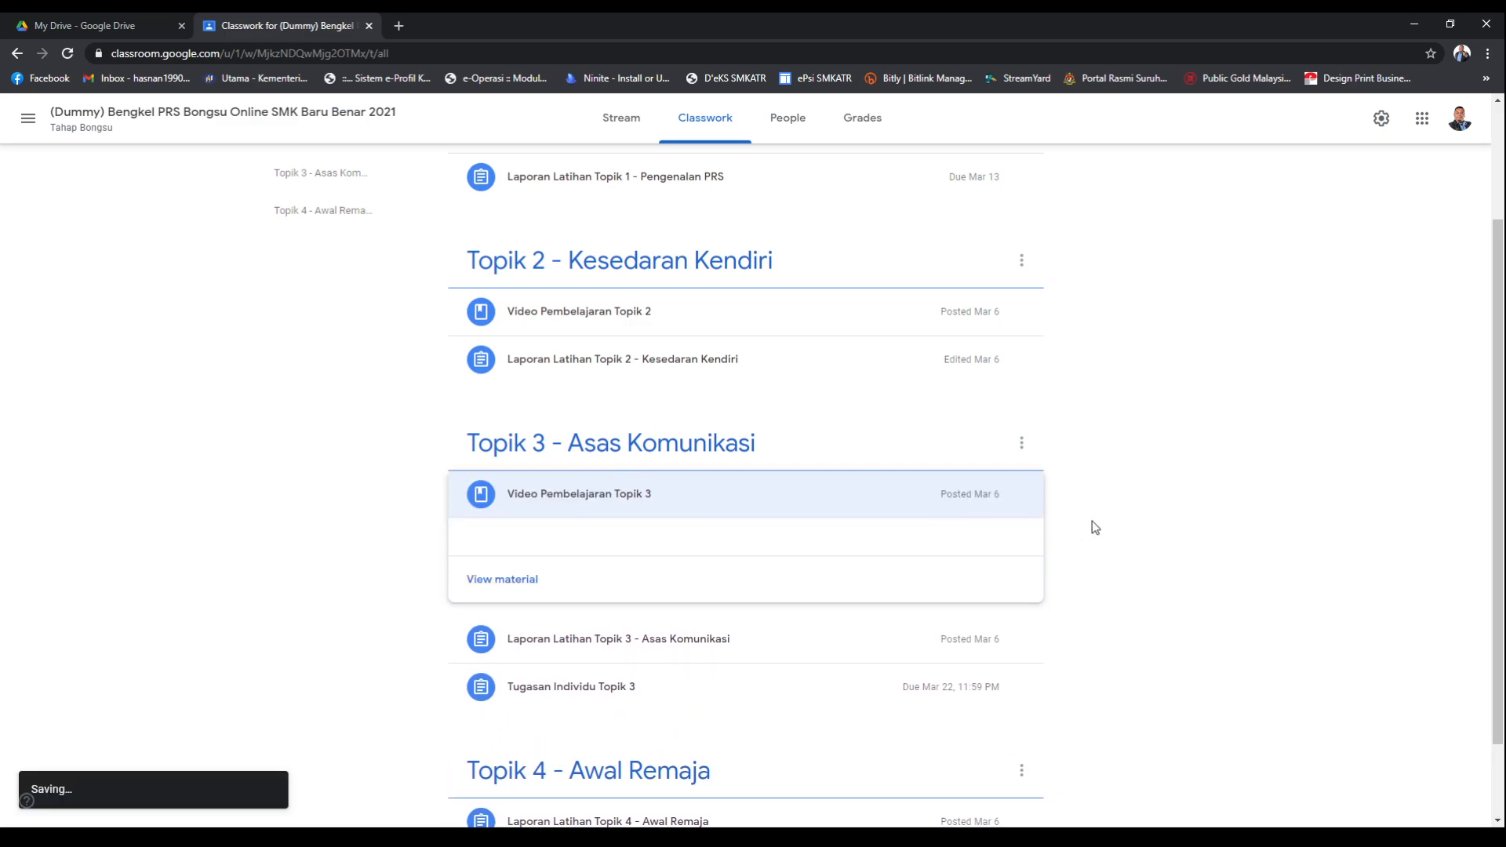
# Open the posted Tugasan Individu Topik 3, review its instructions and student work pages, and return to the class stream
pyautogui.click(596, 697)
pyautogui.scroll(-3, 1070, 453)
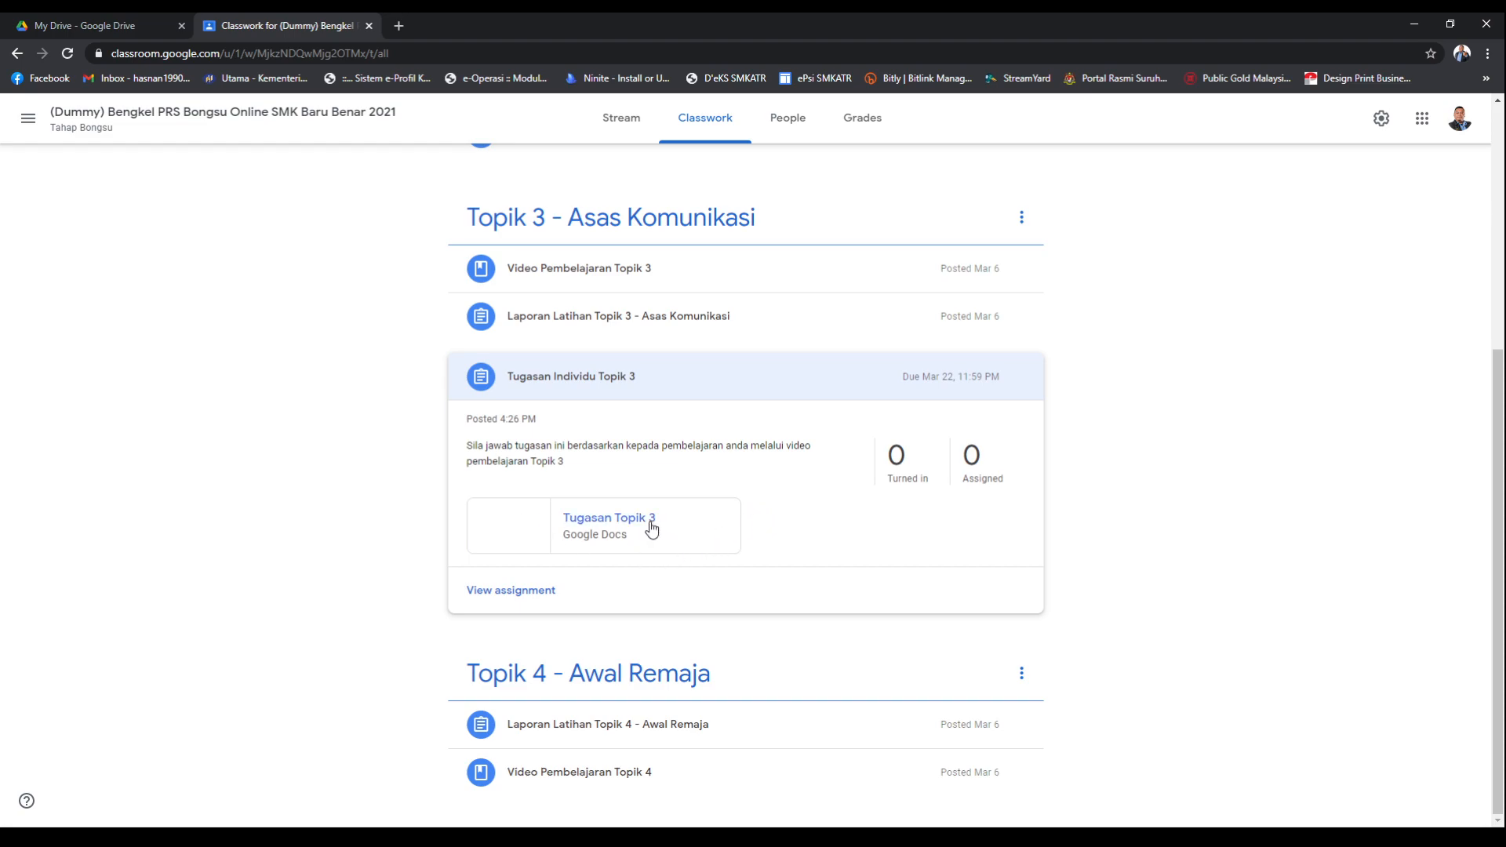
pyautogui.click(526, 596)
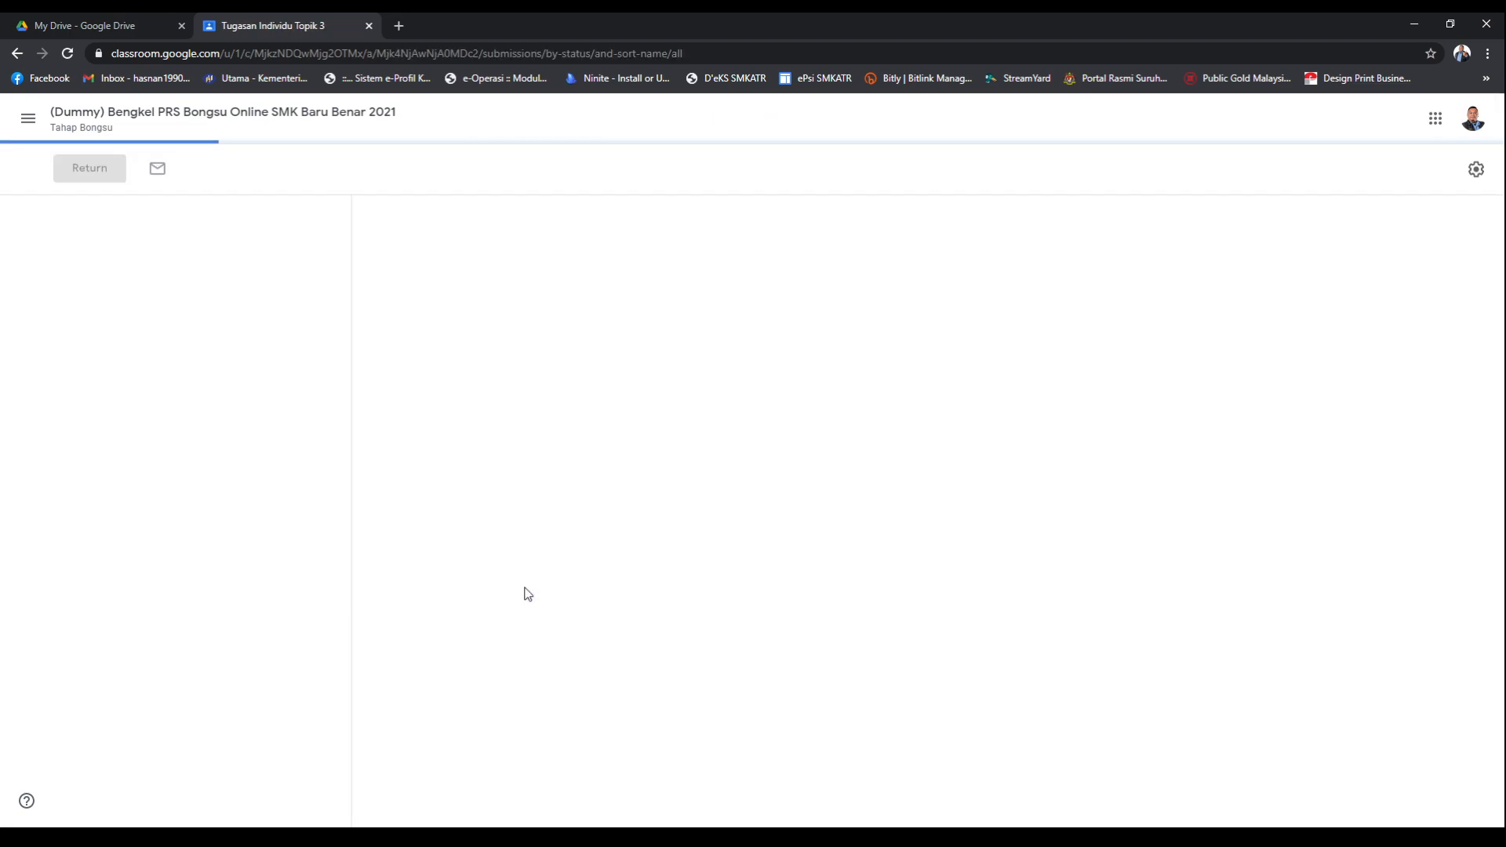
pyautogui.click(728, 128)
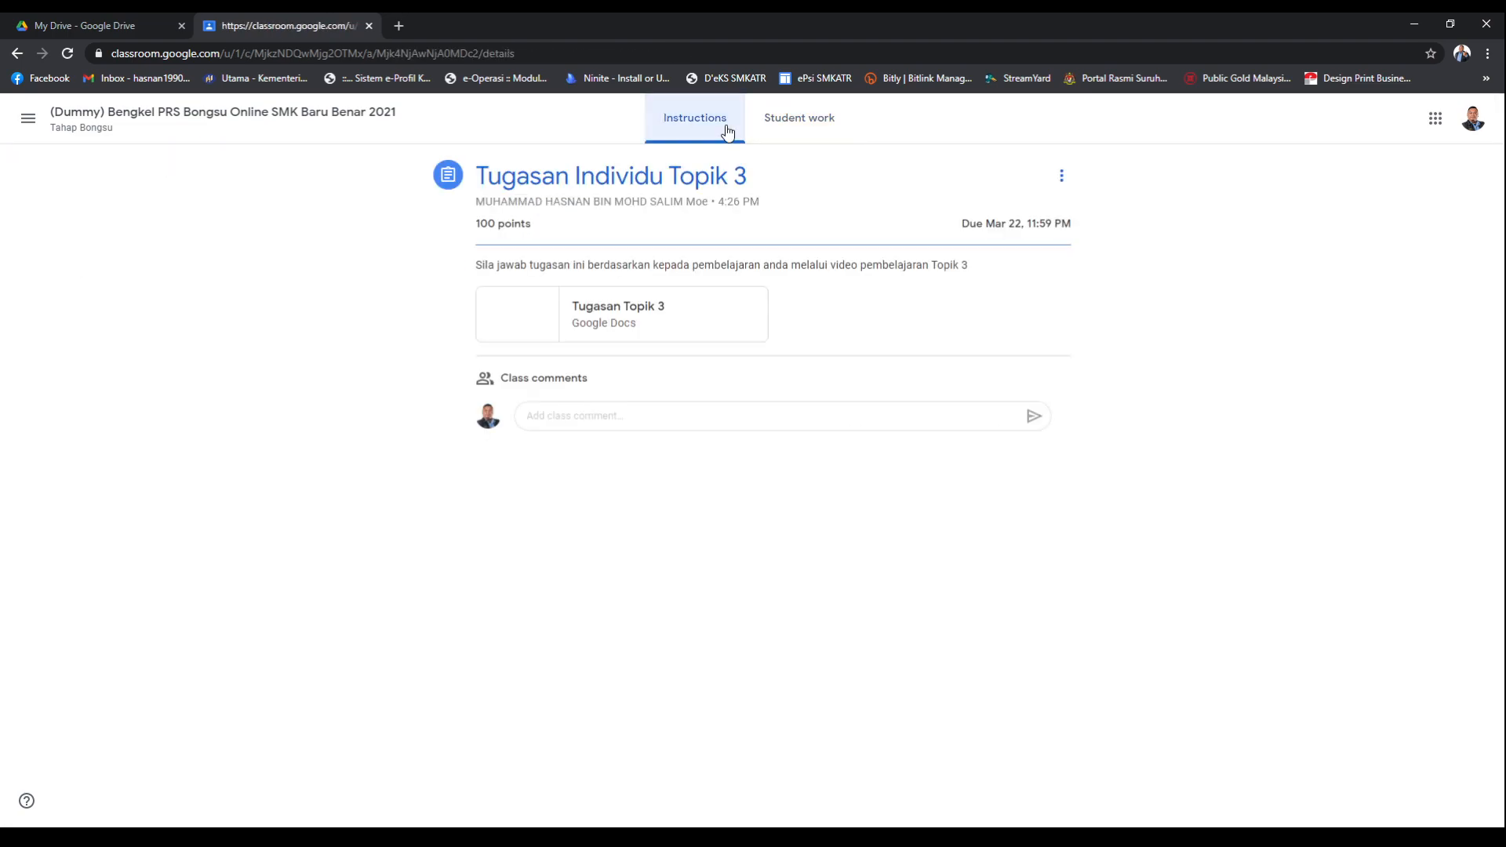
pyautogui.click(799, 118)
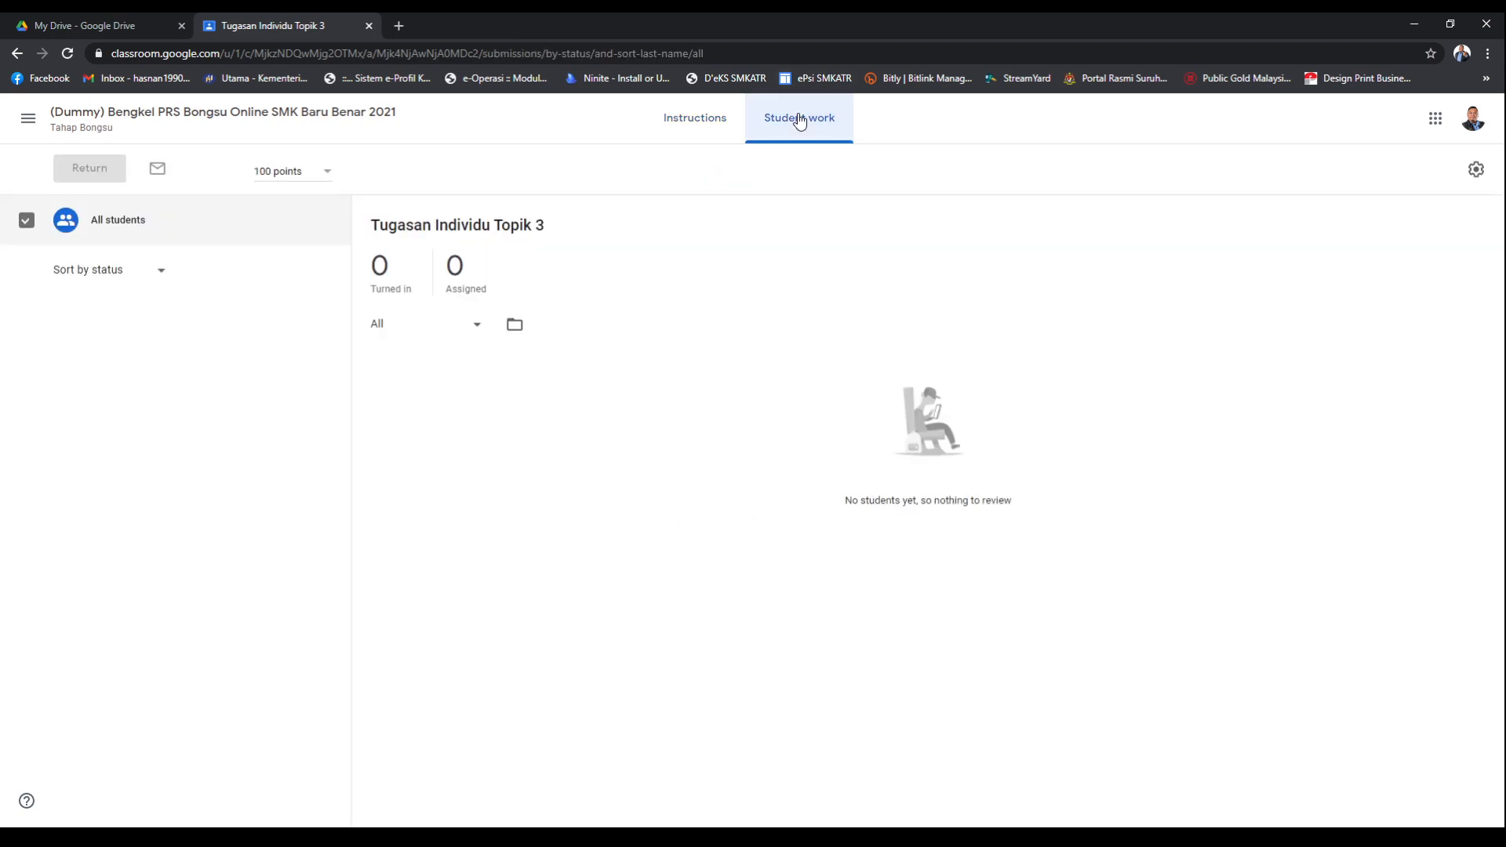
pyautogui.click(703, 127)
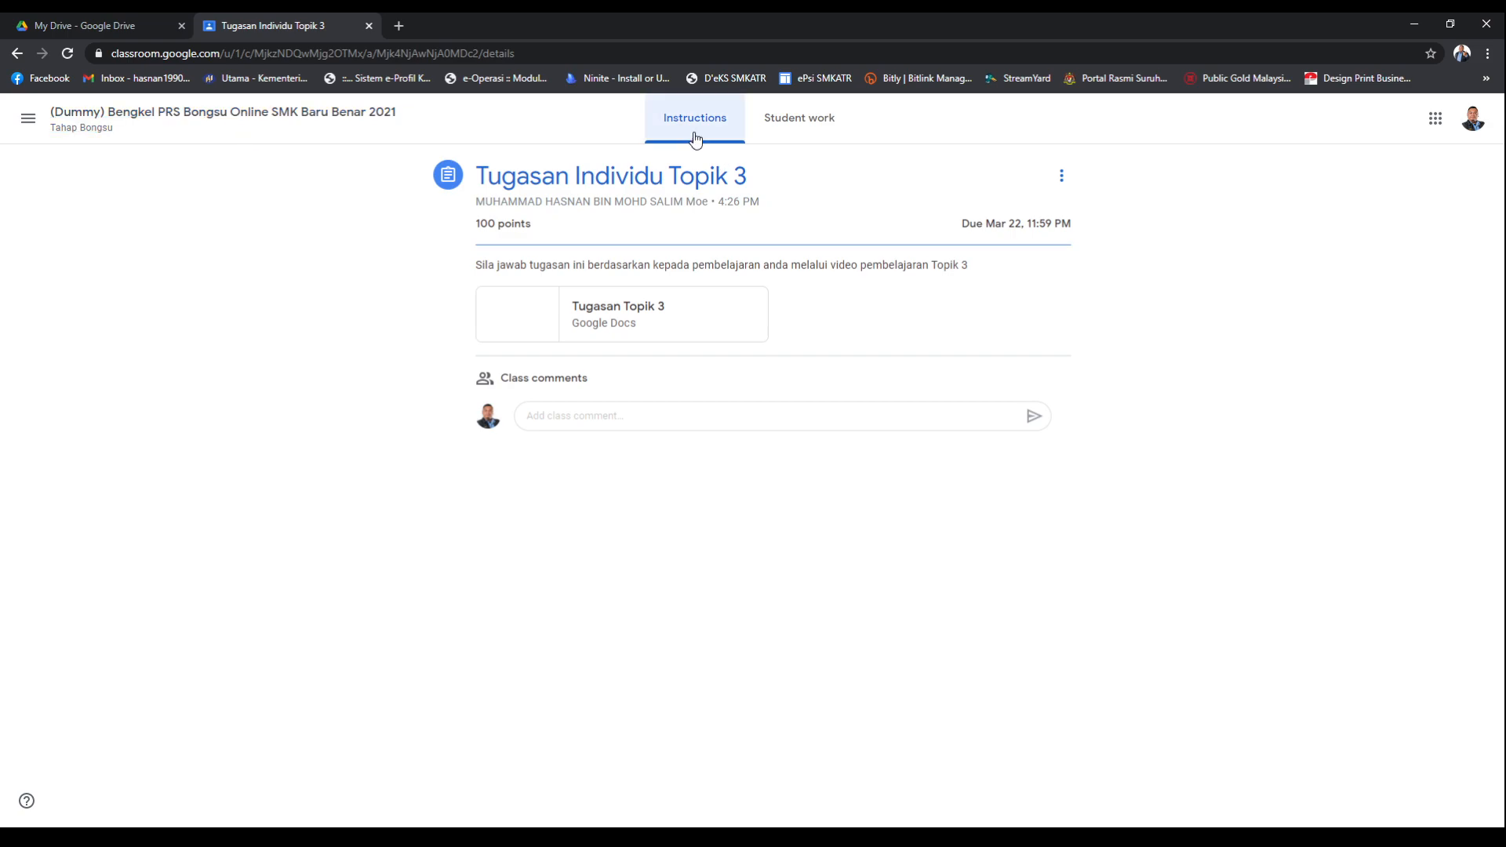
pyautogui.click(289, 131)
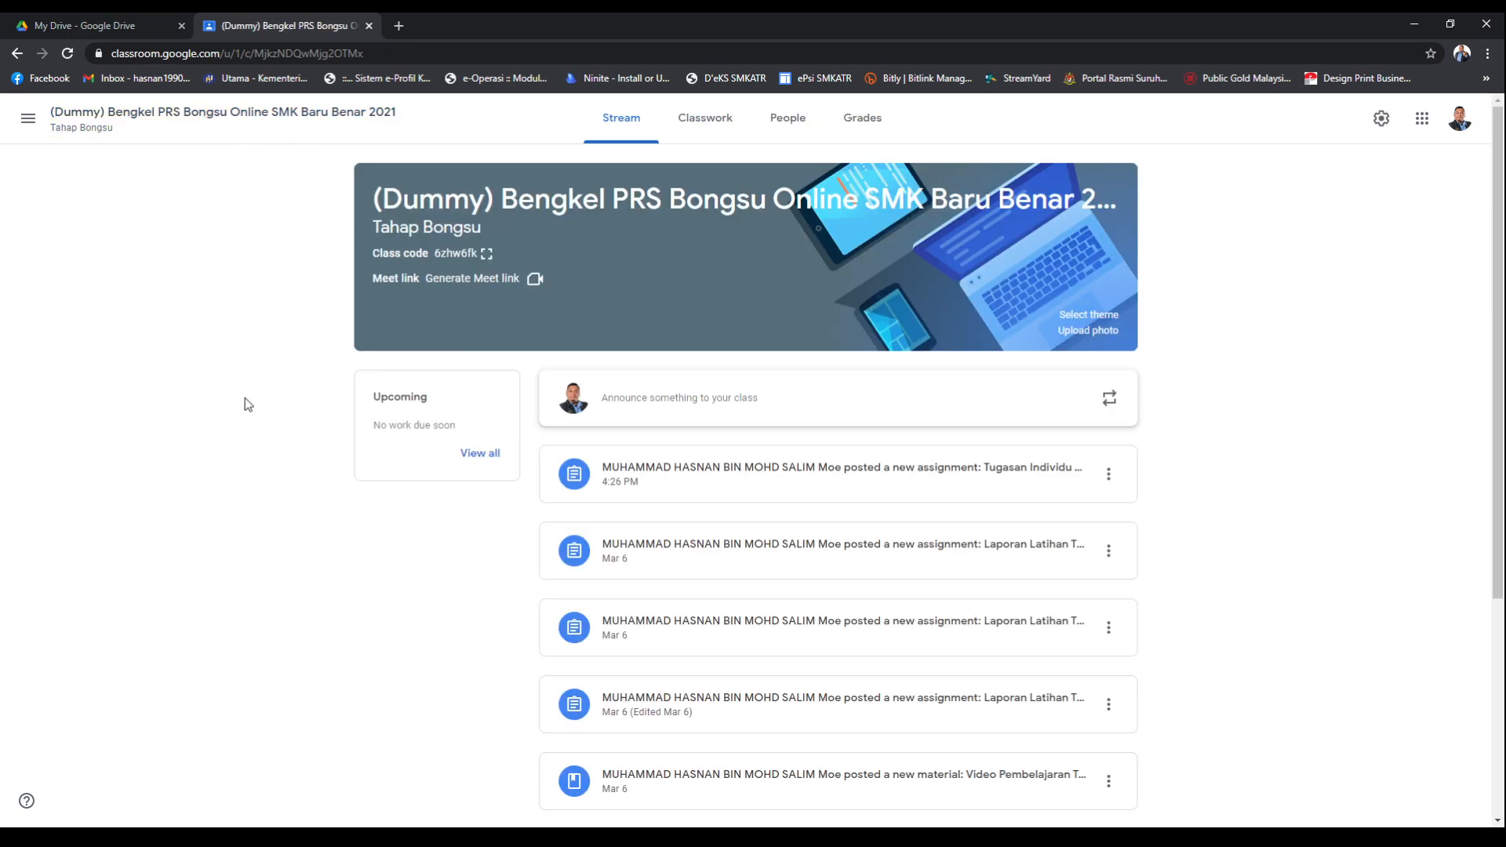